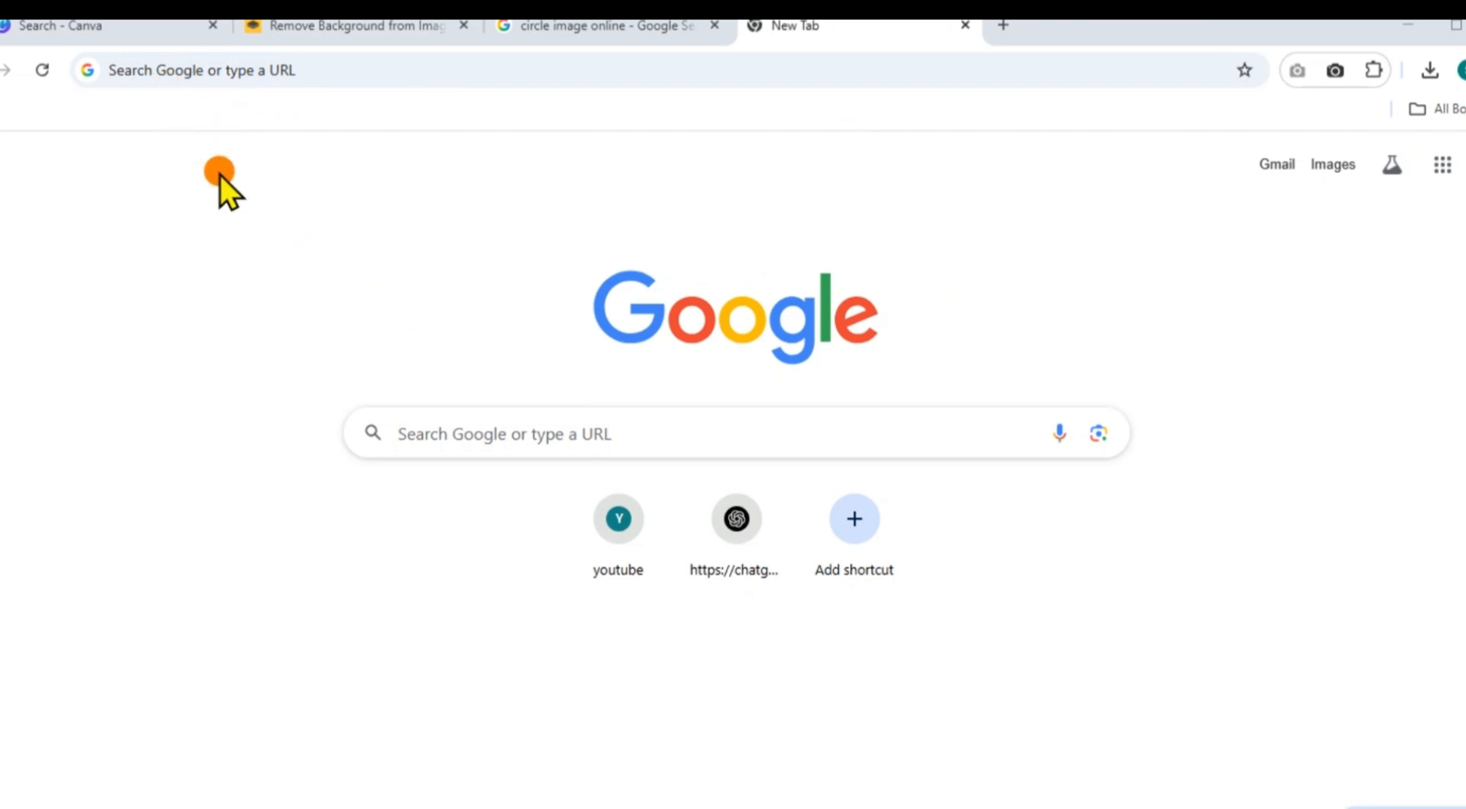
Switch to Canva and filter the template library to the YouTube Banner category
left_click(116, 31)
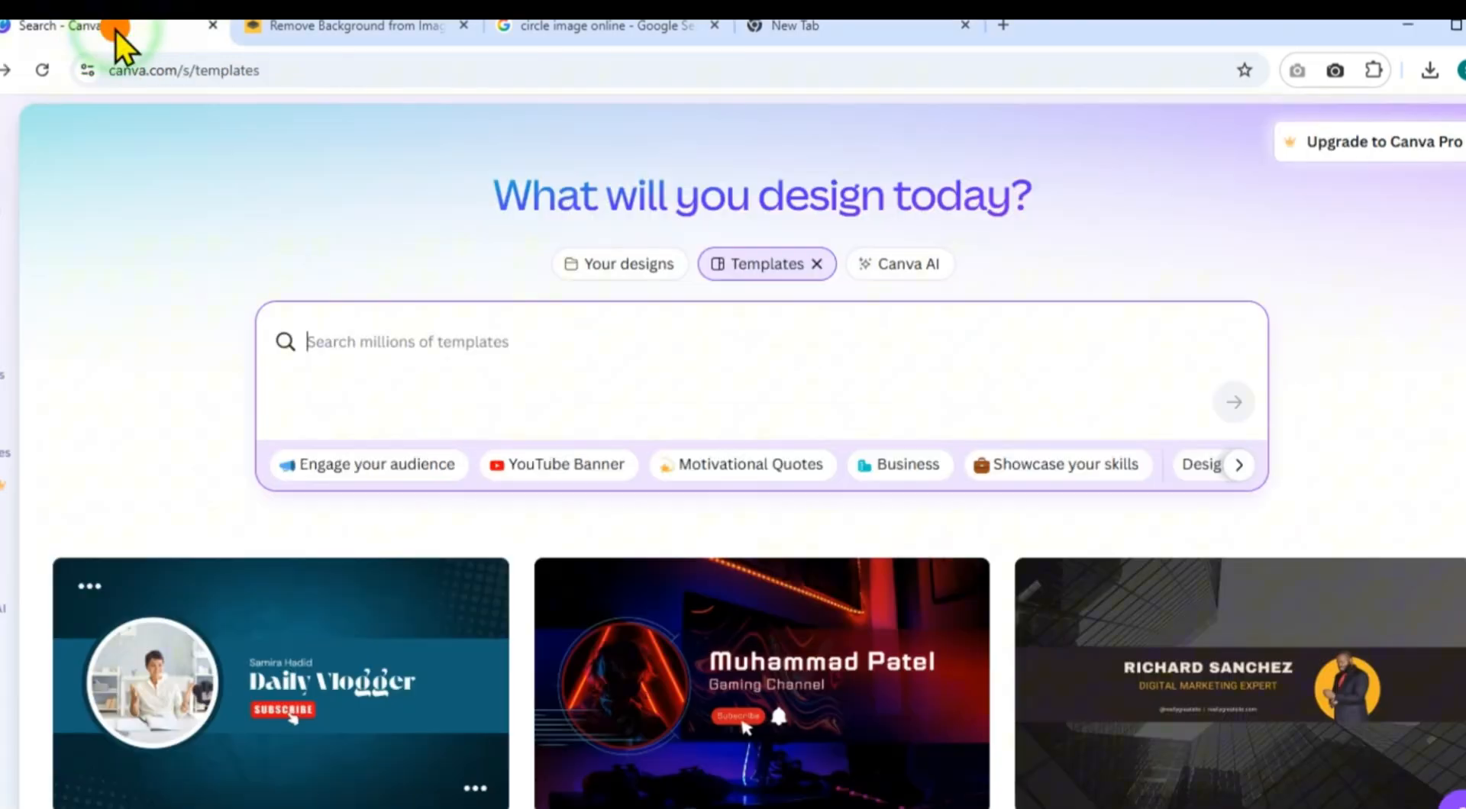
left_click(364, 353)
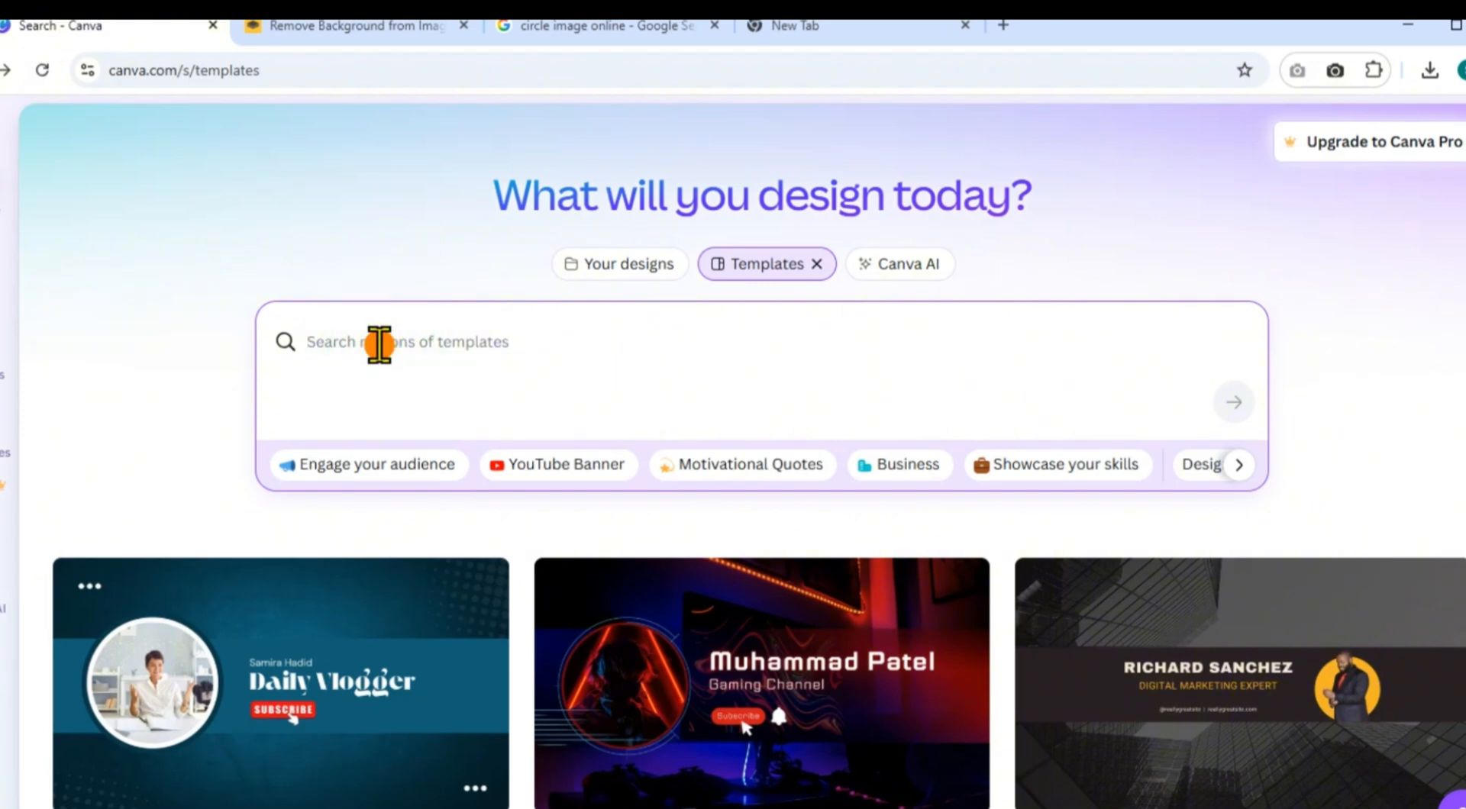
left_click(537, 467)
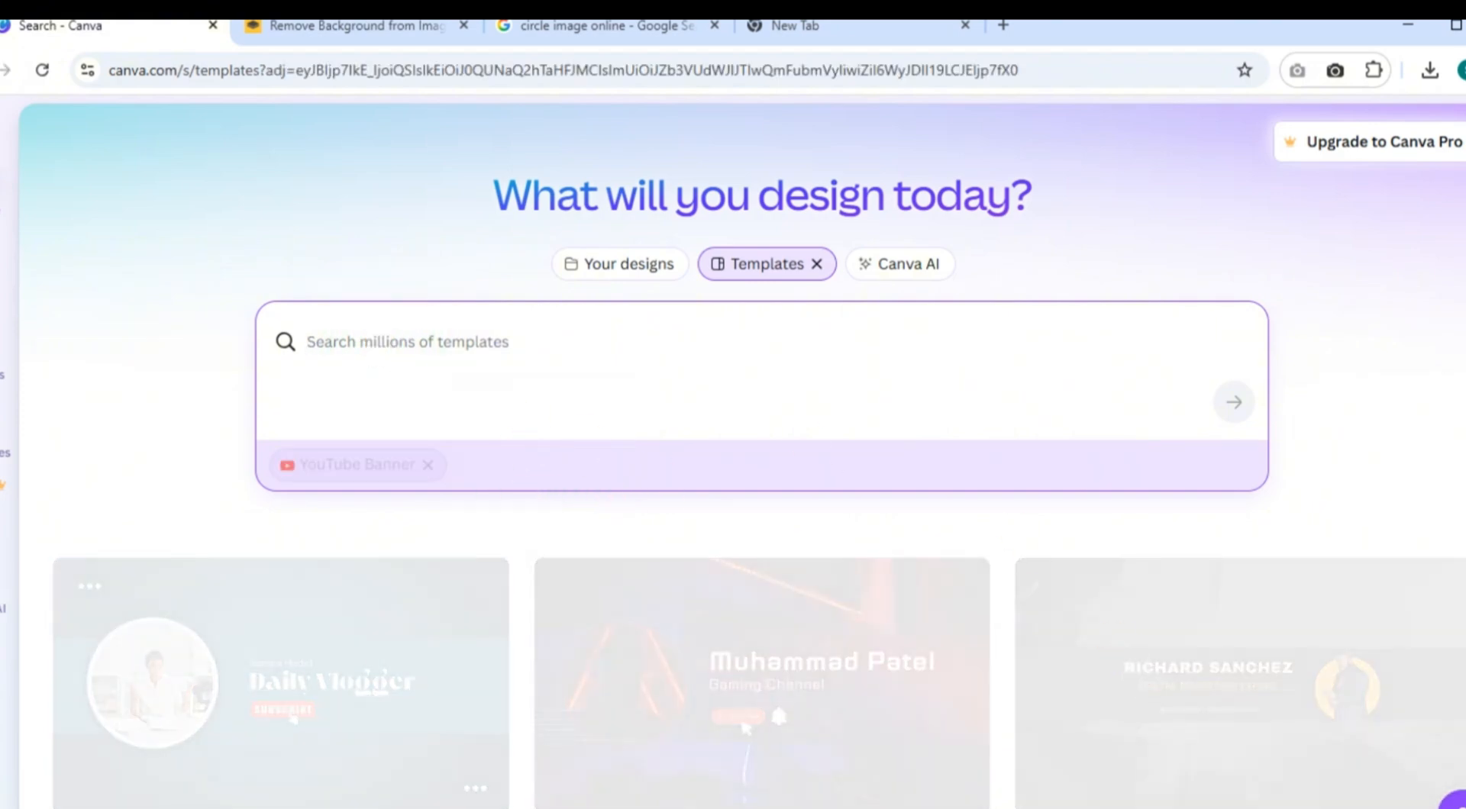
Browse the banner templates and open the Blue and White Simple Daily Vlogger YouTube Banner for customizing
scroll(316, 758, "down", 10)
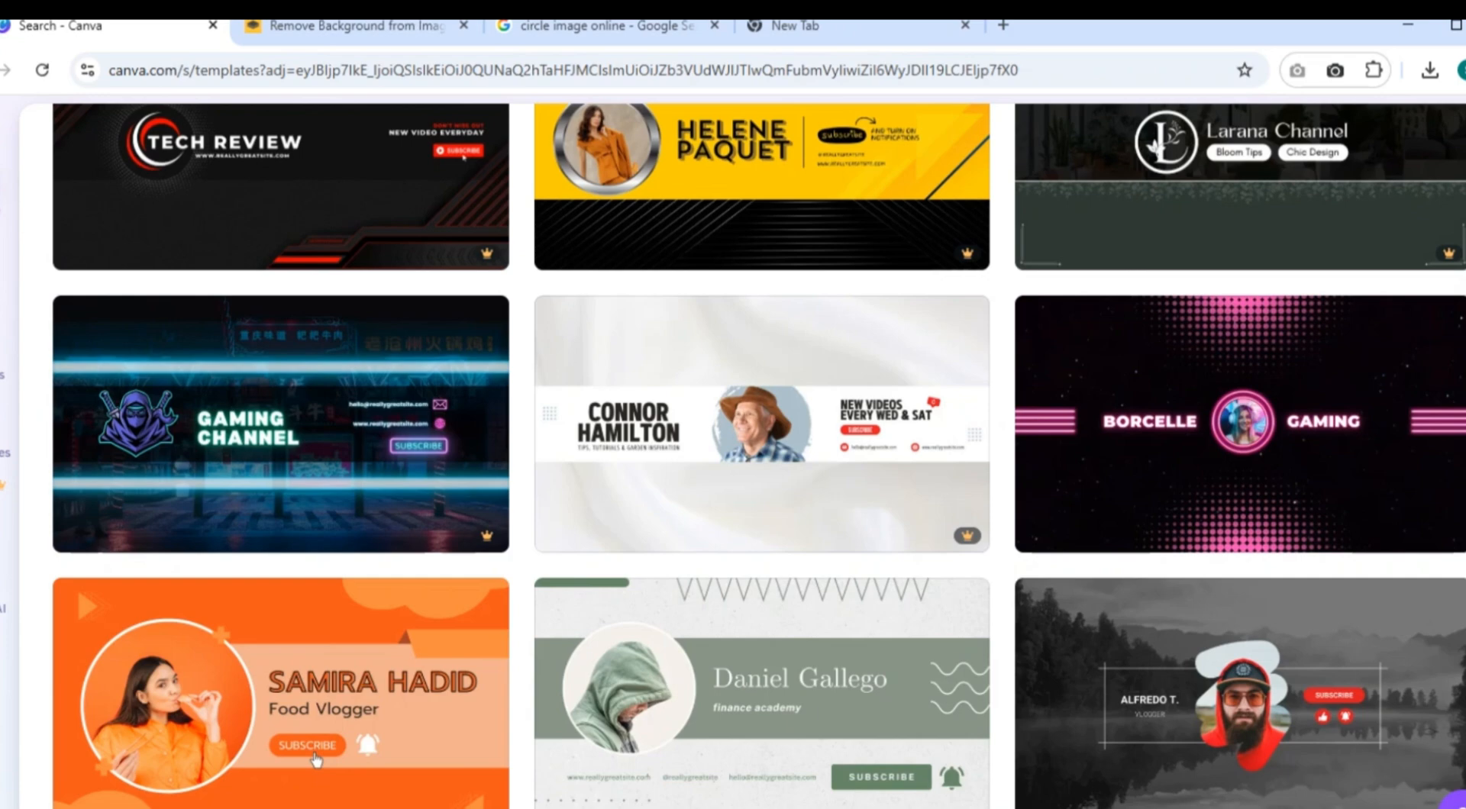
scroll(758, 455, "up", 8)
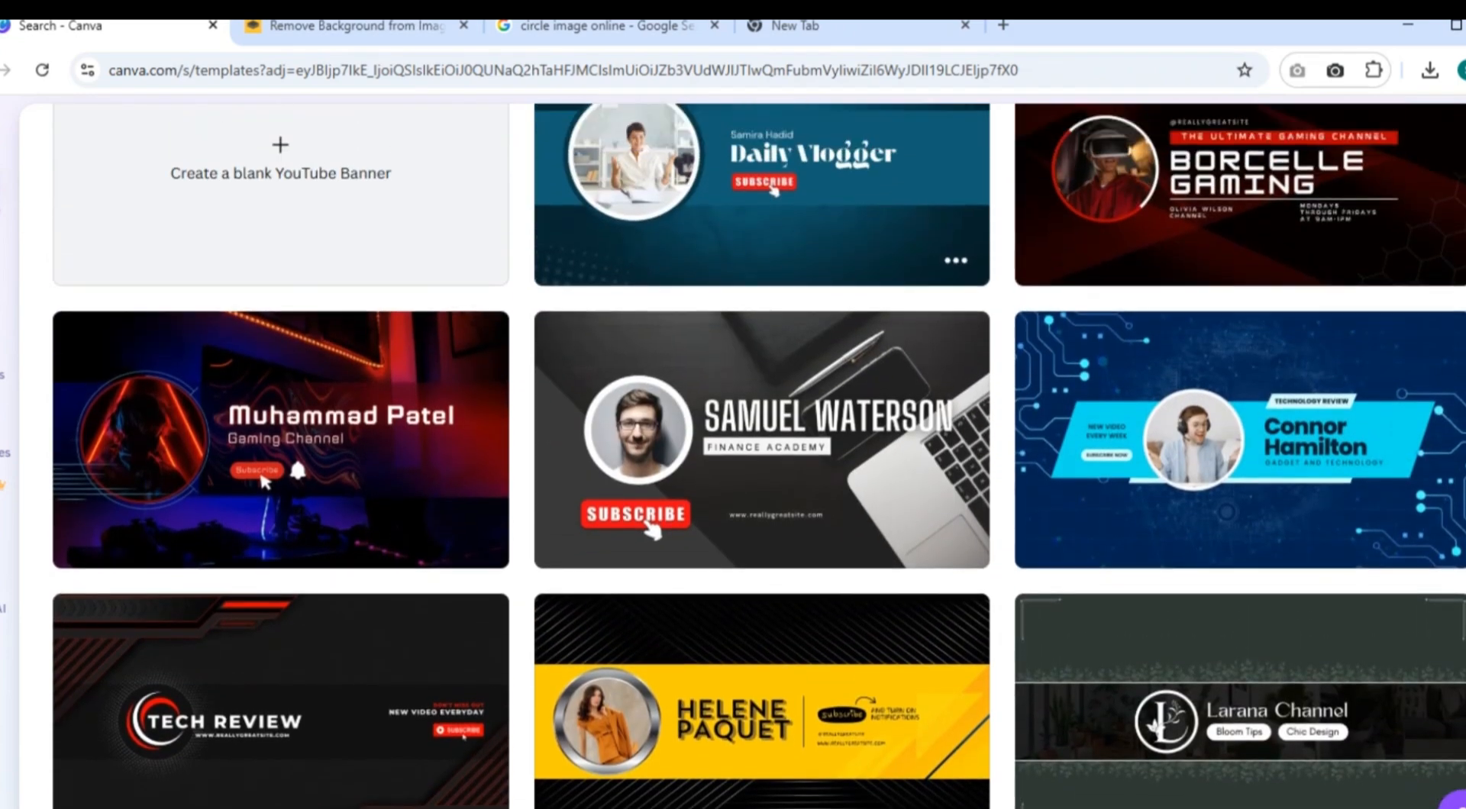
scroll(758, 456, "up", 3)
scroll(758, 455, "down", 2)
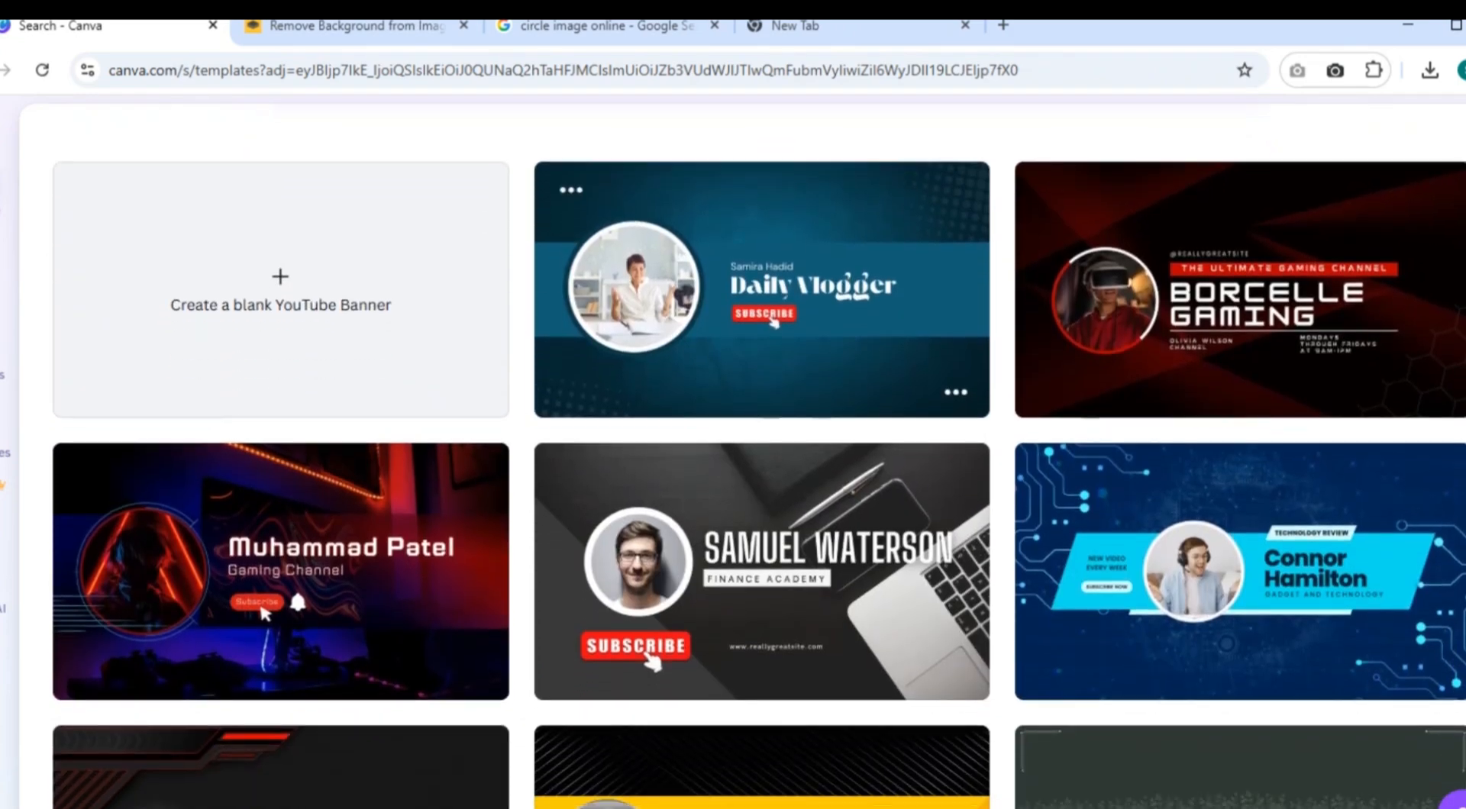
scroll(758, 456, "down", 1)
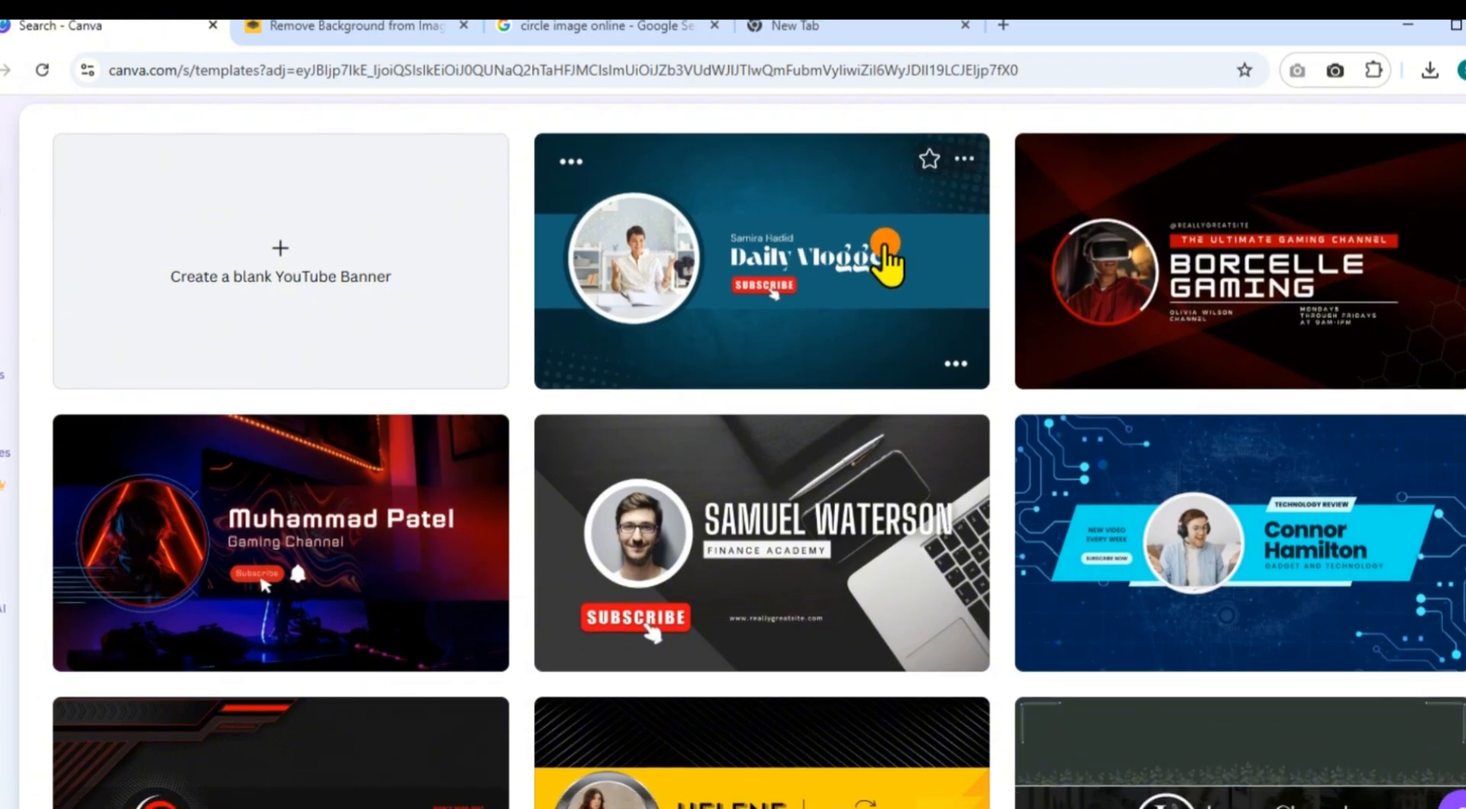
left_click(845, 243)
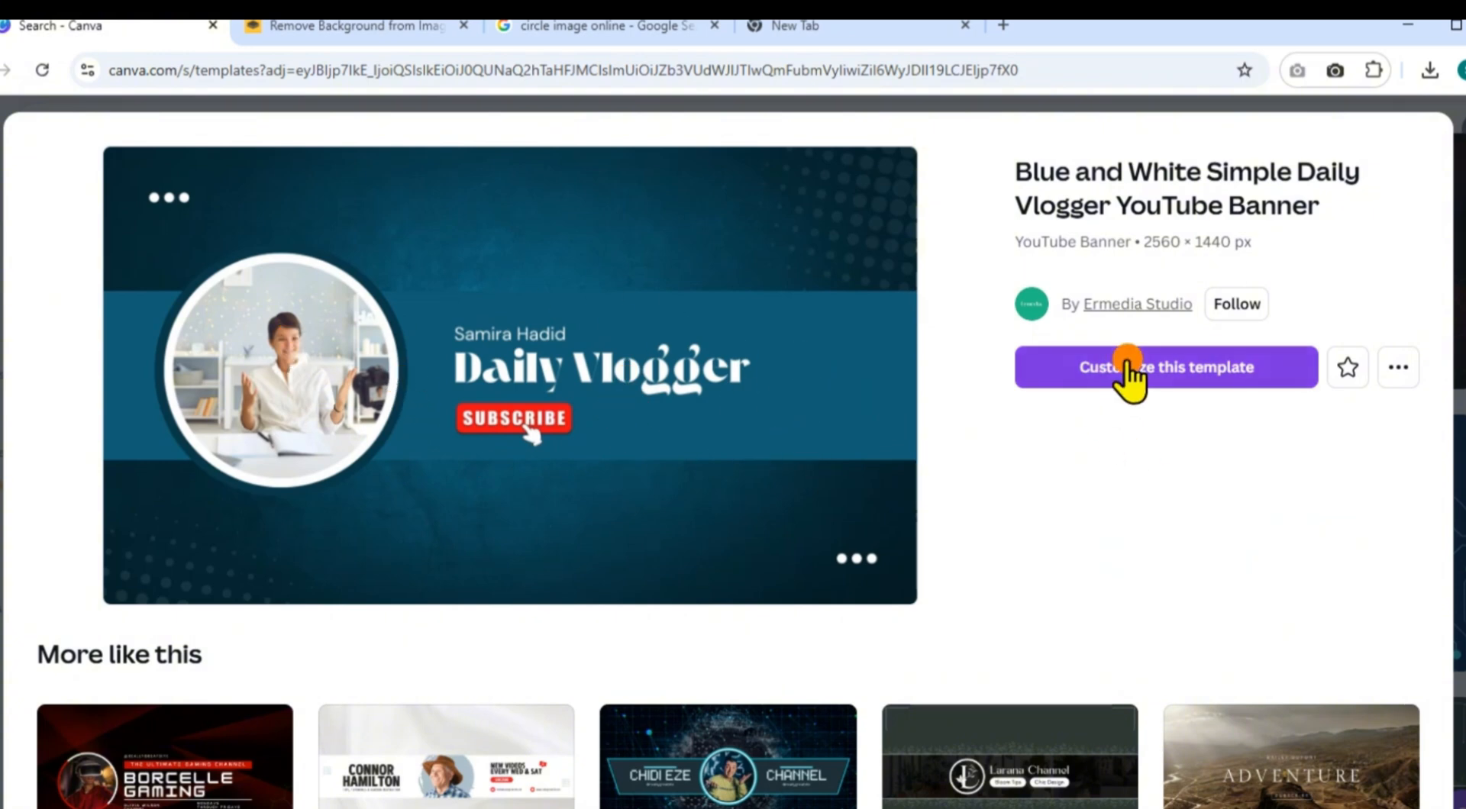
left_click(1094, 365)
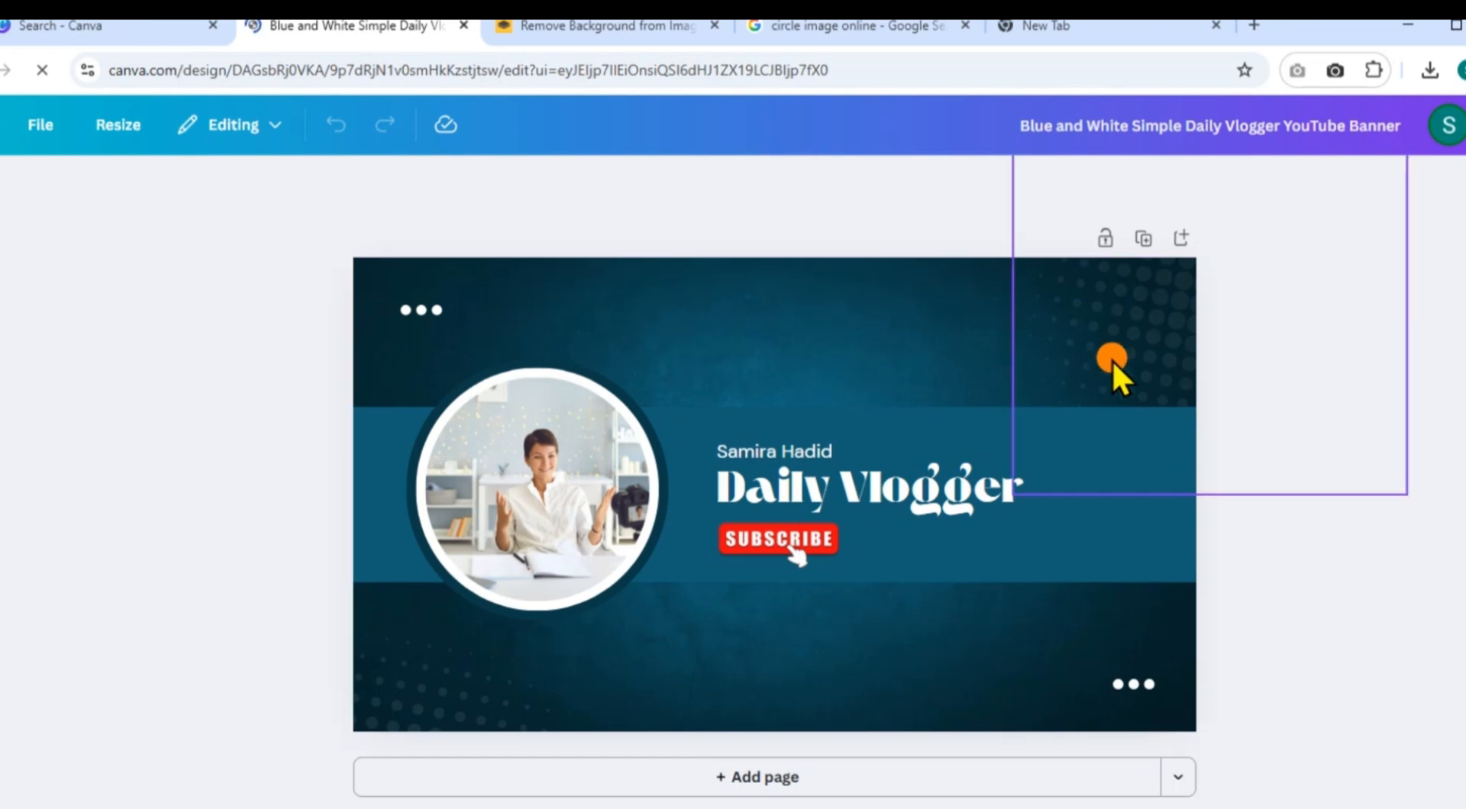
Delete the sample photo from the banner's circular frame, keeping the empty frame
left_click(528, 466)
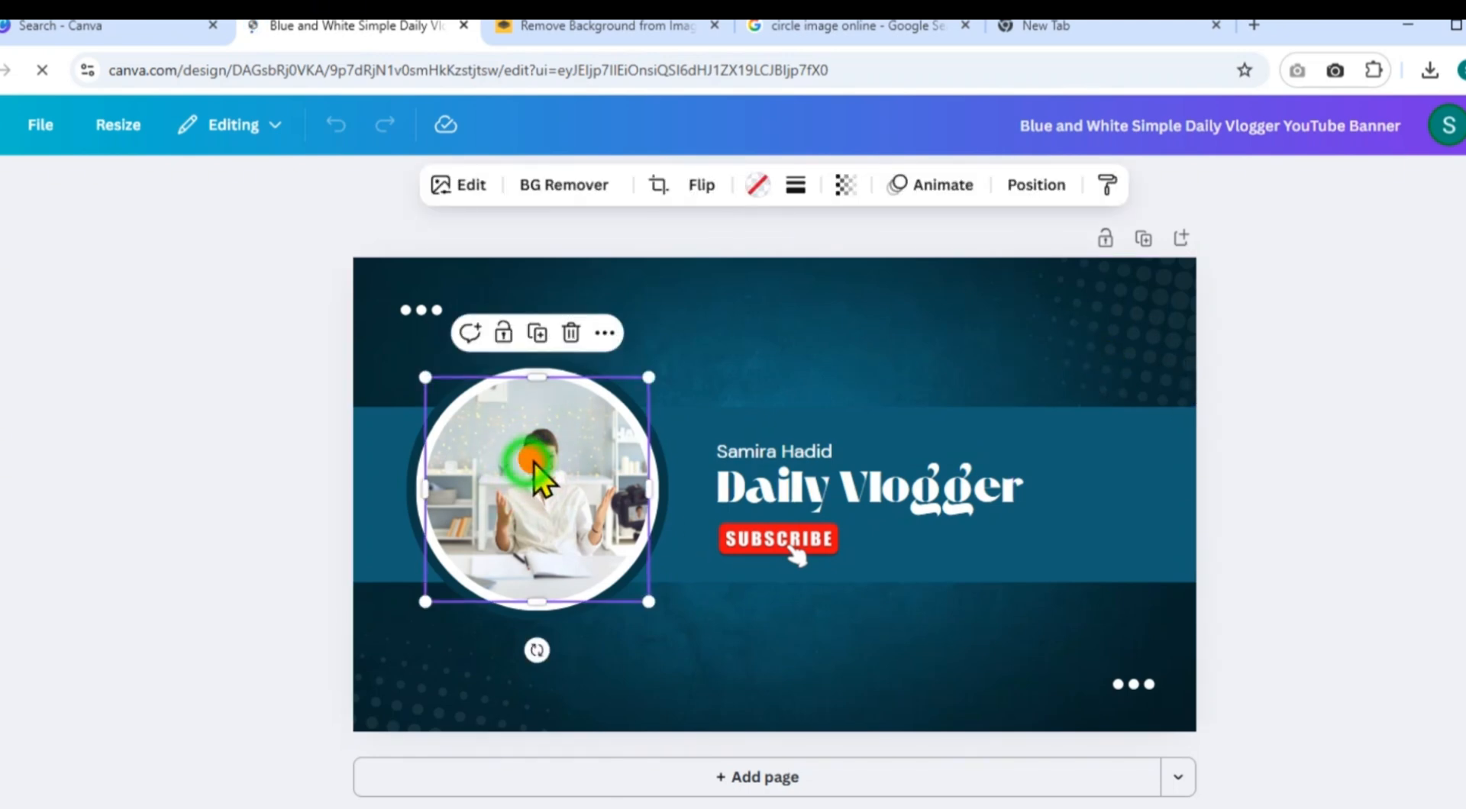
mouse_move(528, 466)
left_mouse_down()
mouse_move(543, 452)
mouse_move(526, 462)
left_mouse_up()
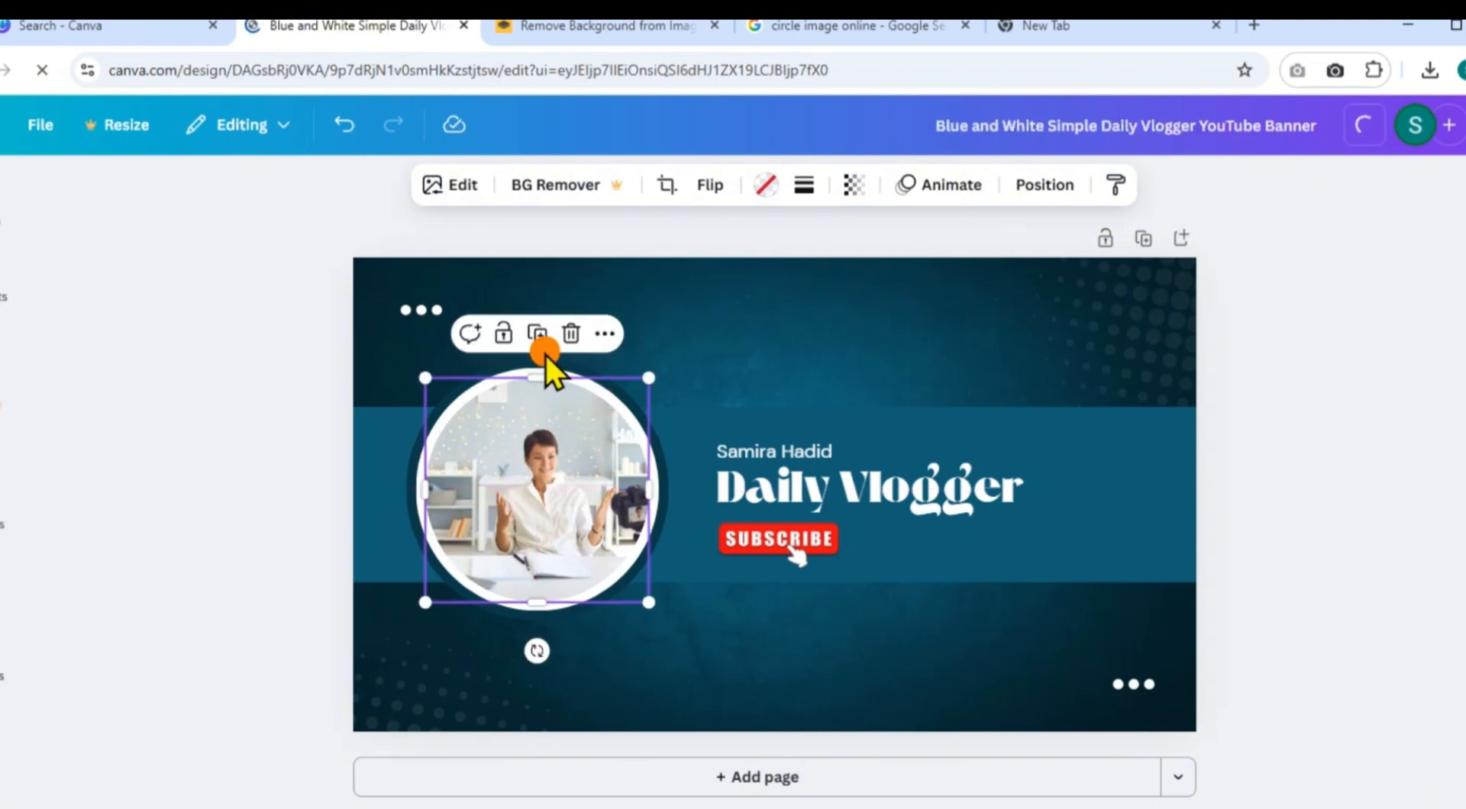
left_click(569, 331)
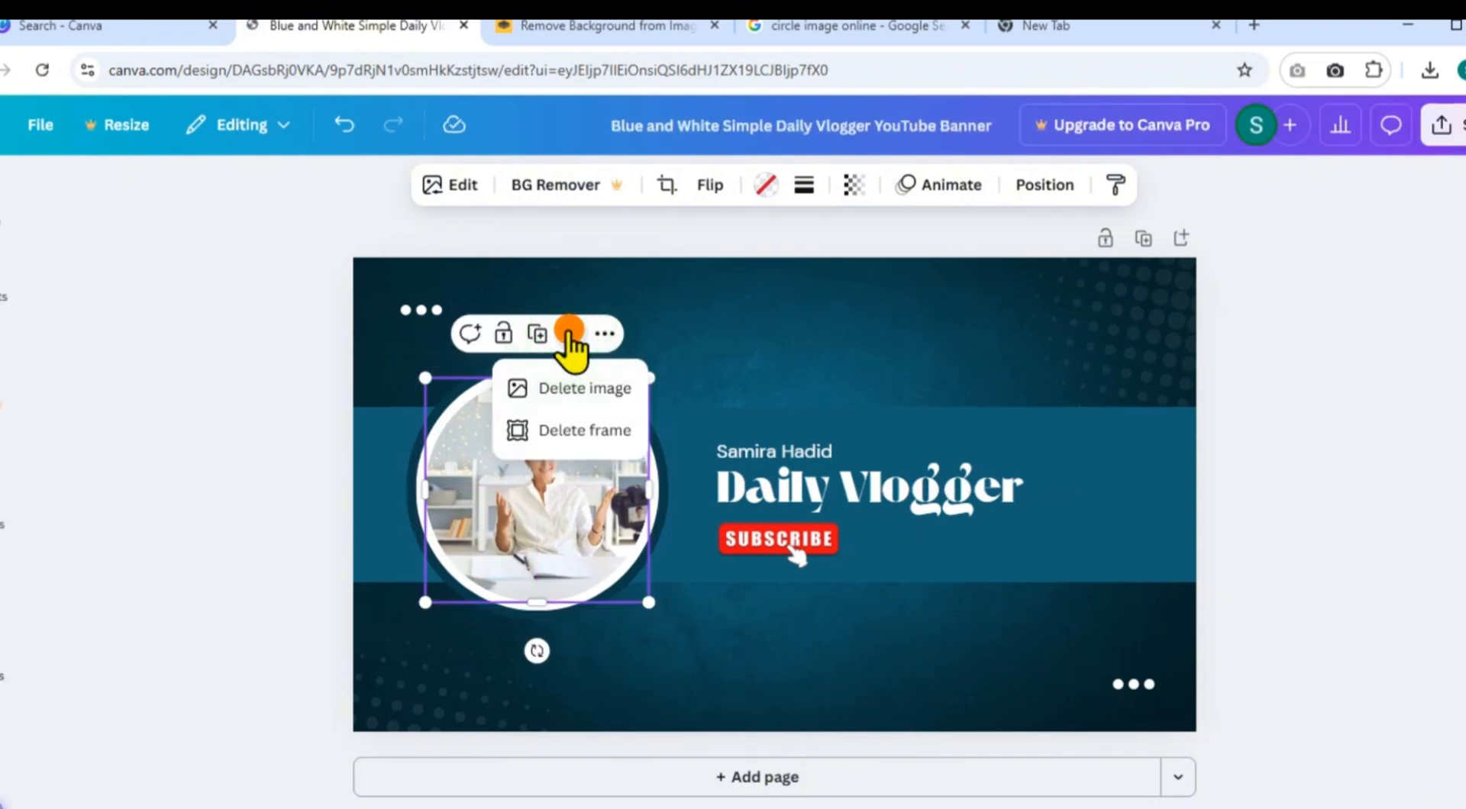
left_click(574, 386)
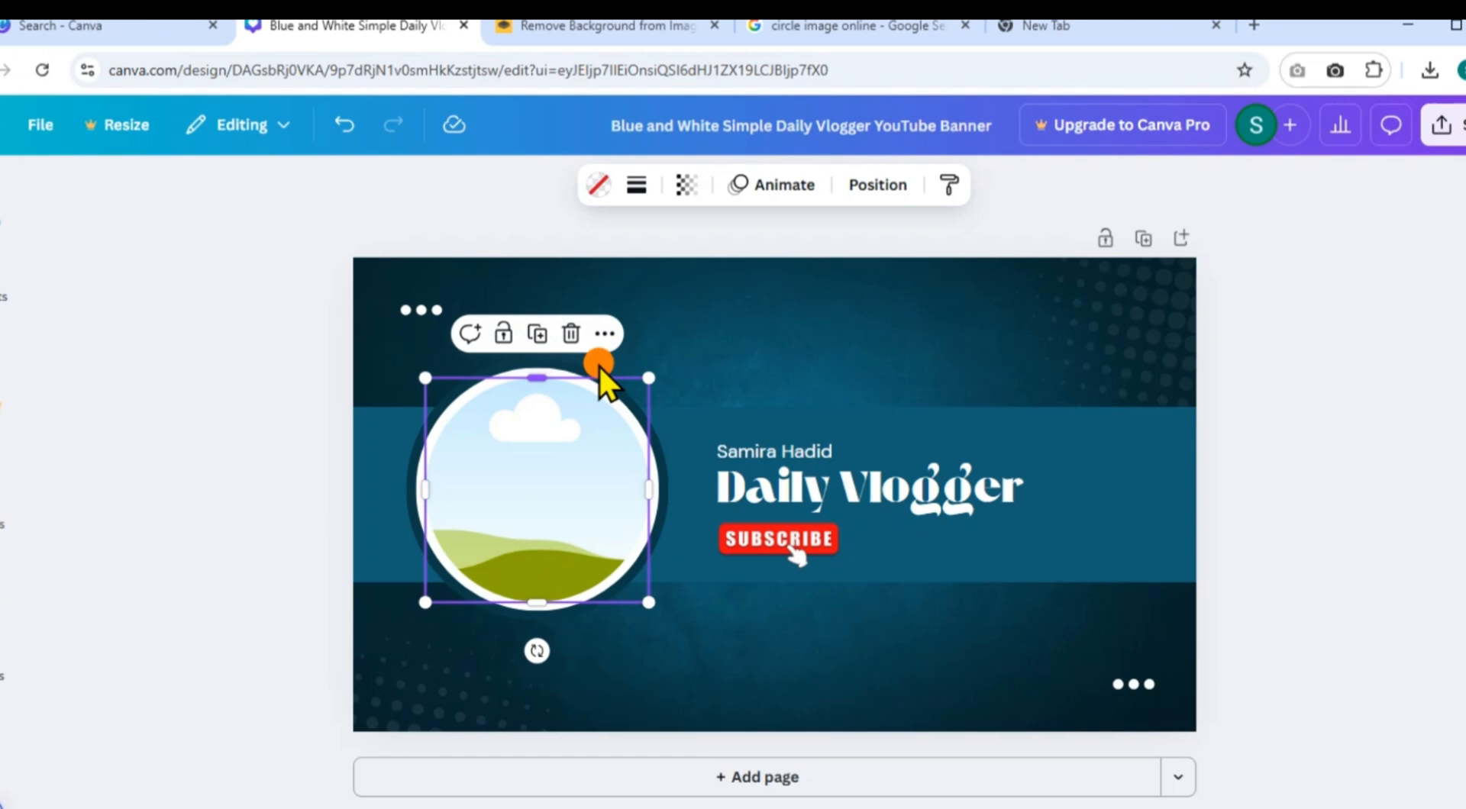
left_click(694, 354)
left_click(561, 420)
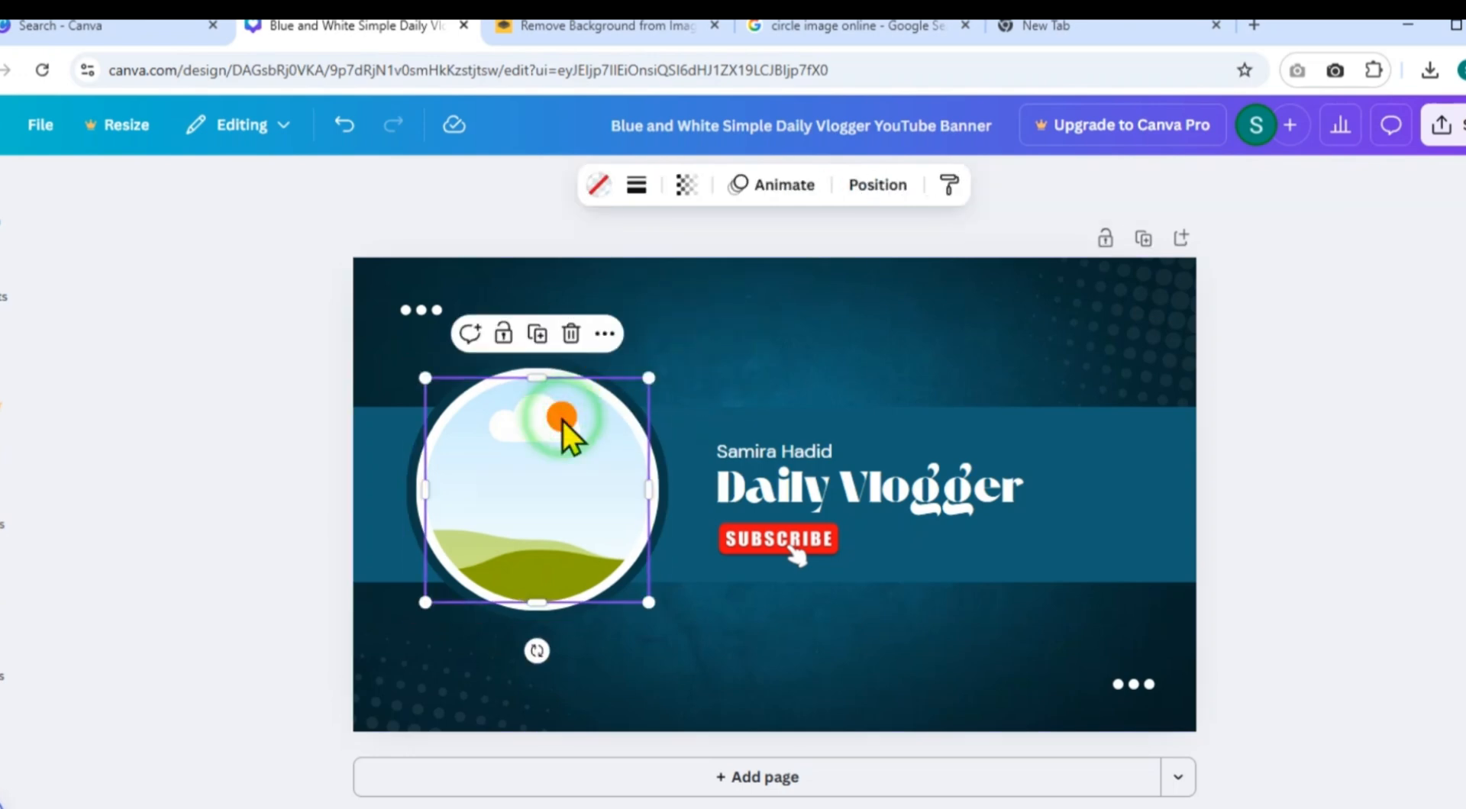
left_click(725, 371)
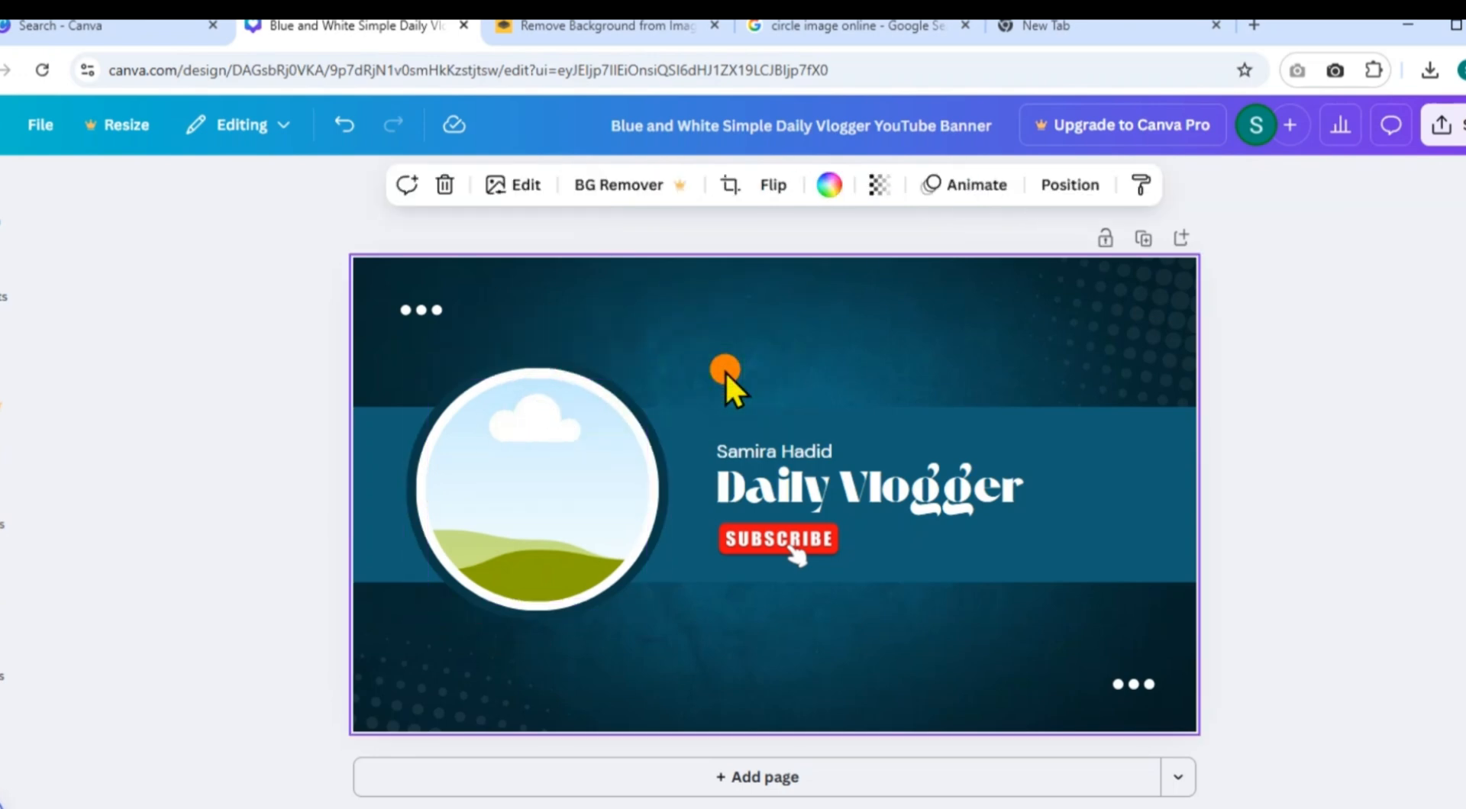
Switch to remove.bg, opening it from the Google results for "remove image background"
left_click(577, 30)
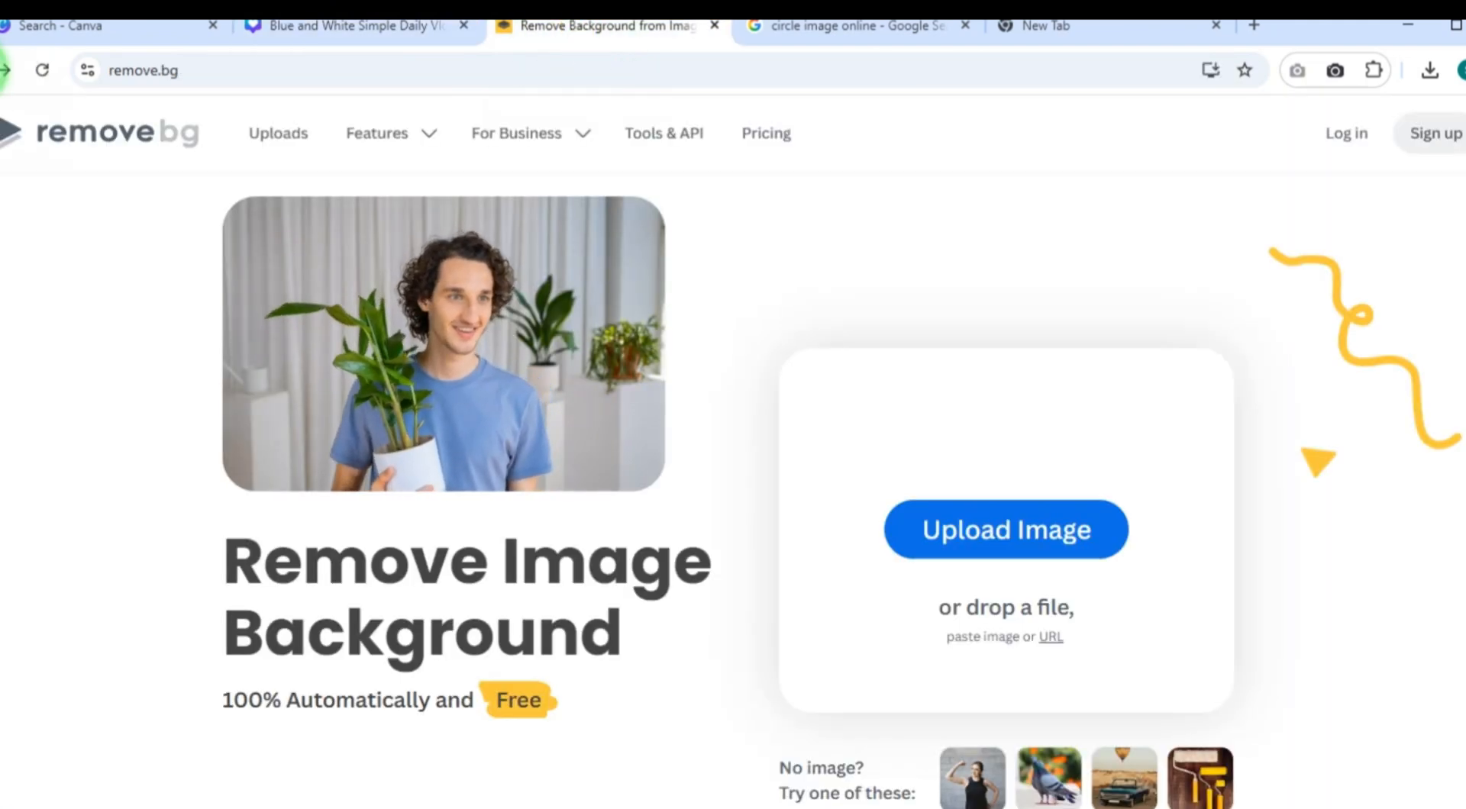
left_click(1, 71)
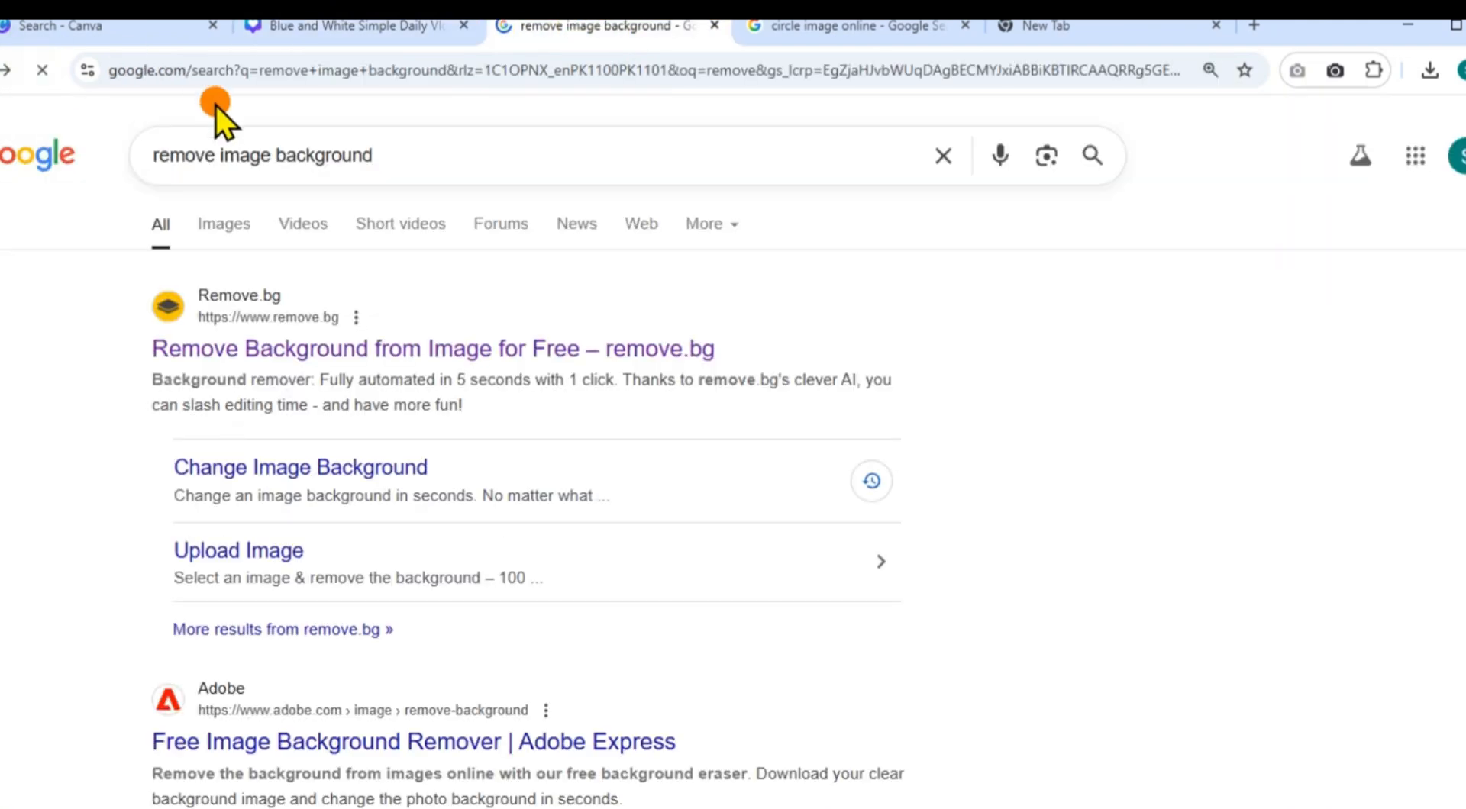
left_click(397, 163)
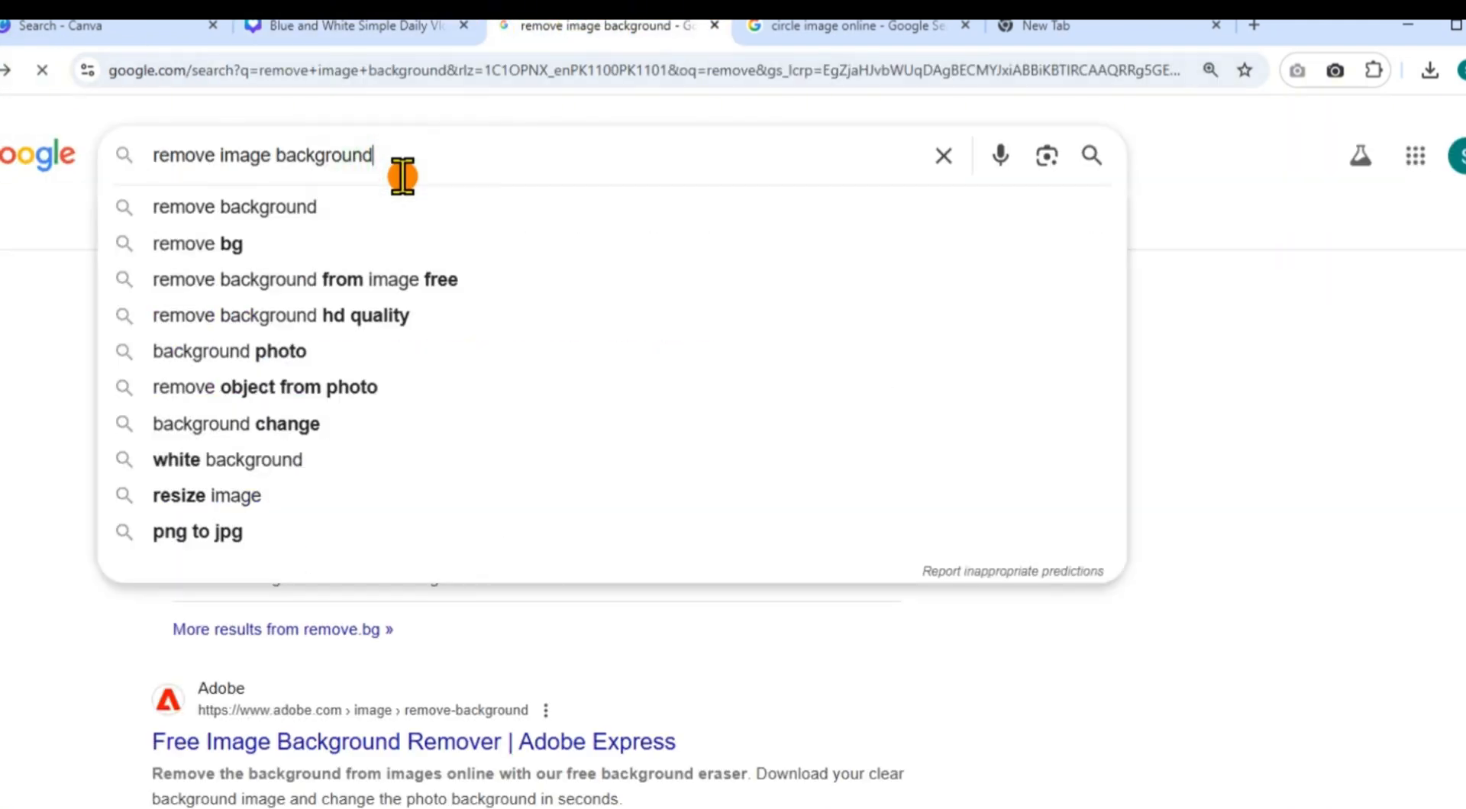
left_click(1286, 262)
left_click(329, 348)
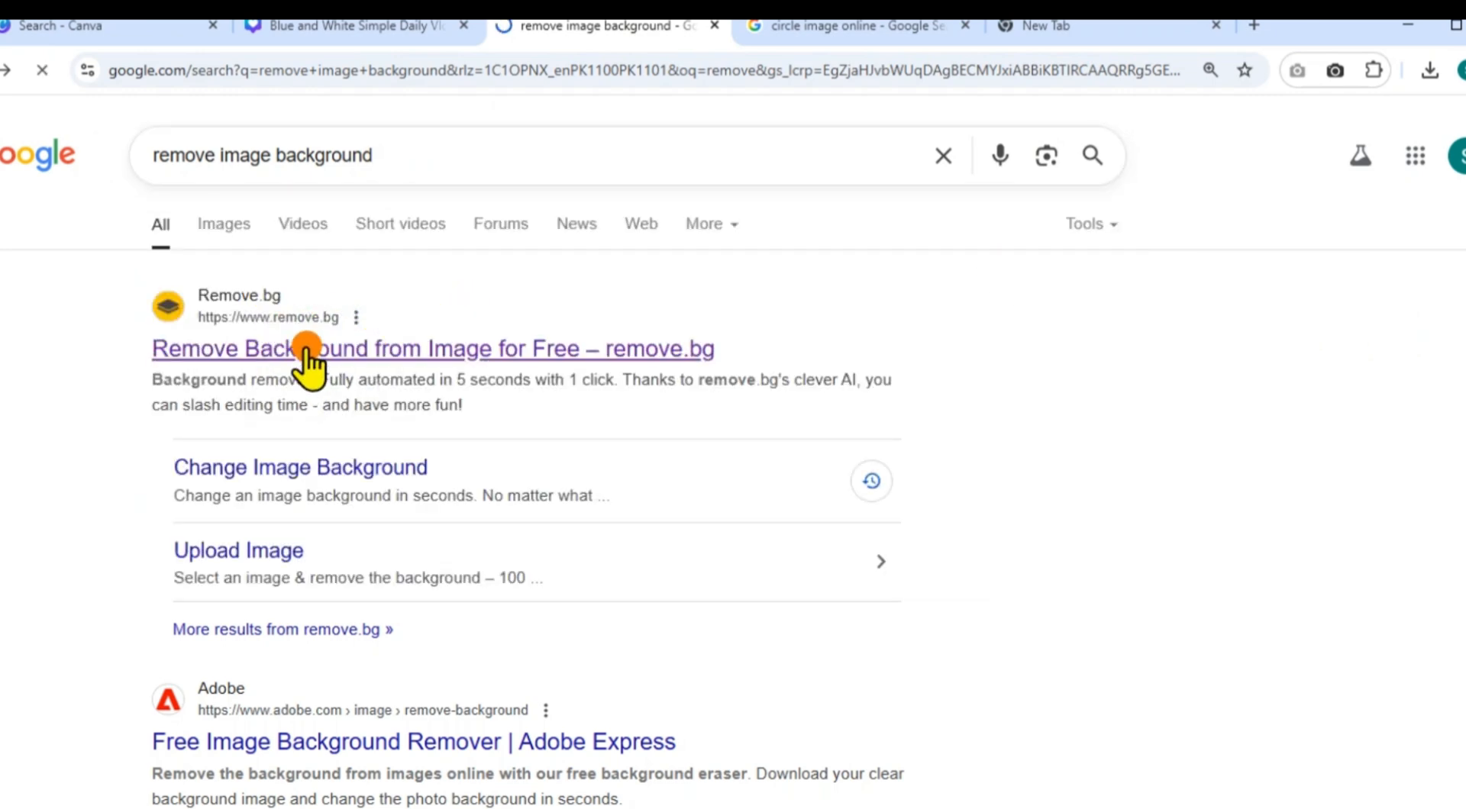
left_click(419, 349)
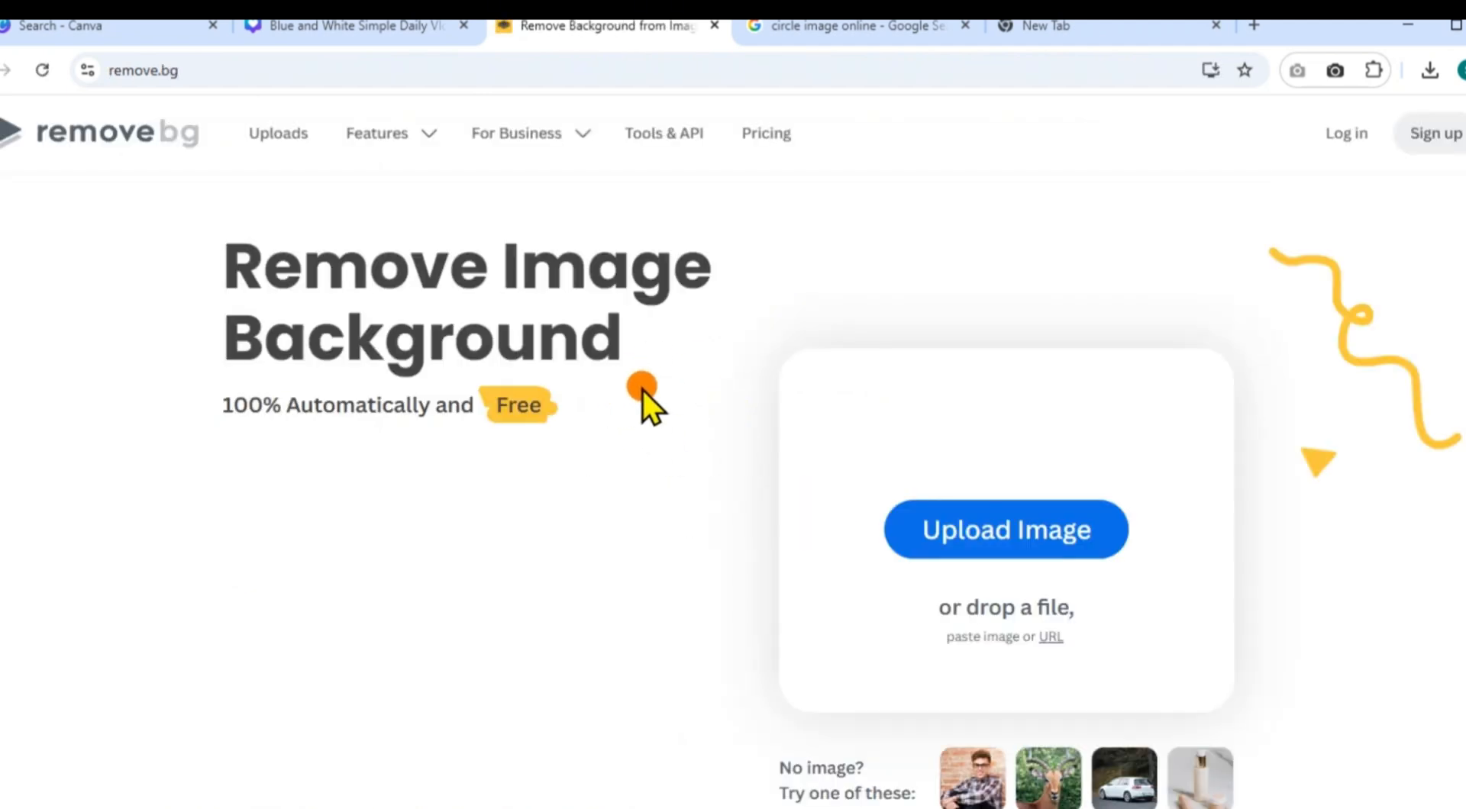
Upload the rectangular purple-background portrait PNG from the Downloads folder and check the Canva banner's colours meanwhile
left_click(980, 527)
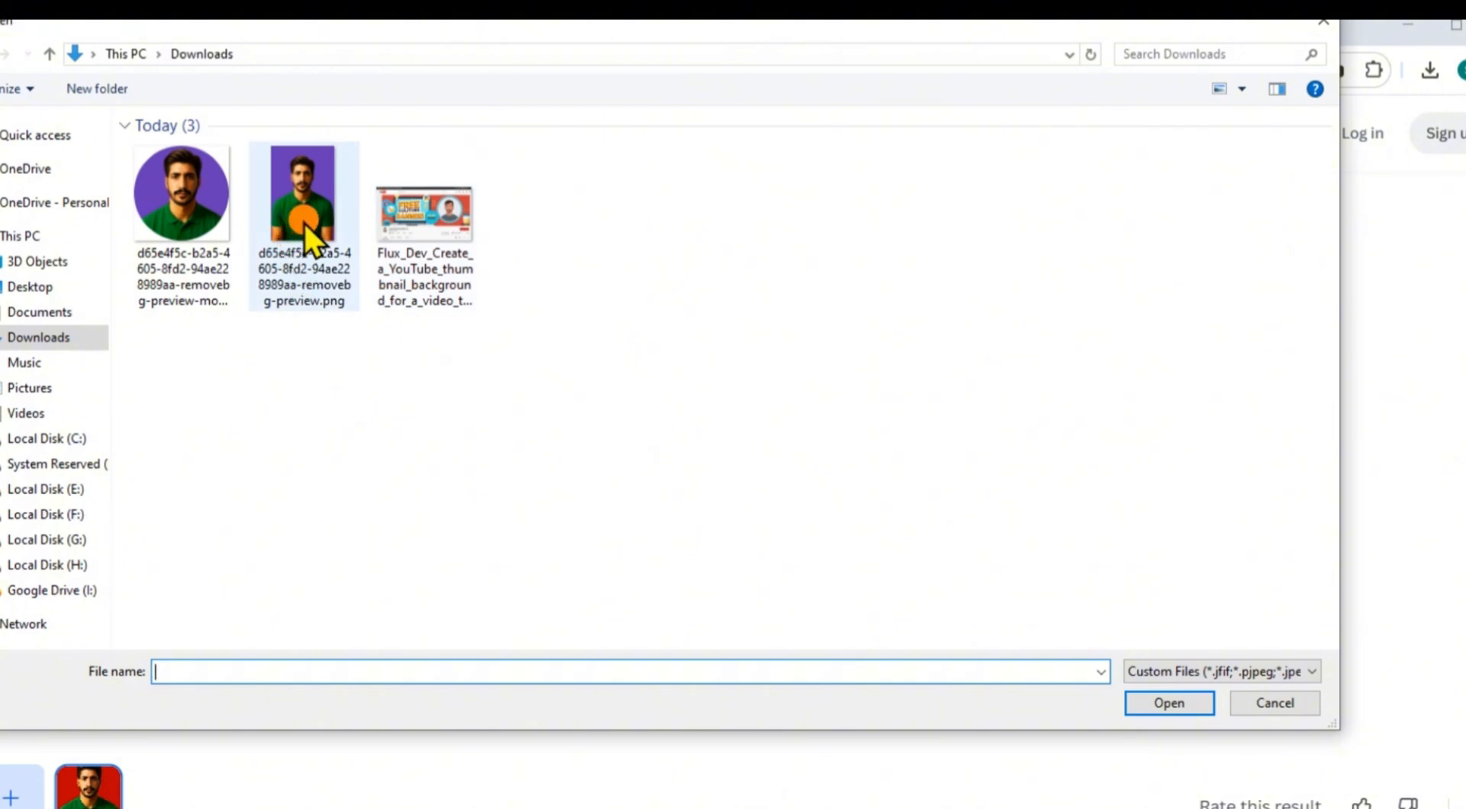
double_click(304, 222)
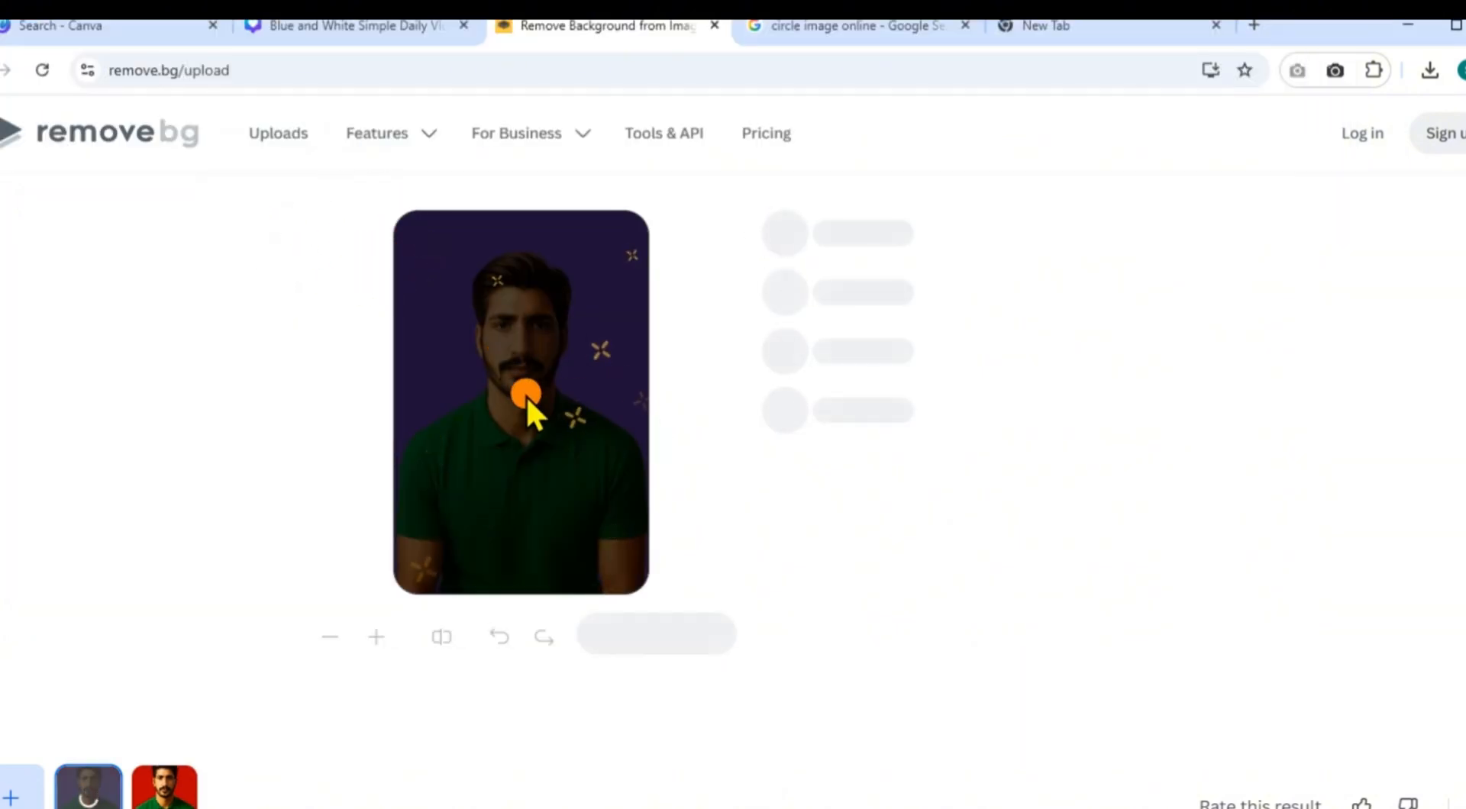
left_click(333, 26)
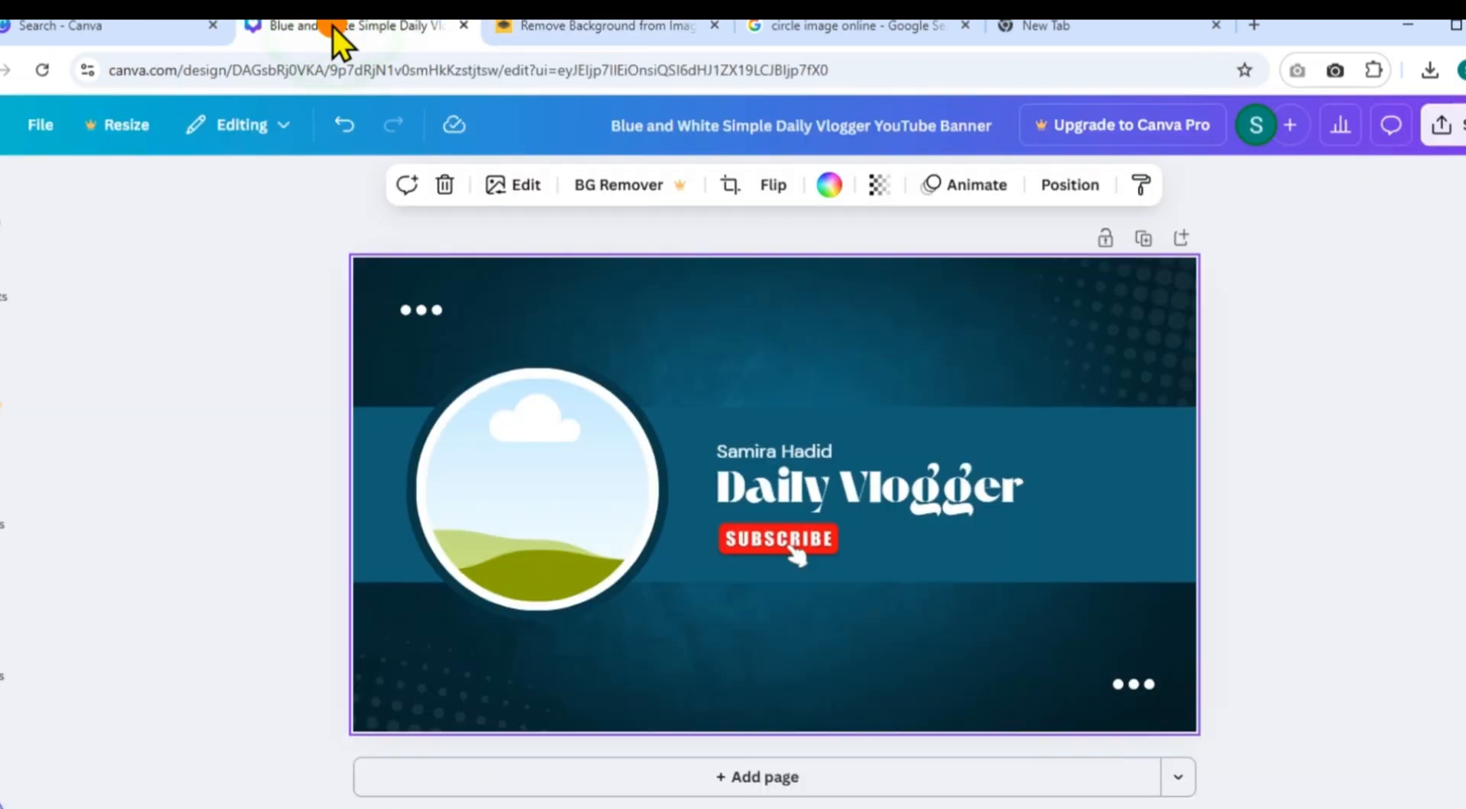
left_click(574, 27)
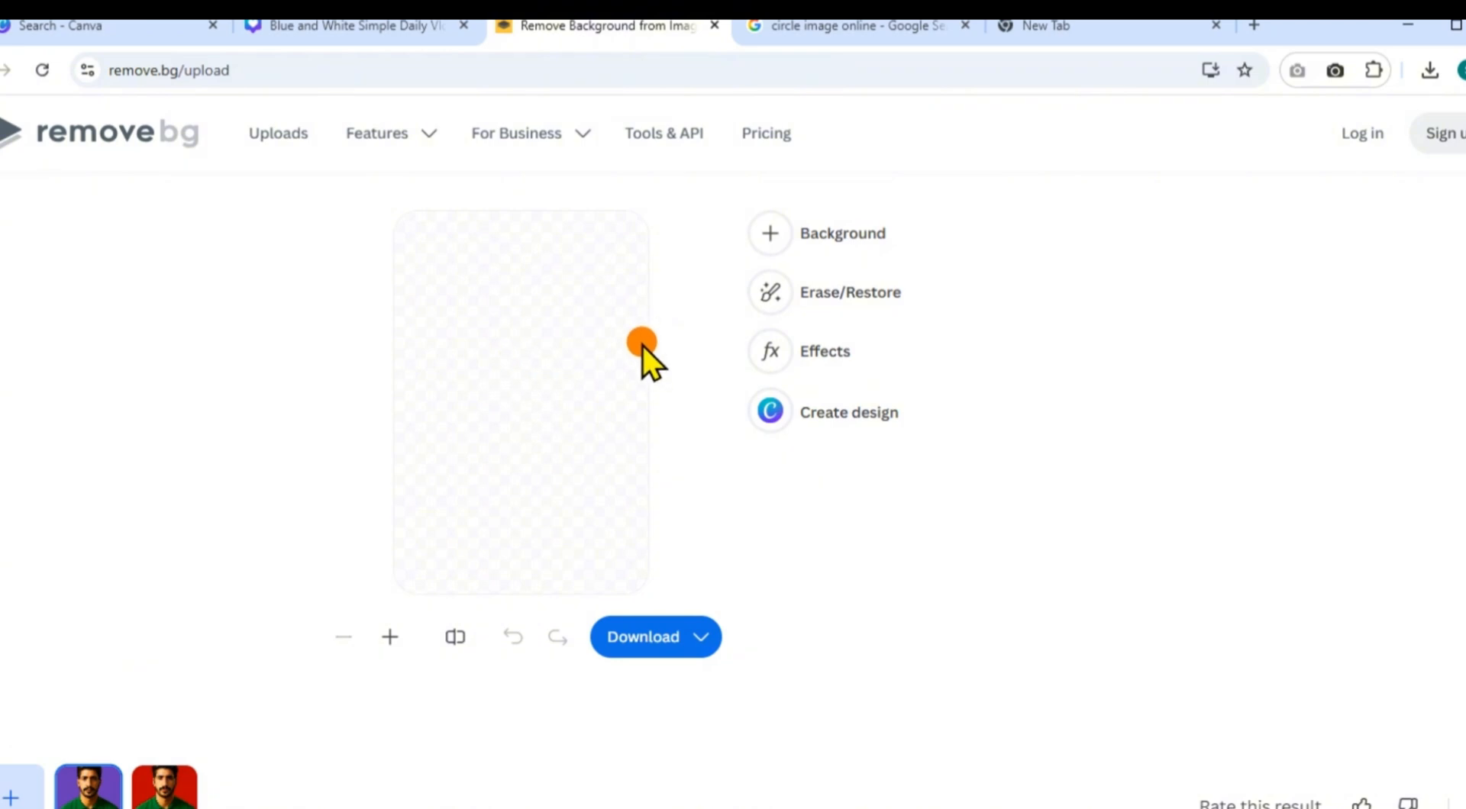
left_click(832, 235)
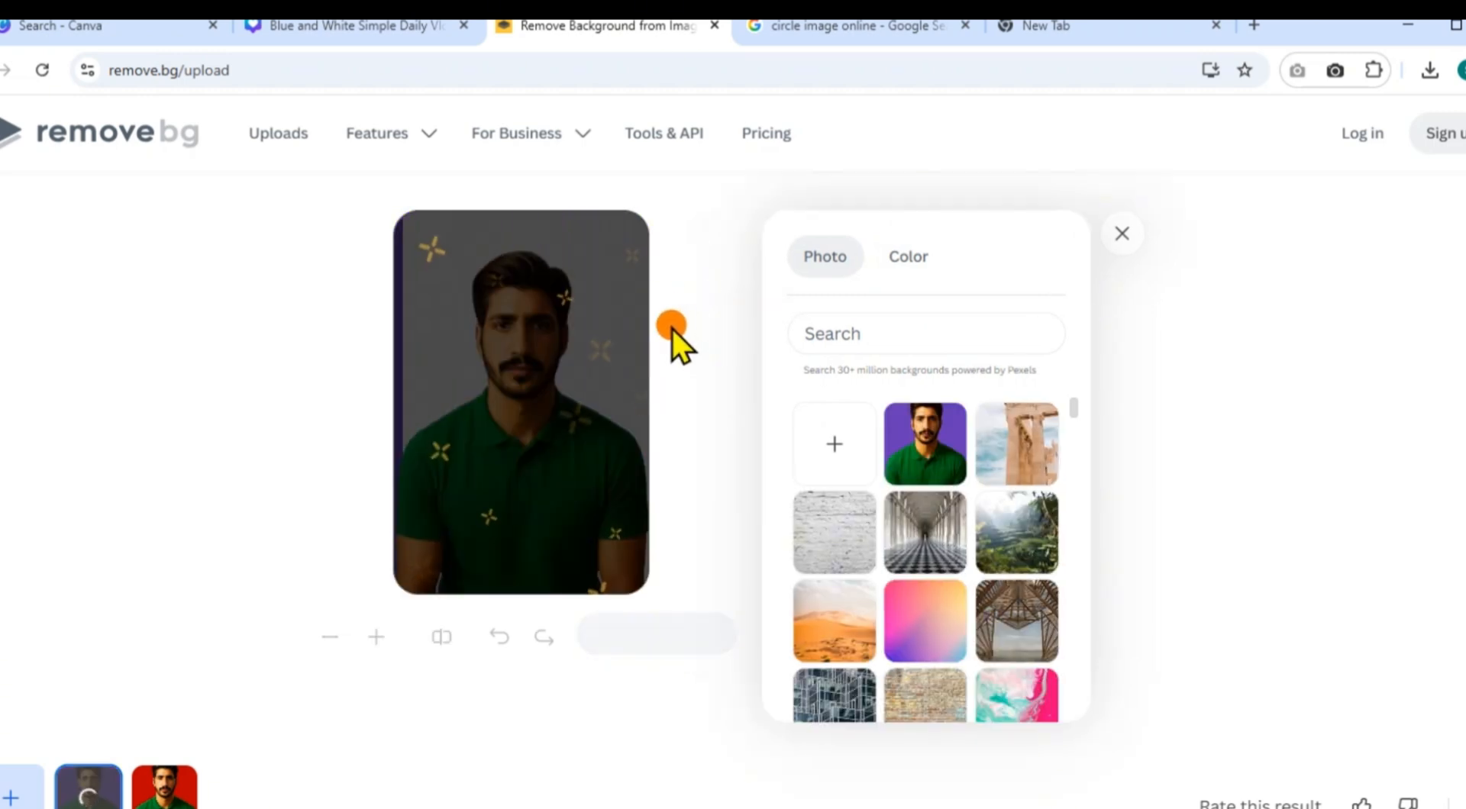
left_click(672, 328)
left_click(1123, 241)
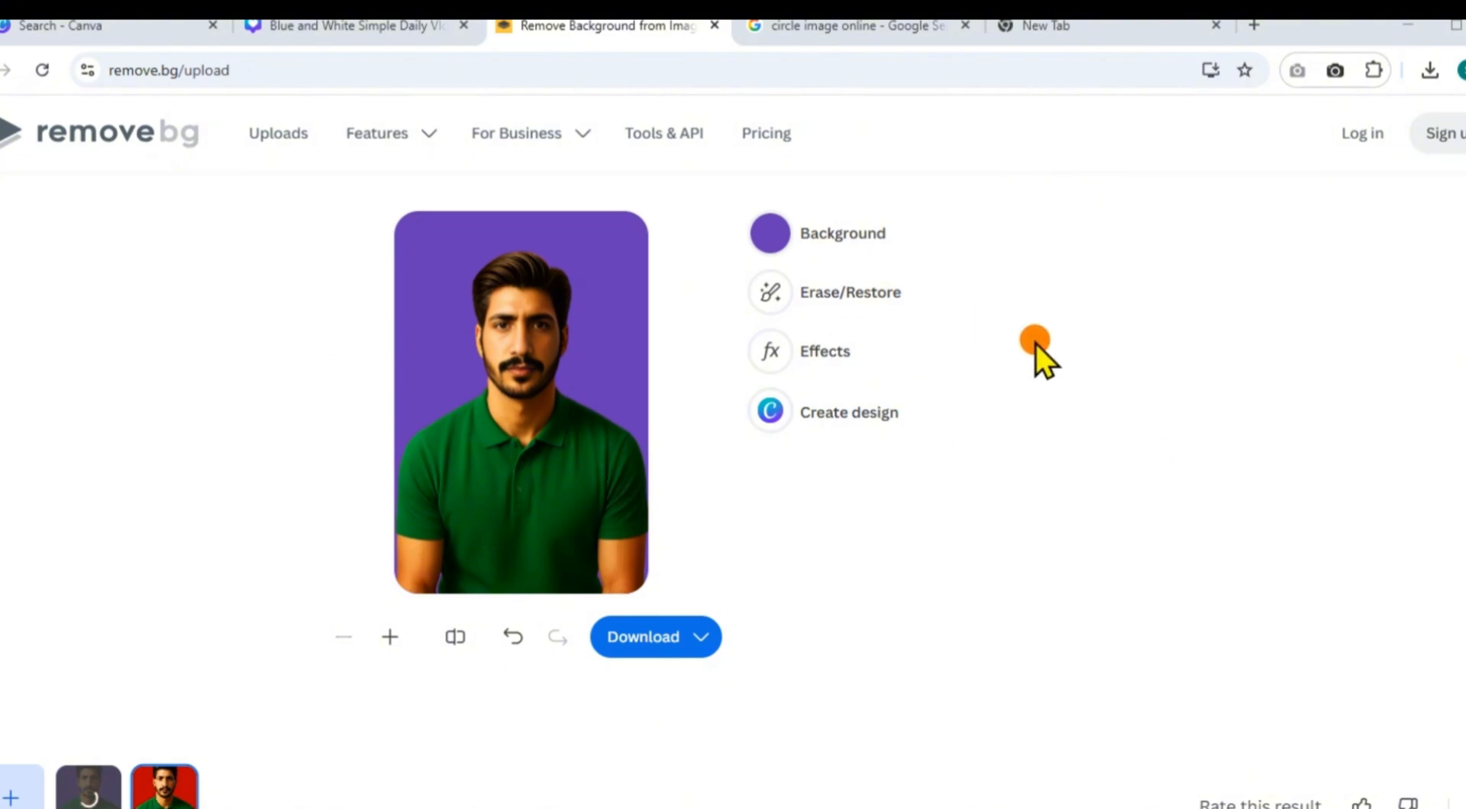
Set the portrait's background to solid teal, using the Canva banner as colour reference
left_click(857, 244)
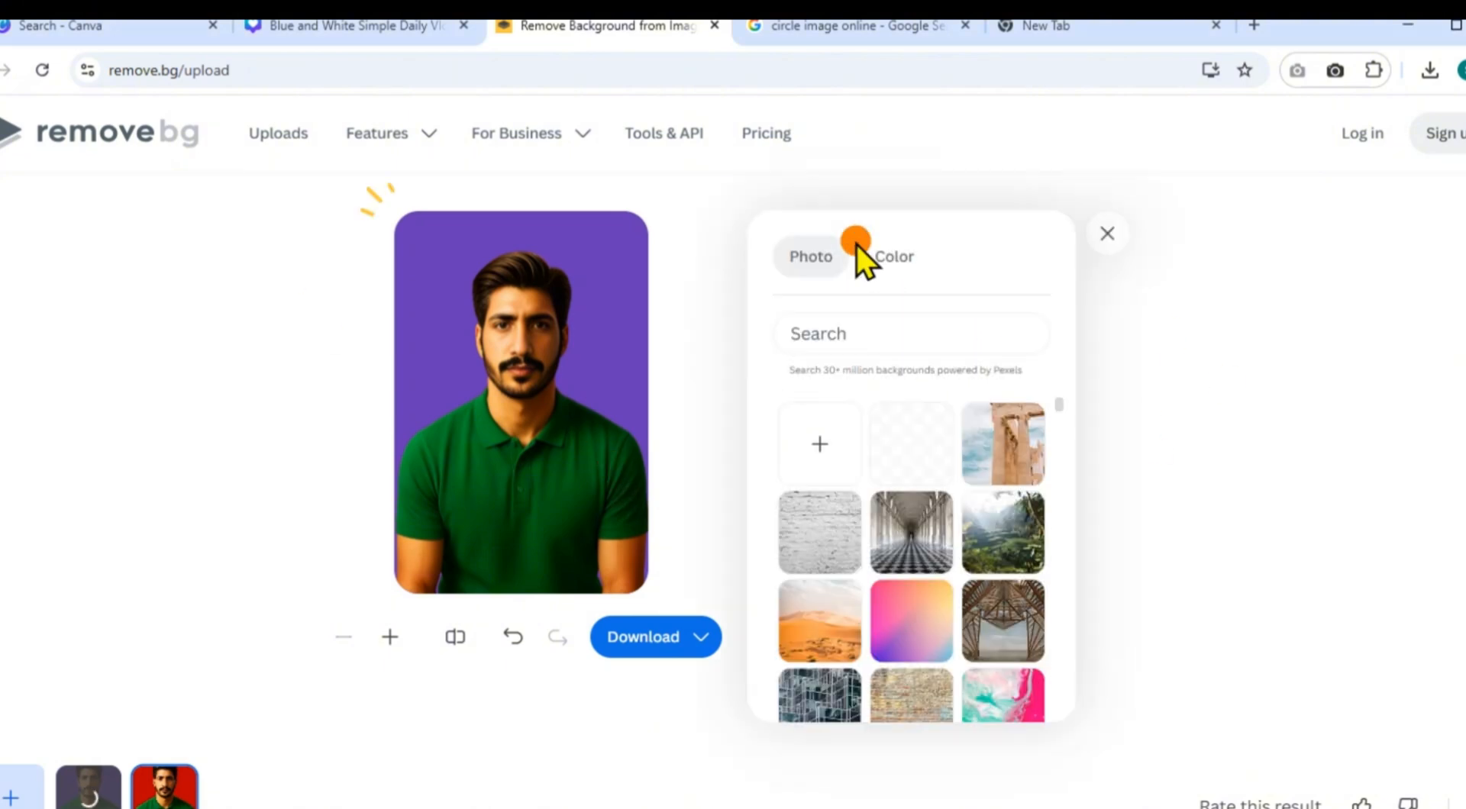
left_click(890, 257)
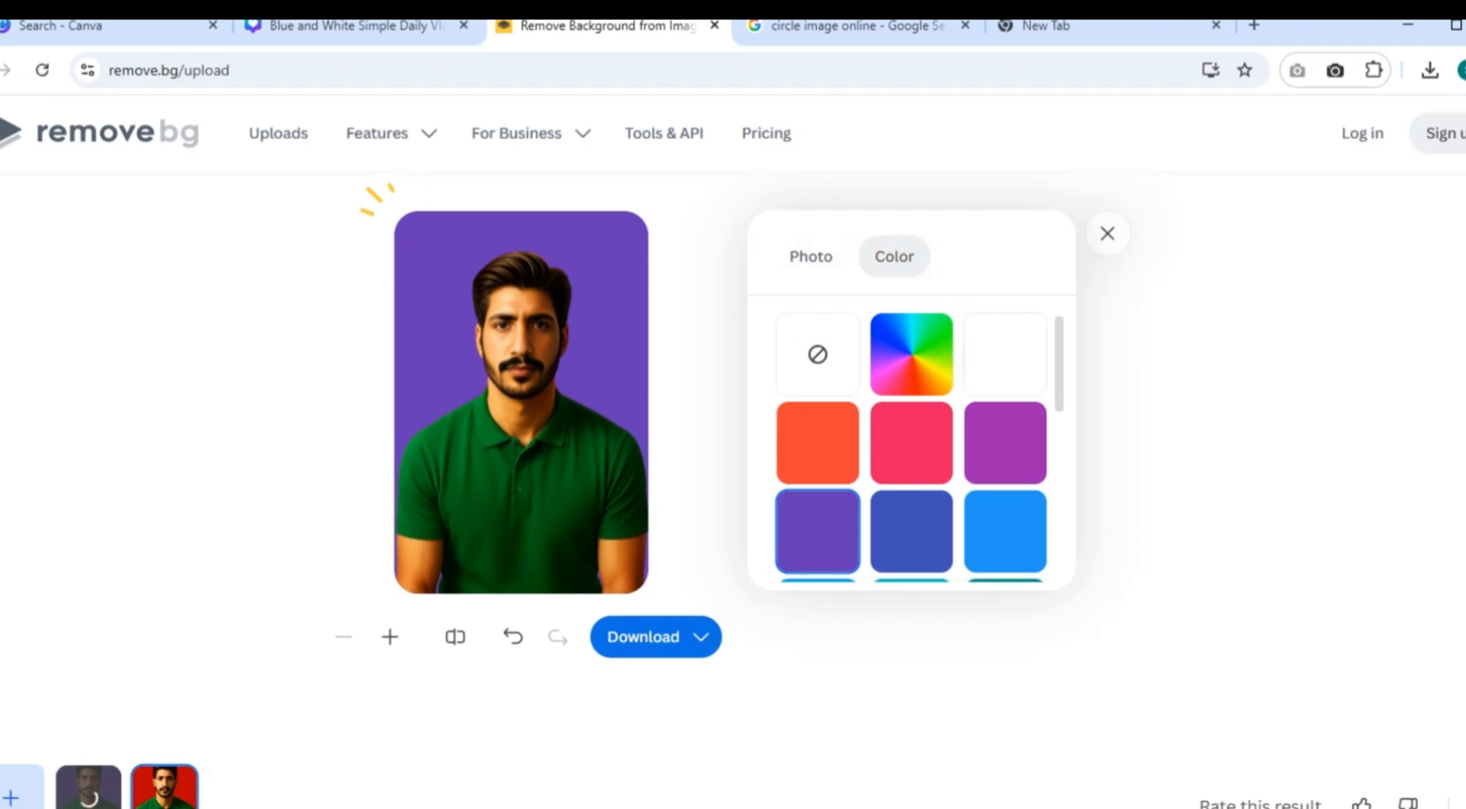
left_click(341, 29)
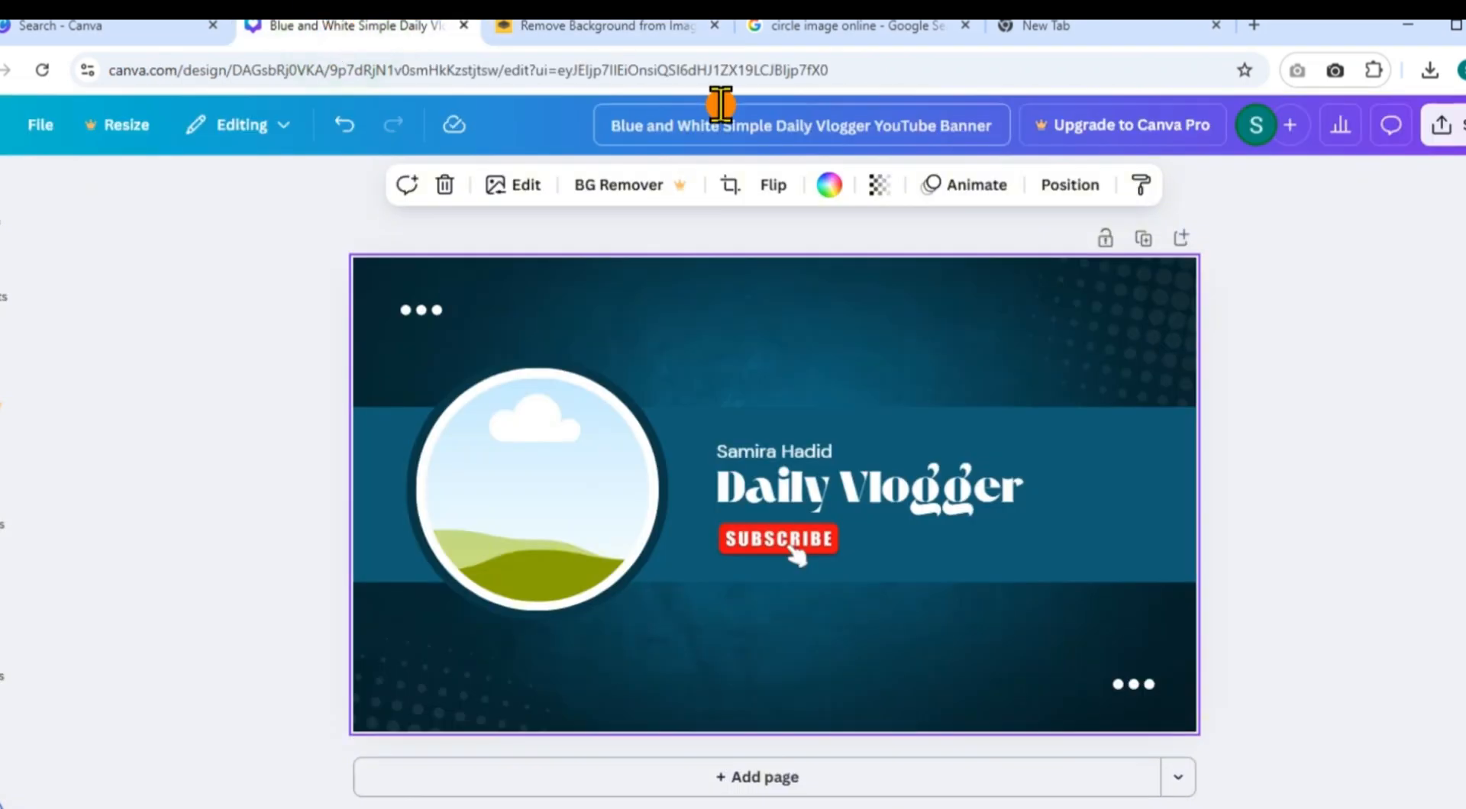
left_click(645, 30)
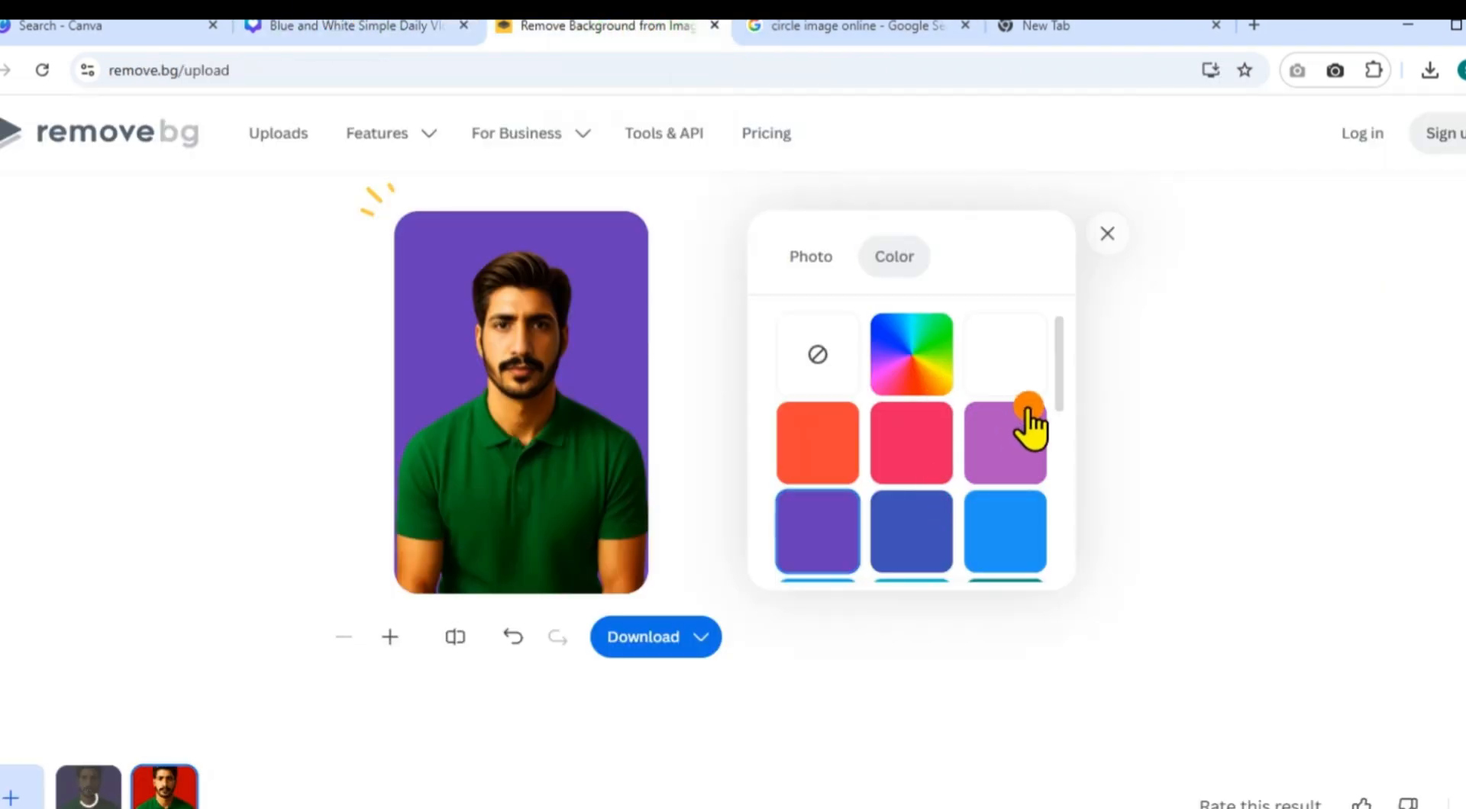
left_click_drag(1065, 378, 1073, 441)
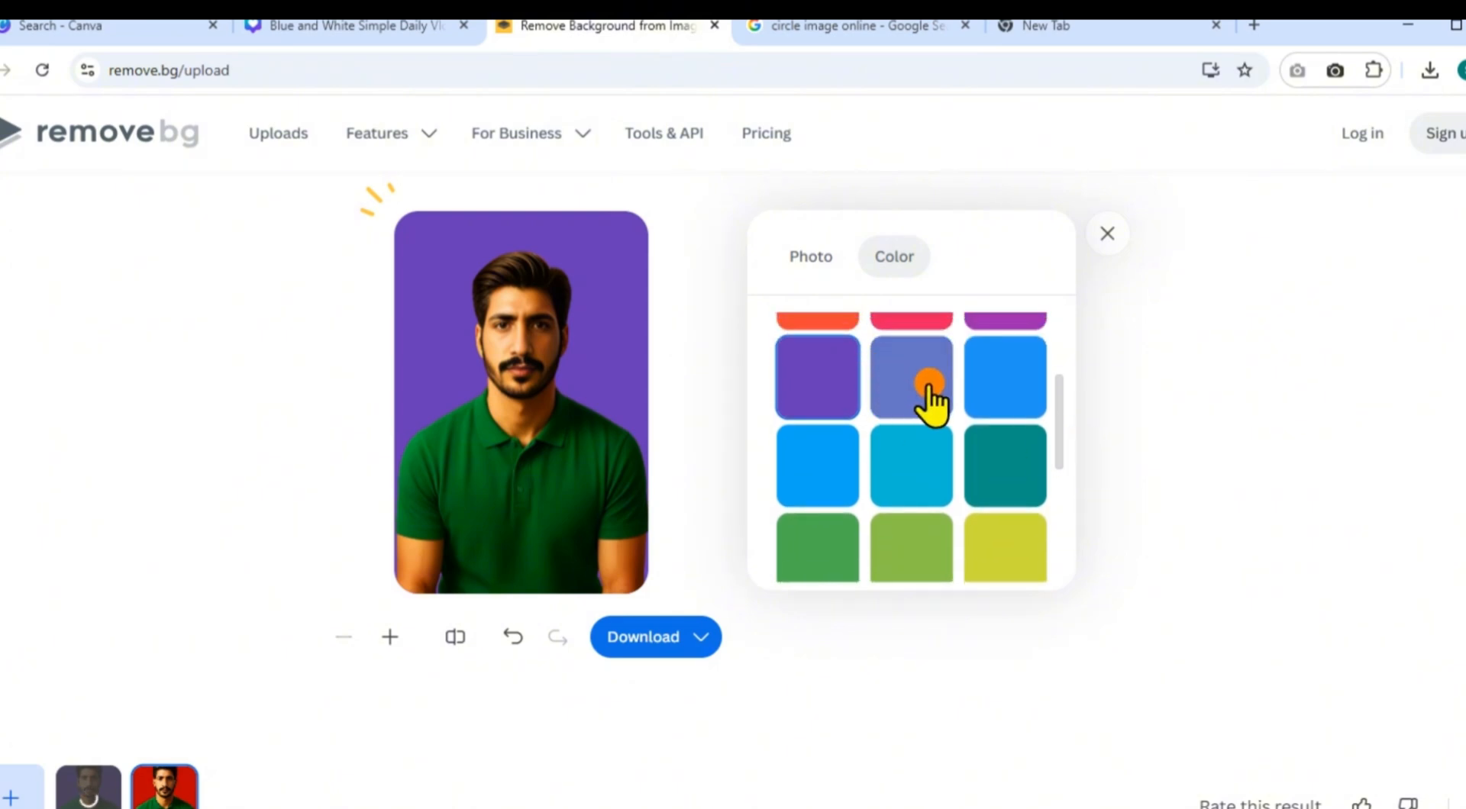
left_click(1016, 477)
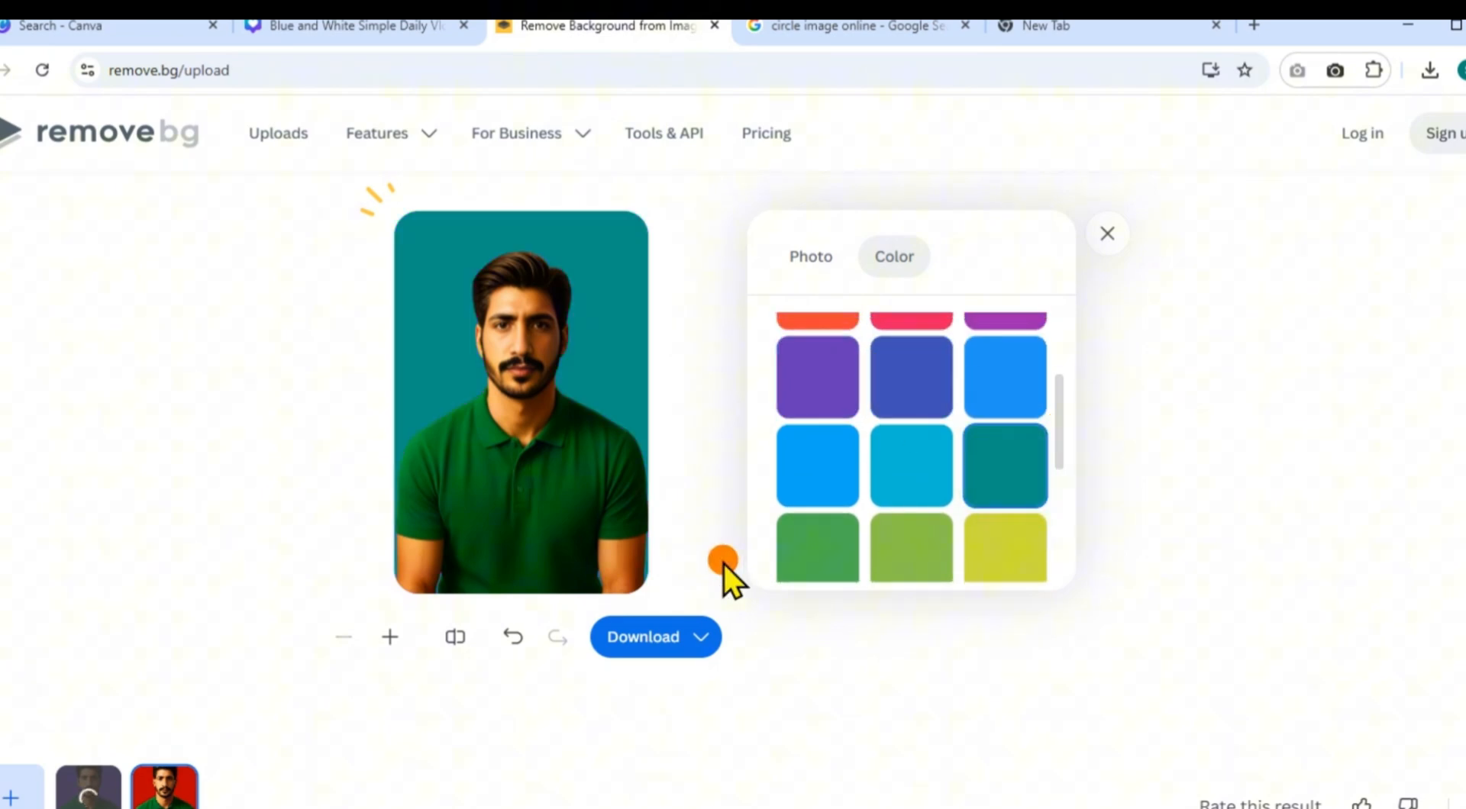
Download the teal-background portrait as the free 408 x 612 preview
left_click(633, 645)
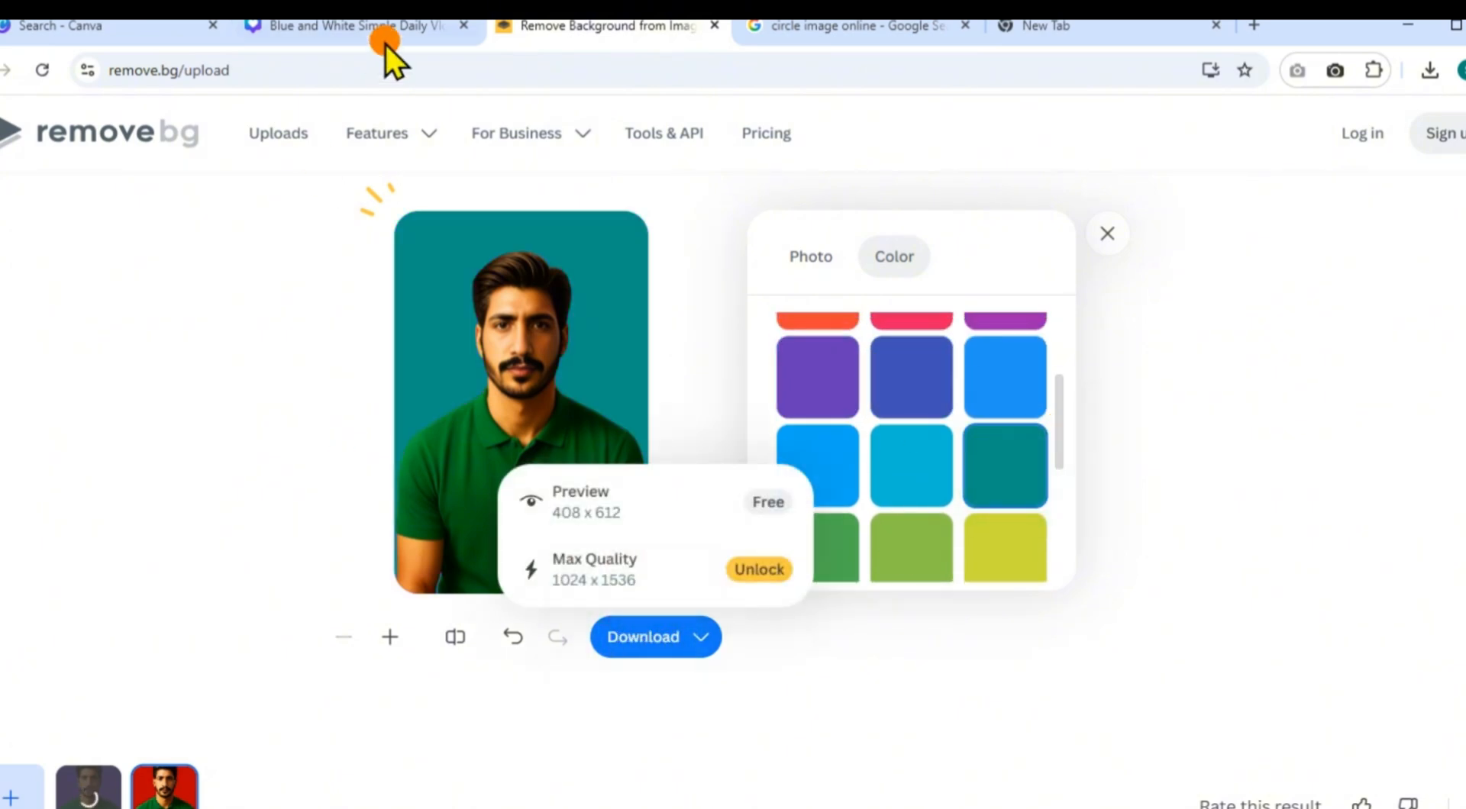
left_click(645, 501)
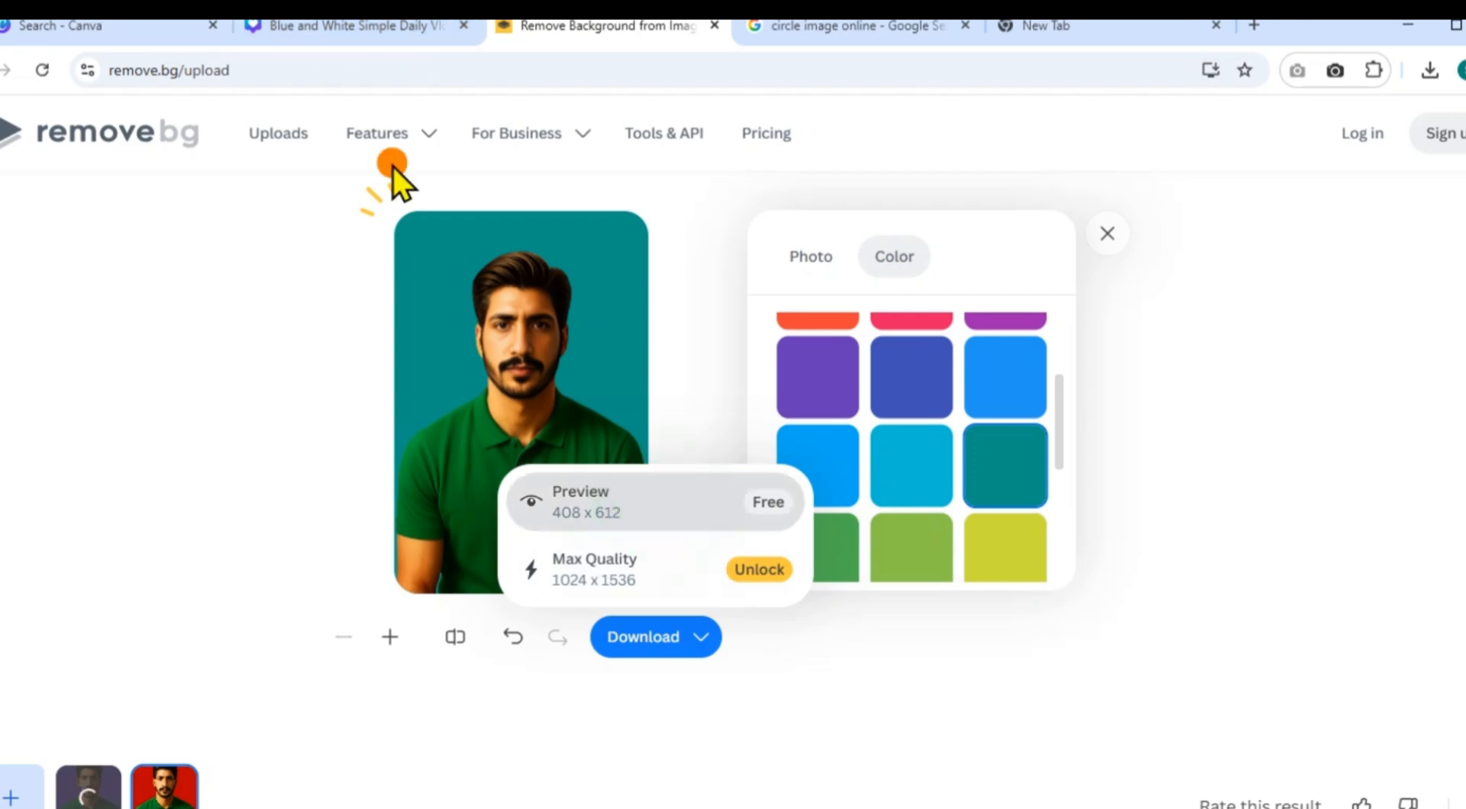
left_click(375, 32)
left_click(590, 29)
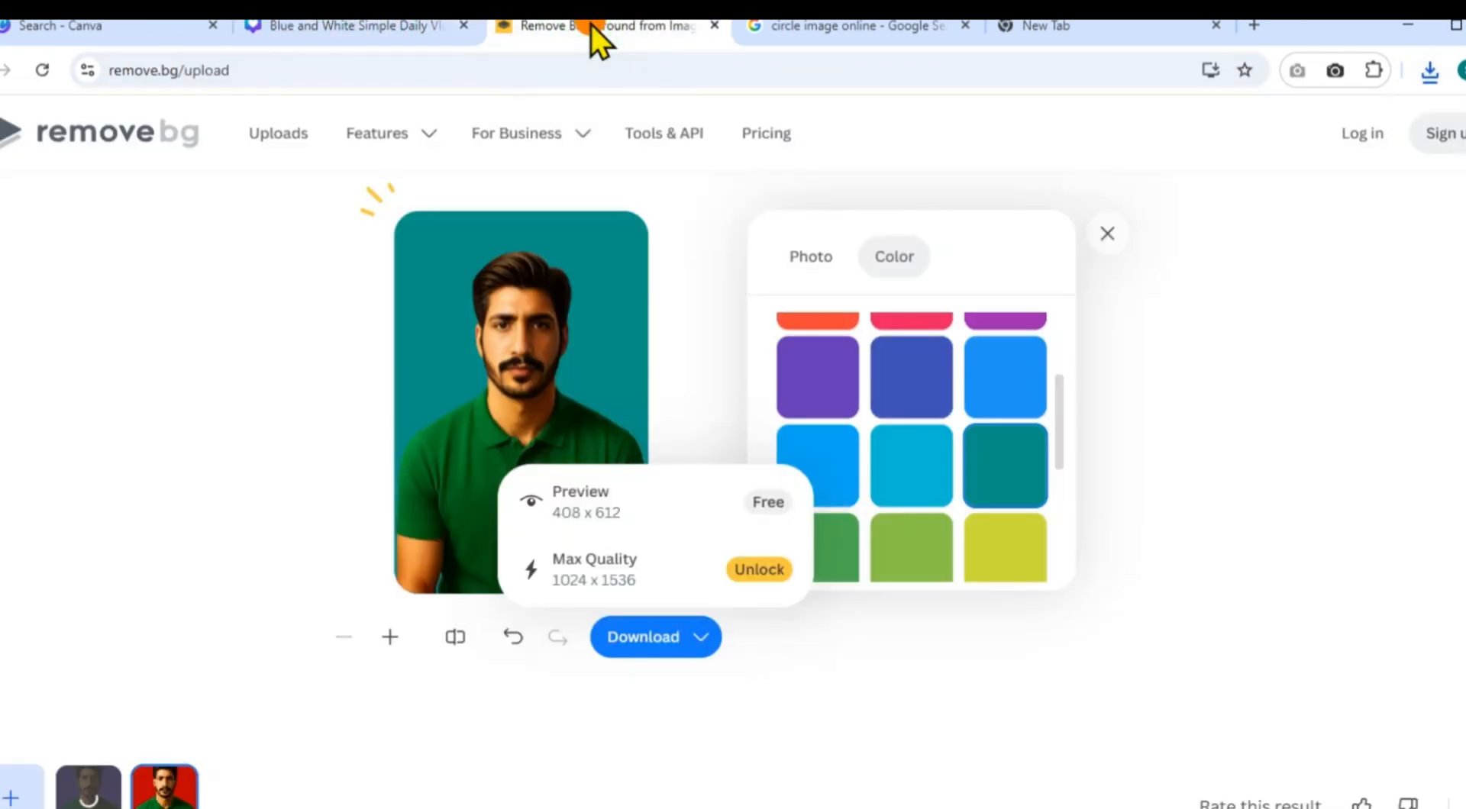
Switch back to the Canva banner and replace the "Daily Vlogger" heading text with "Tech Flyer"
left_click(358, 27)
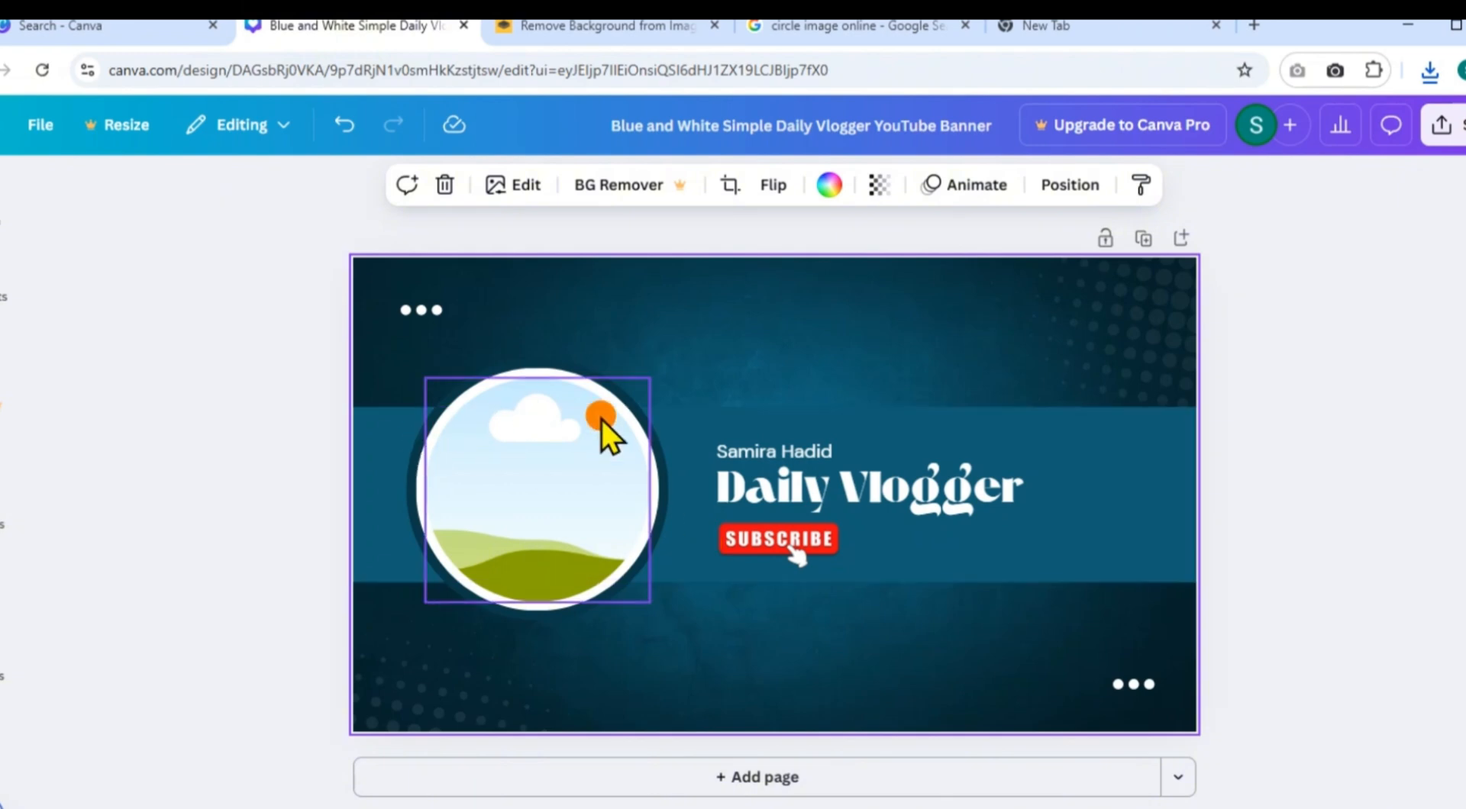
double_click(800, 487)
key("BackSpace")
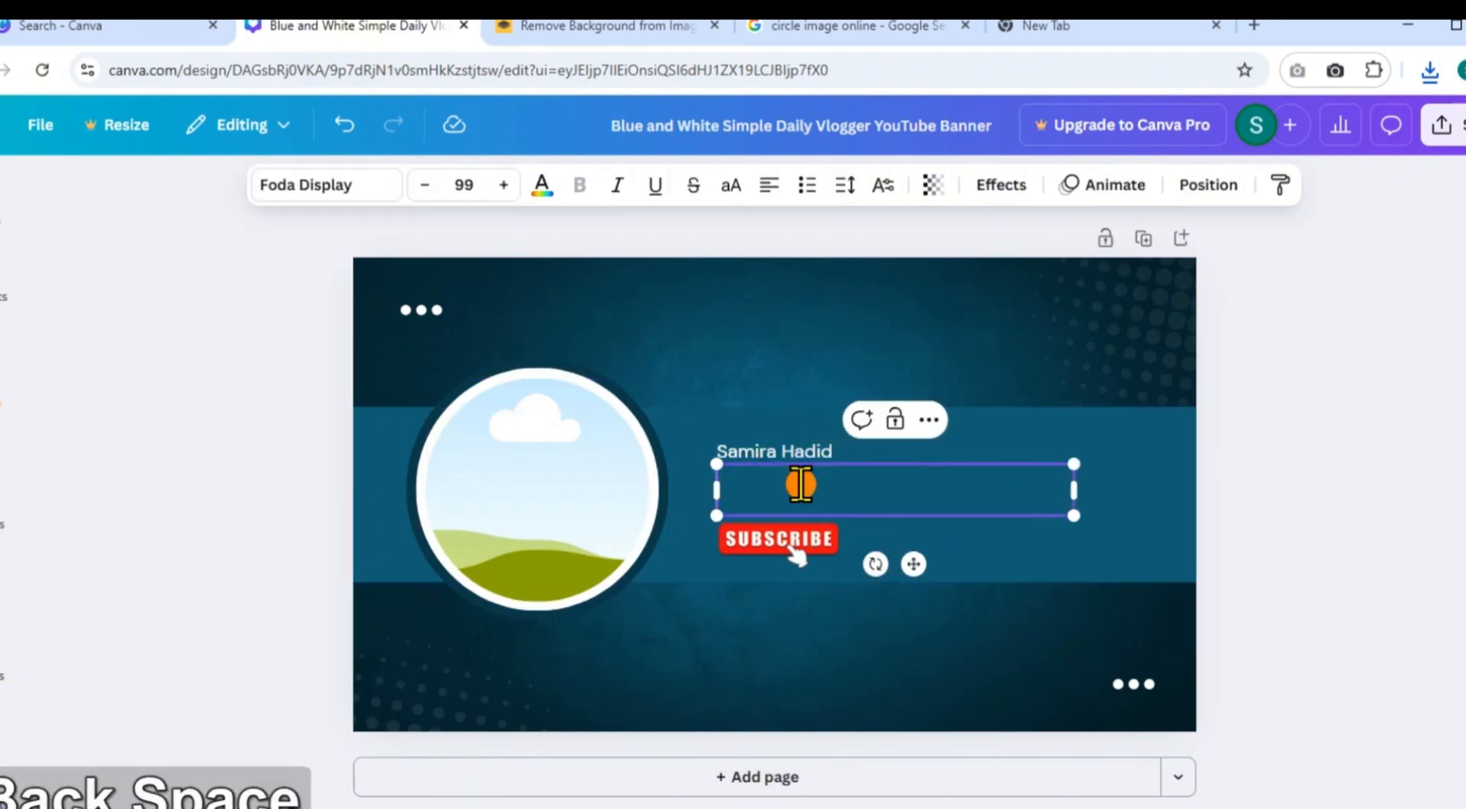
key("Caps_Lock")
type("T")
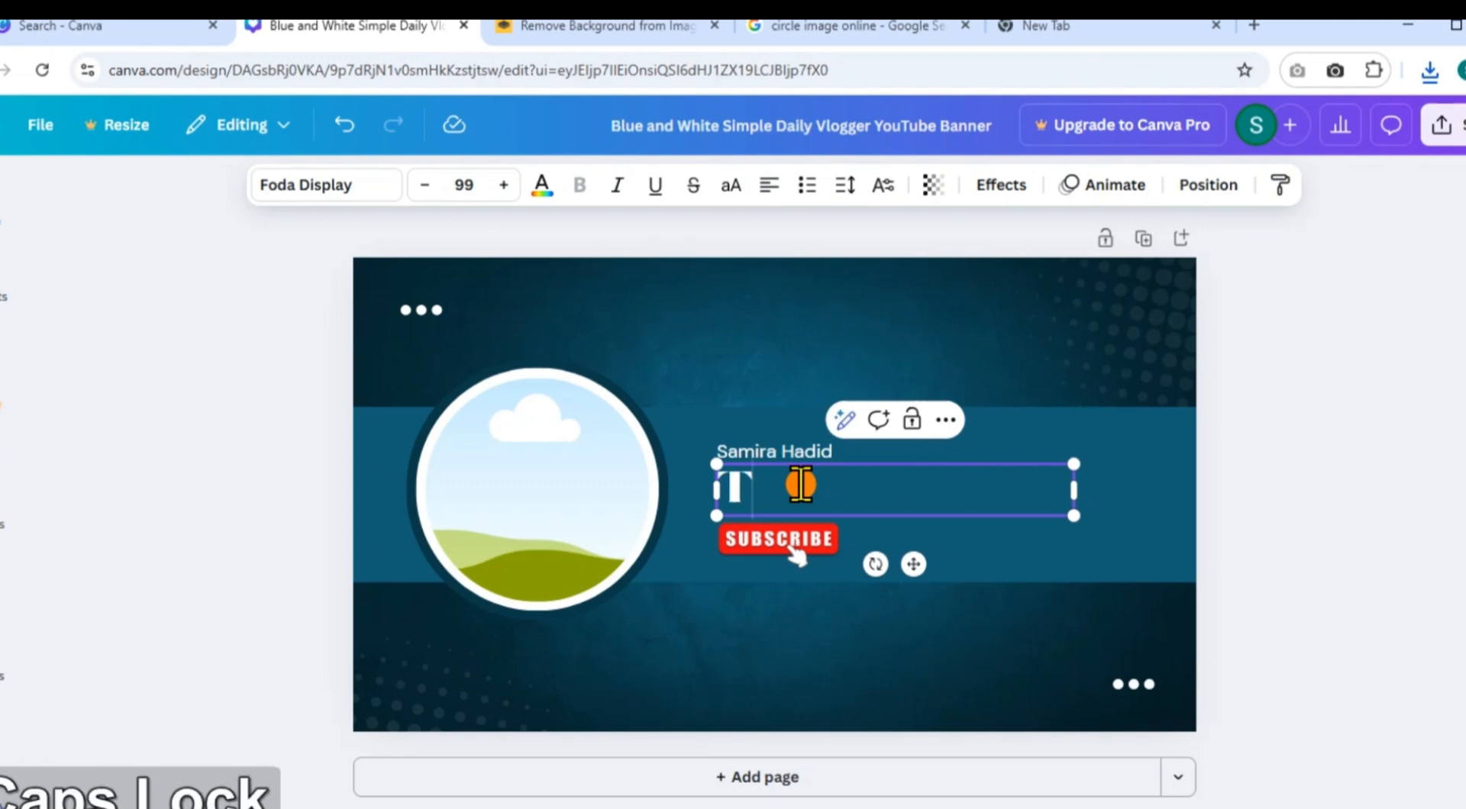
type("ech")
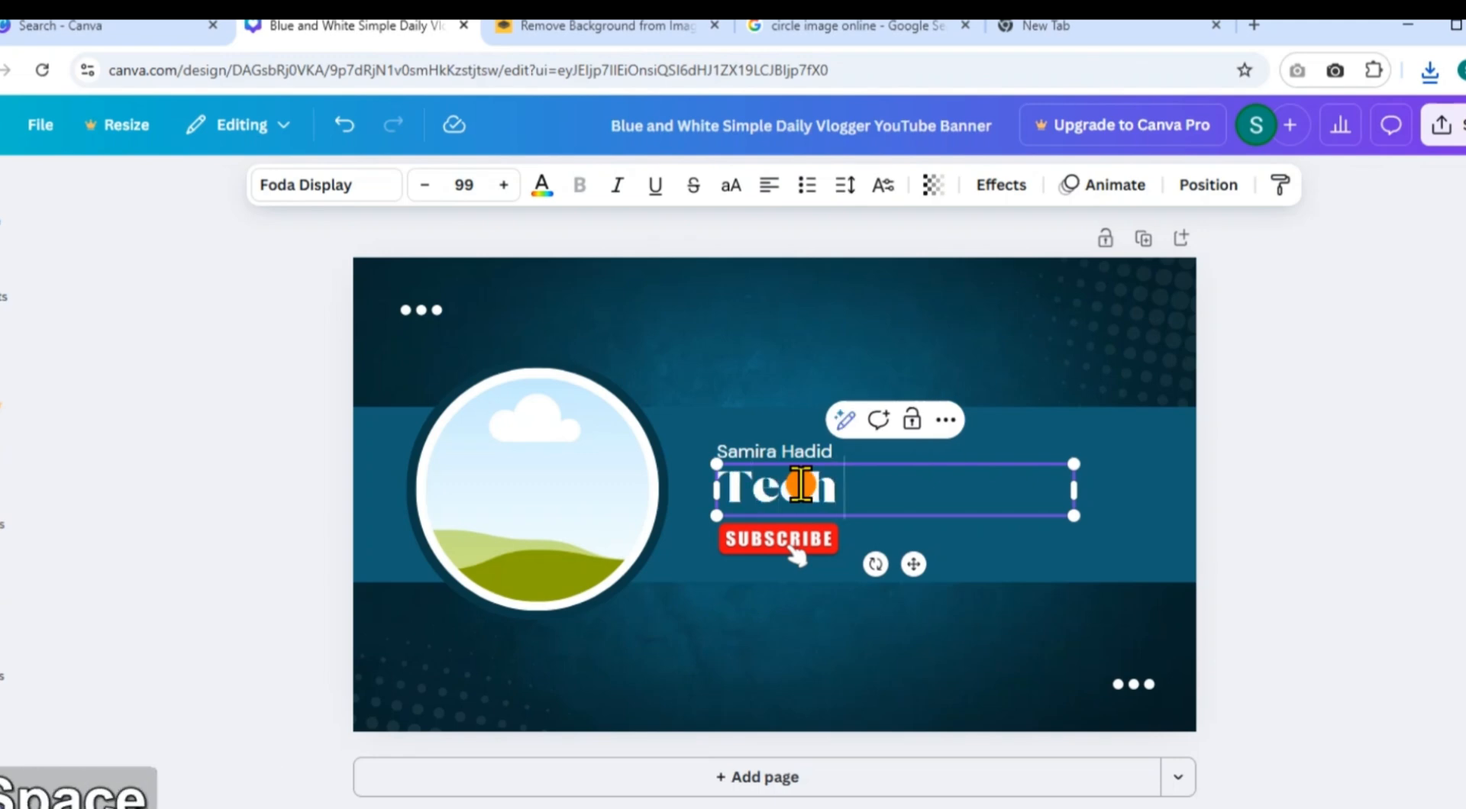
key("Caps_Lock")
type("F")
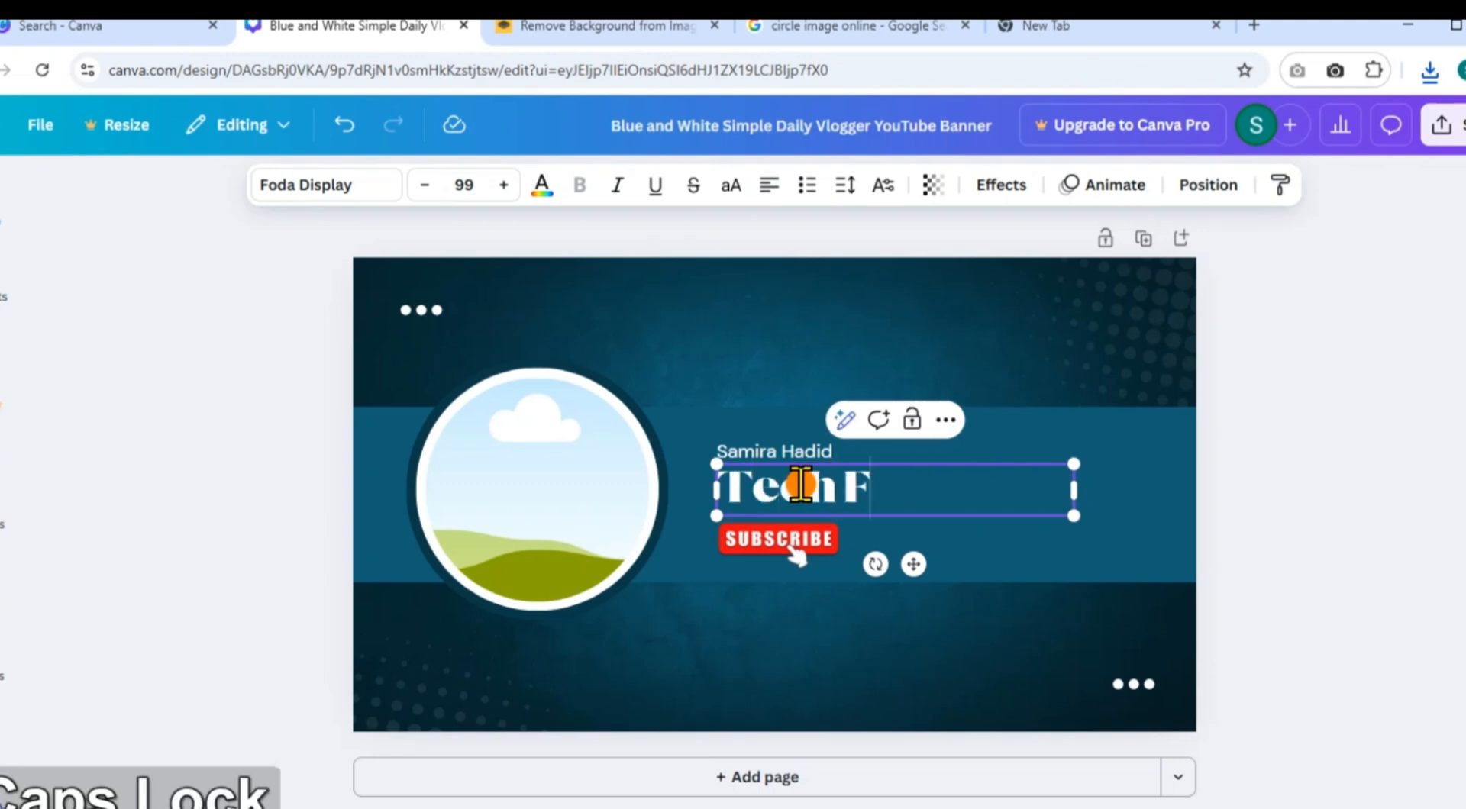
type("Iyer")
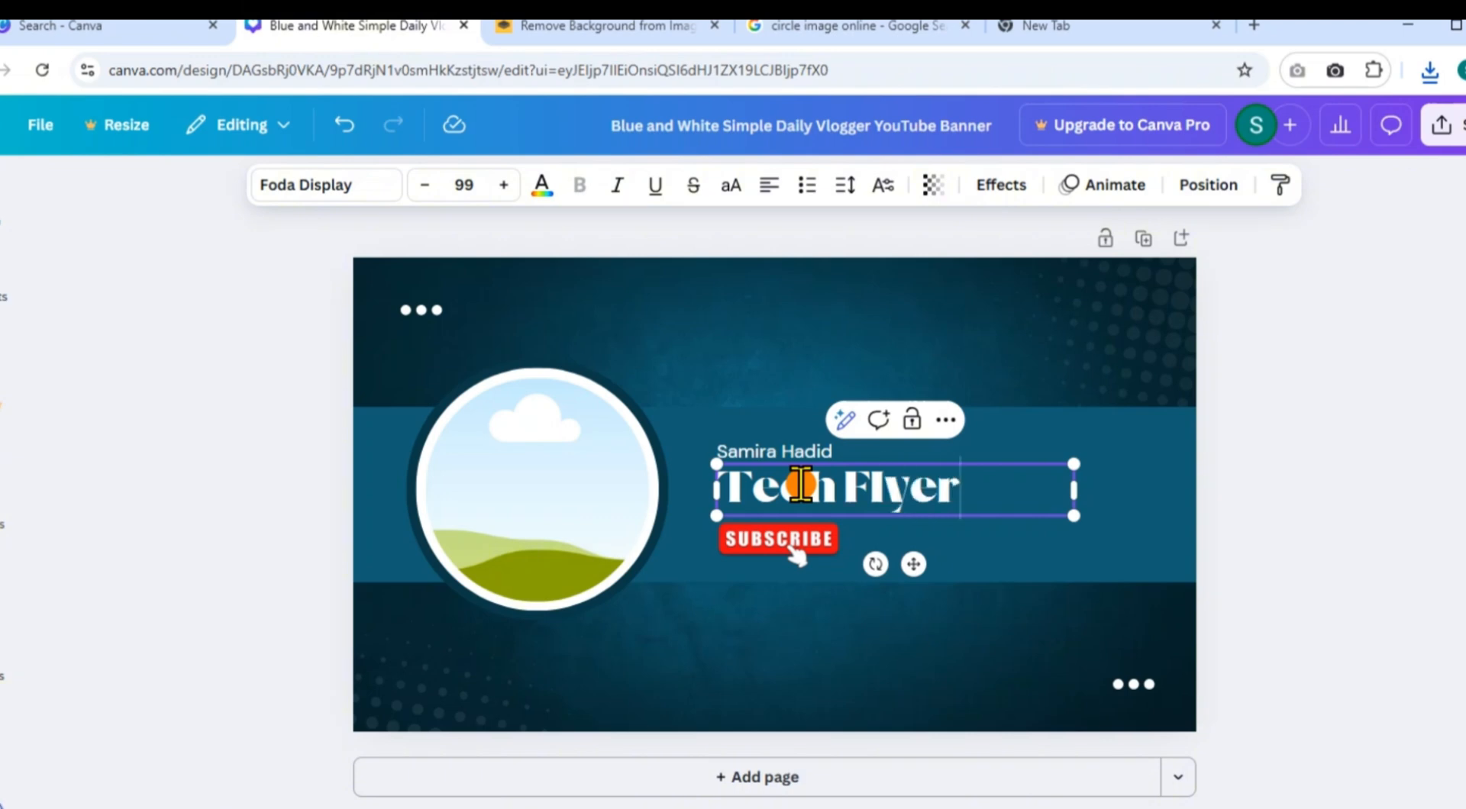
Delete the small person's name line above the Tech Flyer heading
double_click(772, 454)
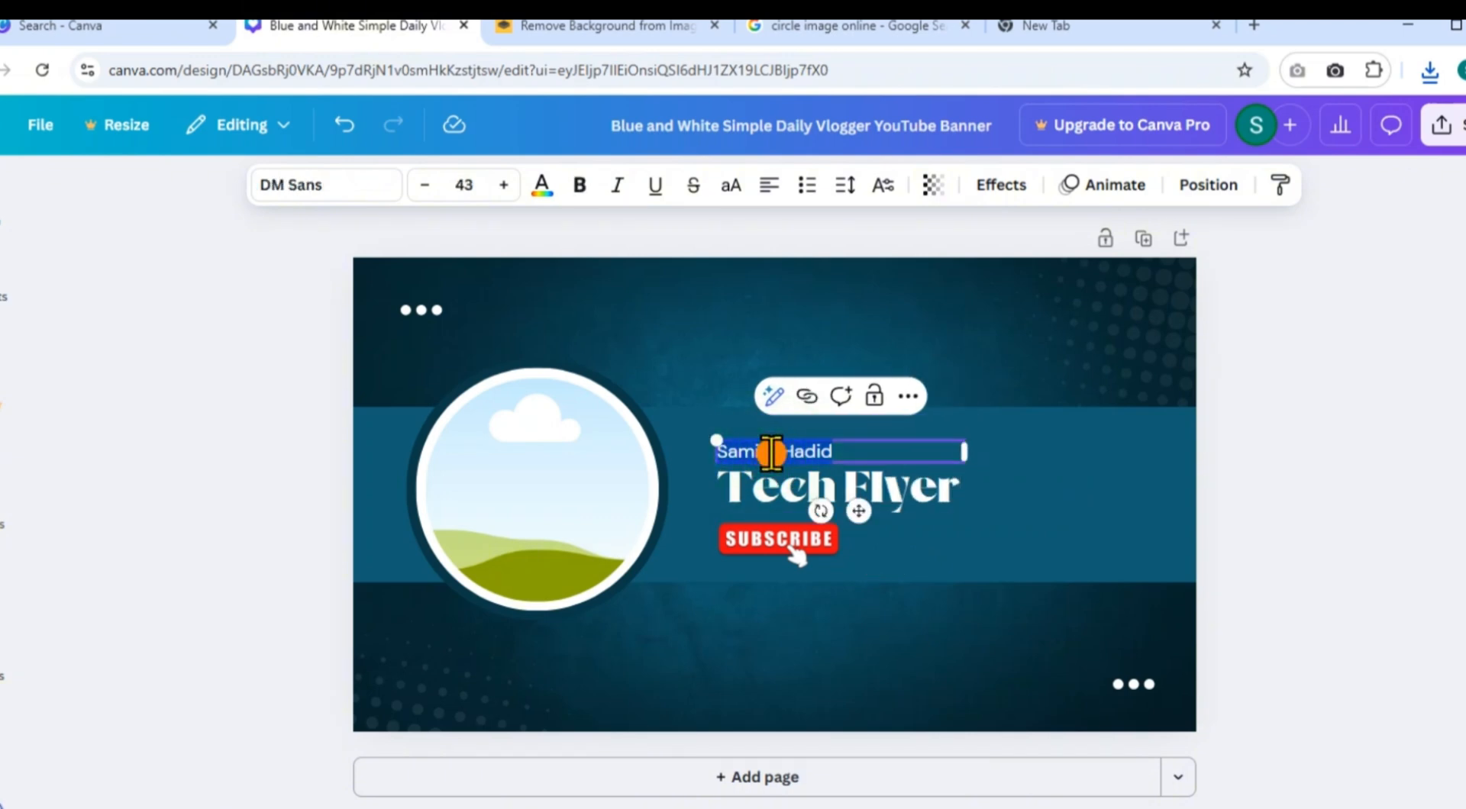
key("BackSpace")
left_click(710, 374)
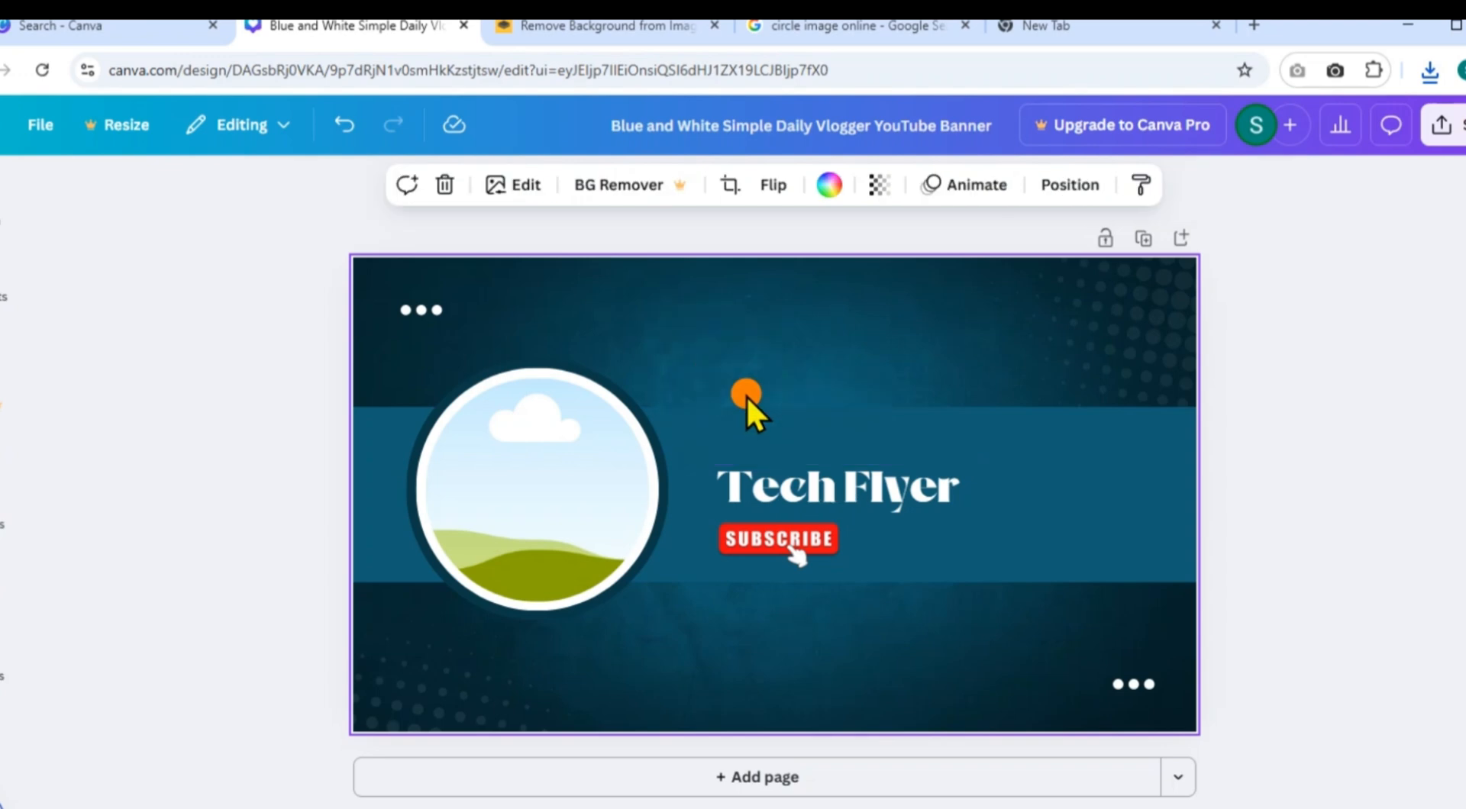
Enlarge the Tech Flyer heading to font size 146 and shift it slightly up and left, clear of the SUBSCRIBE badge
left_click(879, 506)
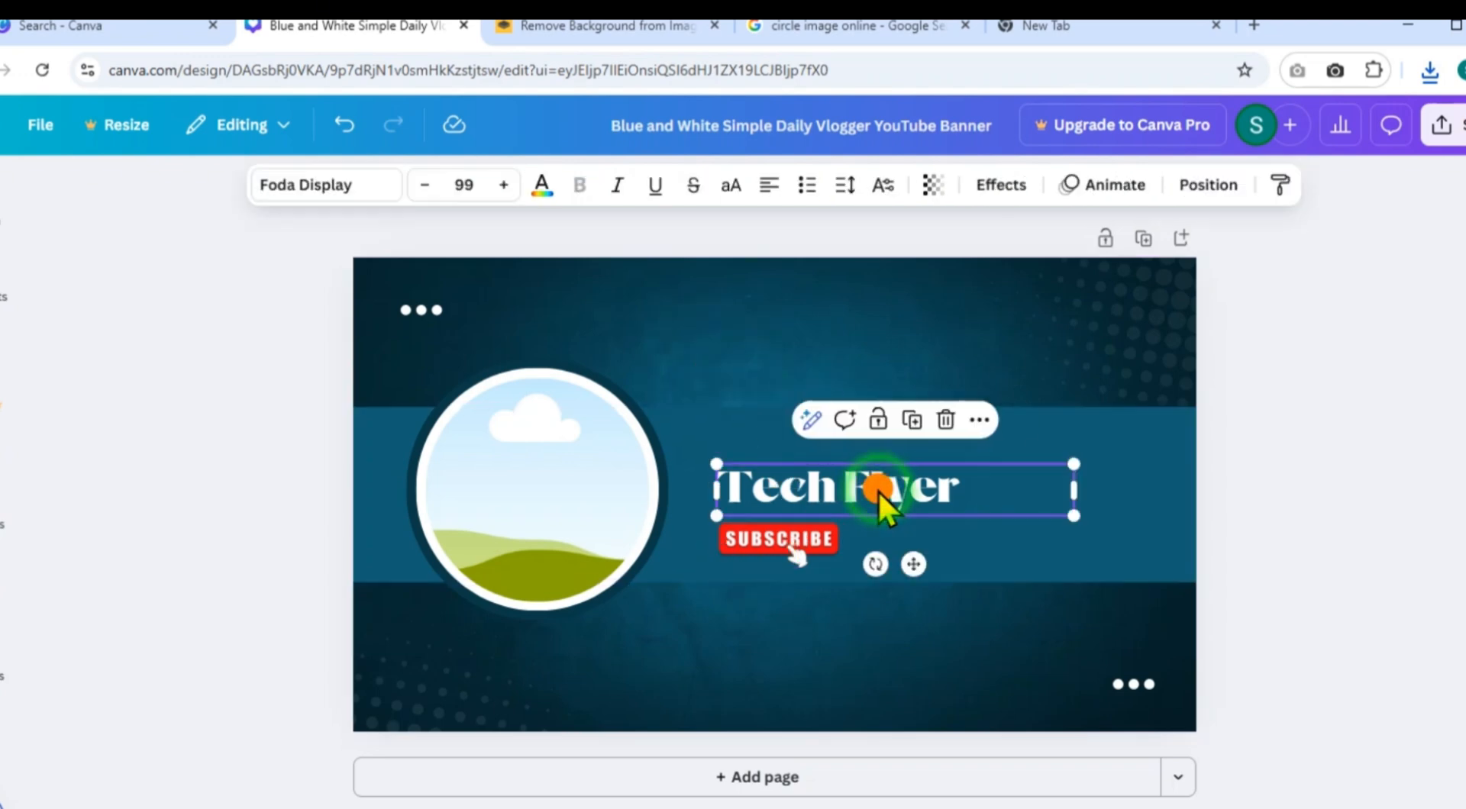
left_click_drag(1079, 520, 1158, 509)
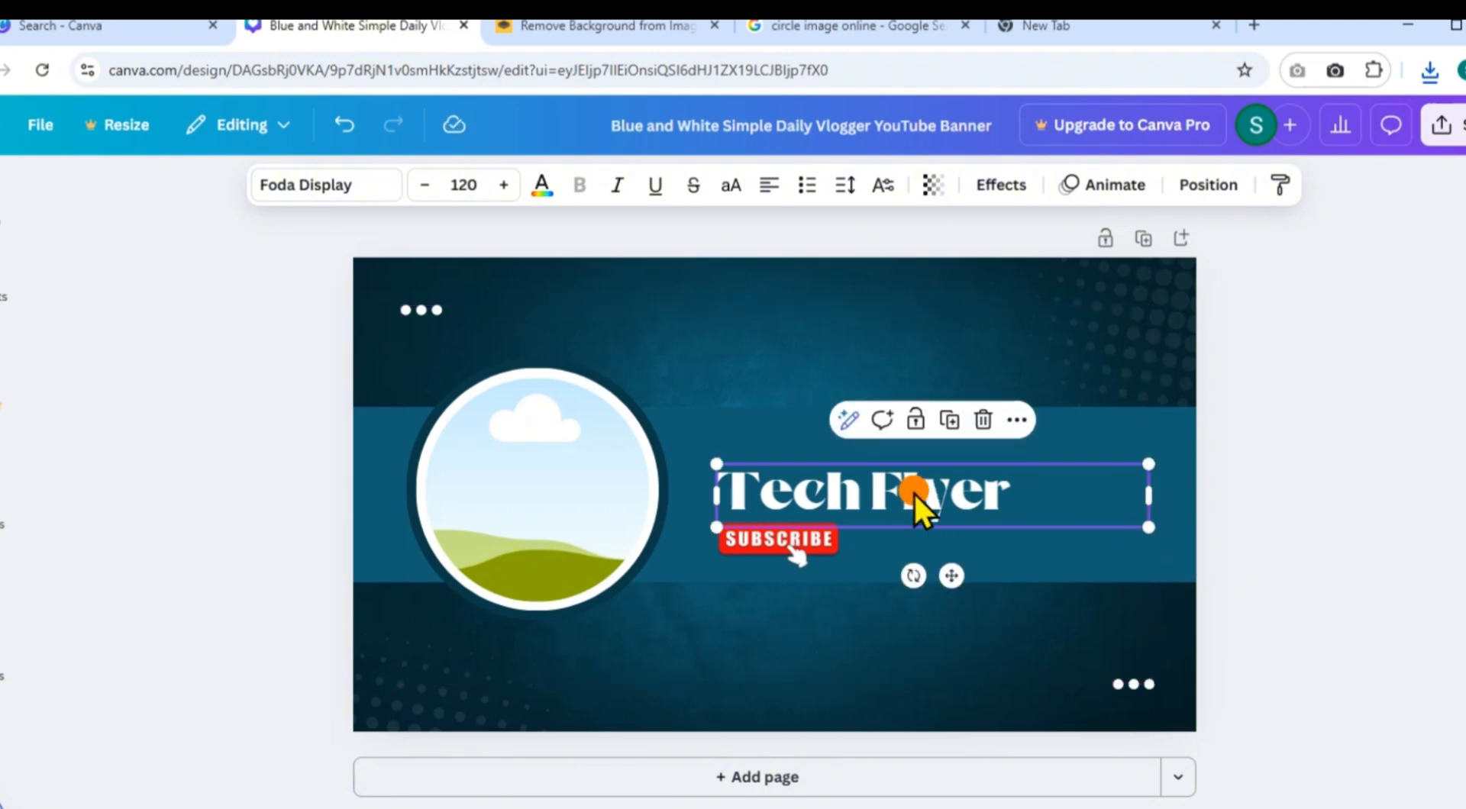
left_click_drag(953, 570, 939, 547)
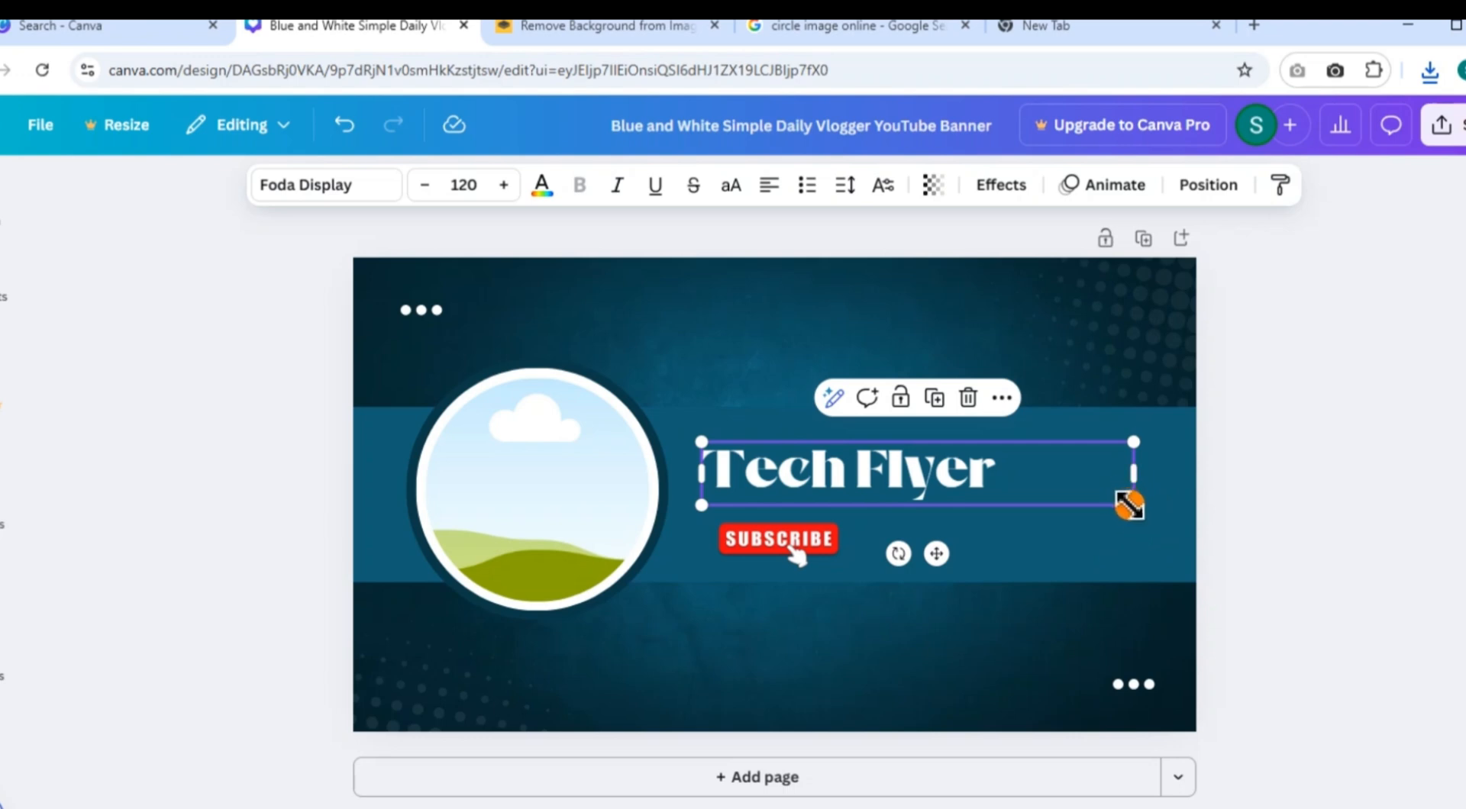
left_click_drag(1131, 504, 1227, 513)
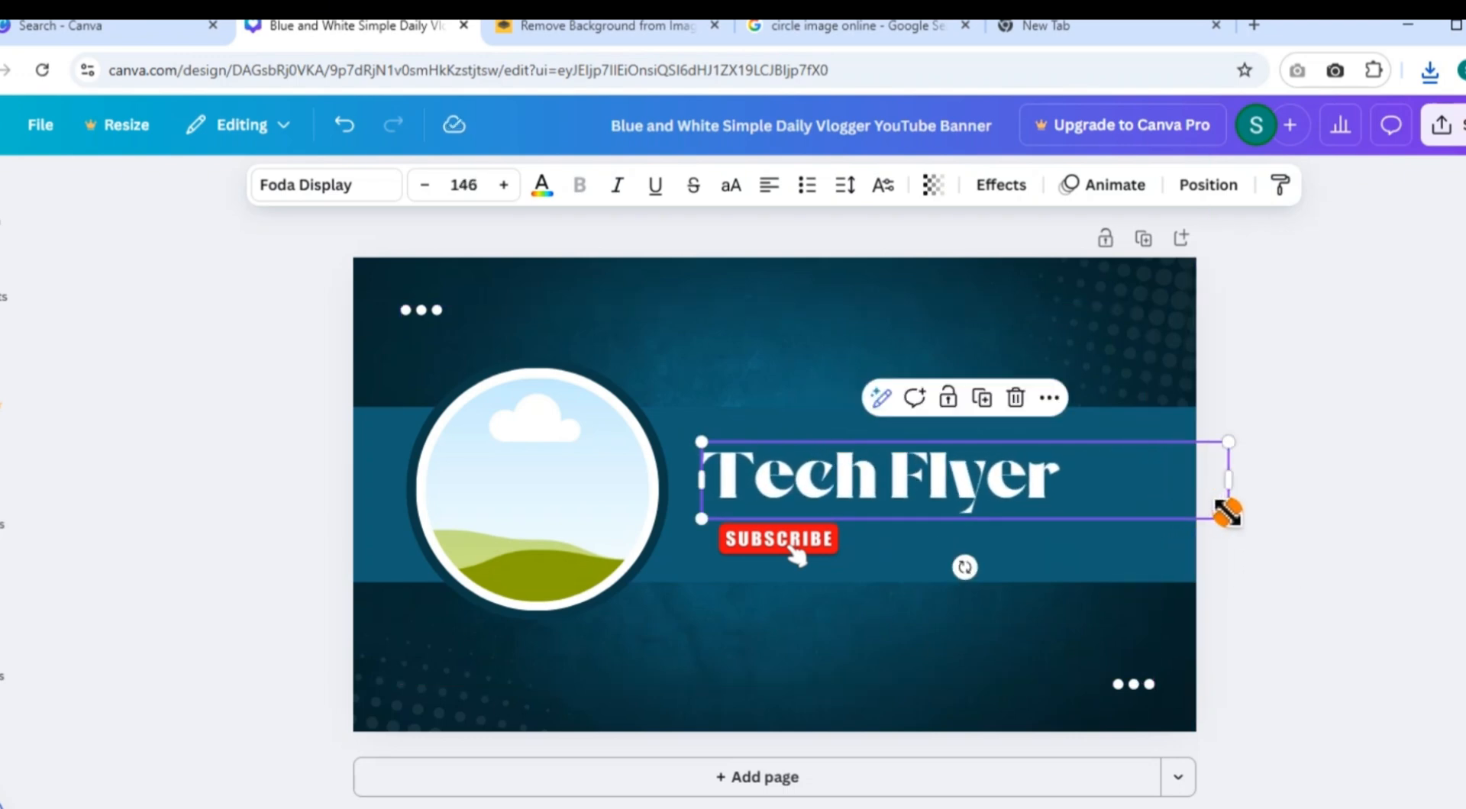
left_click(851, 620)
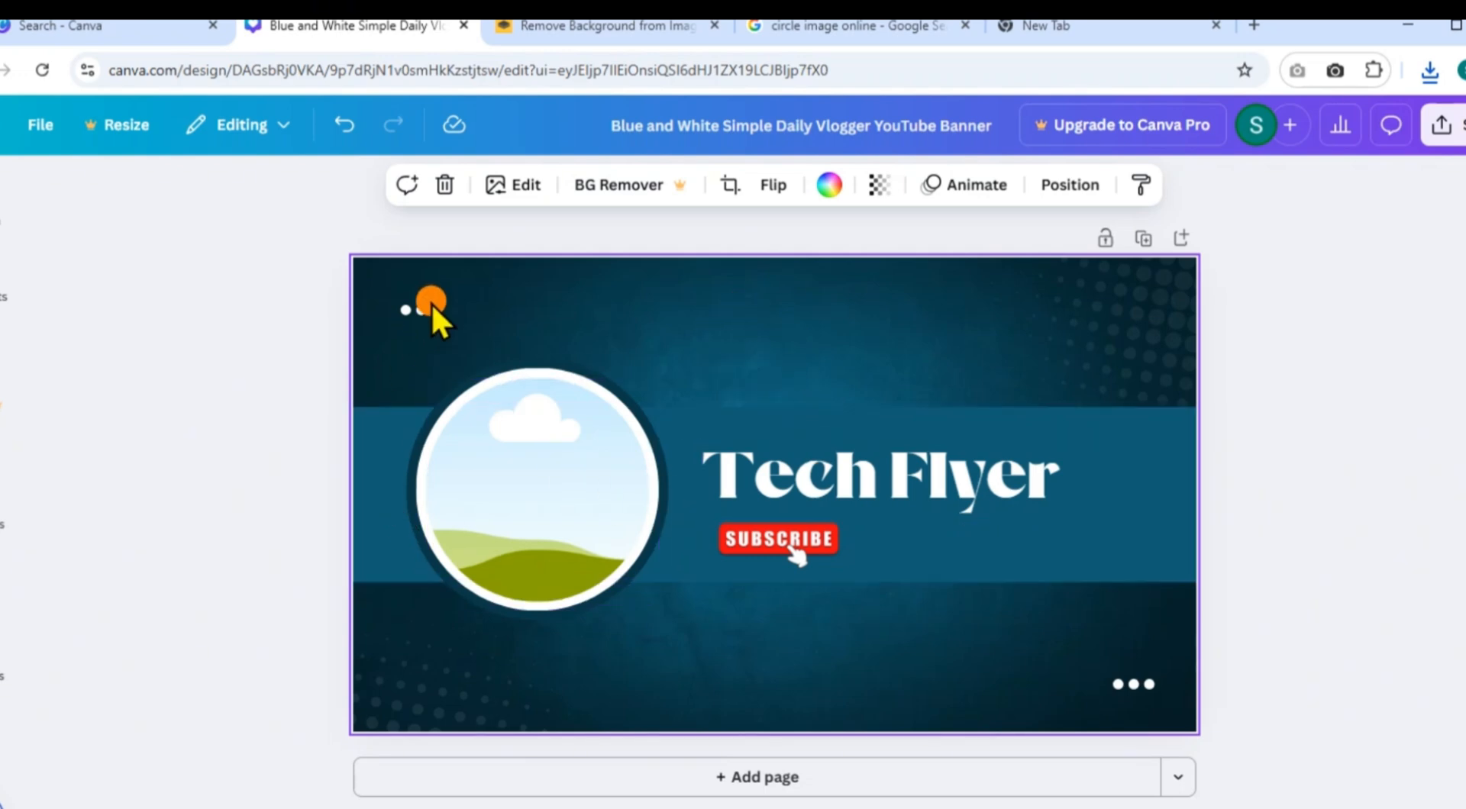
Switch to crop-circle.imageonline.co from the "circle image online" Google results and upload the teal-background portrait from the Downloads folder
left_click(826, 30)
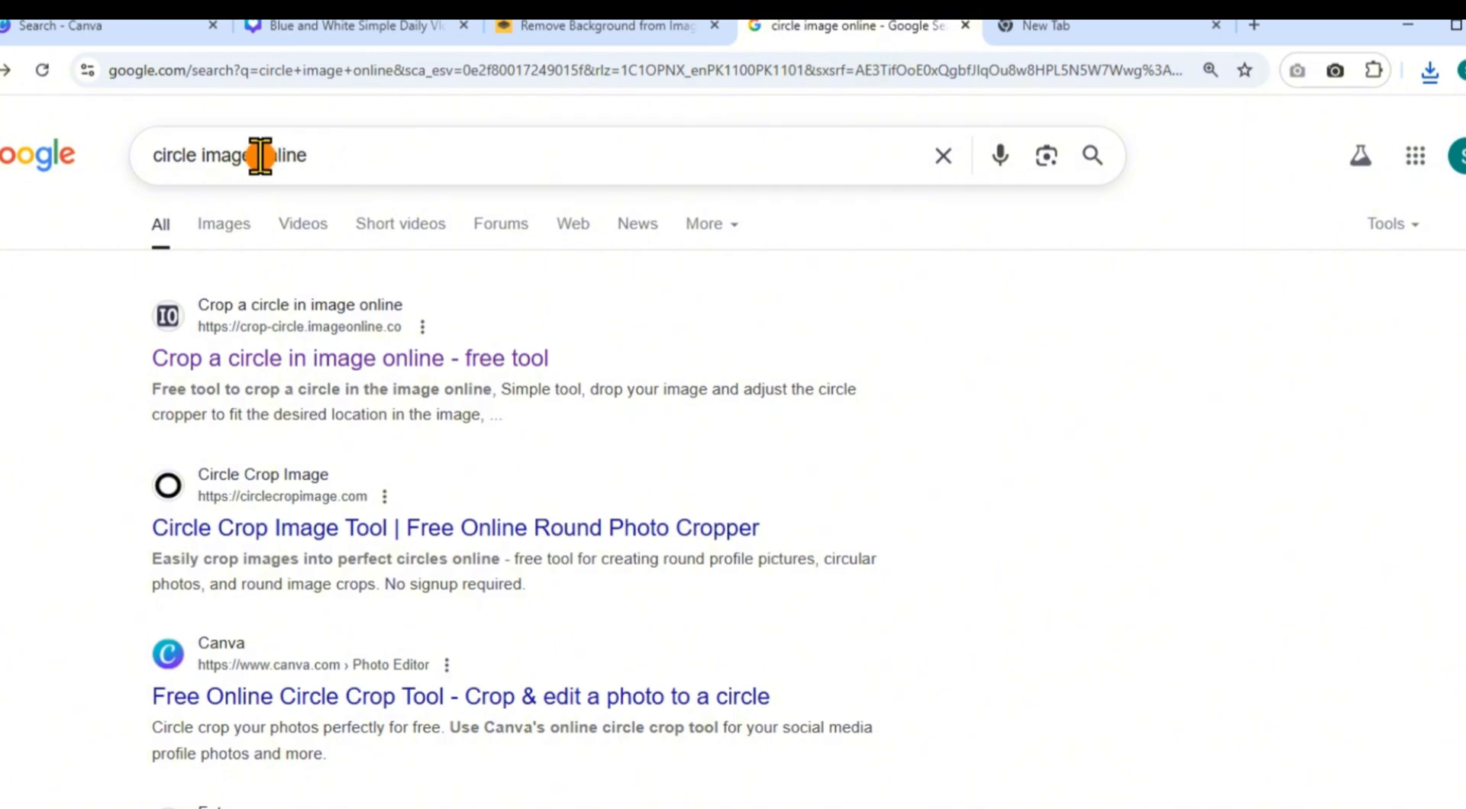
left_click(405, 360)
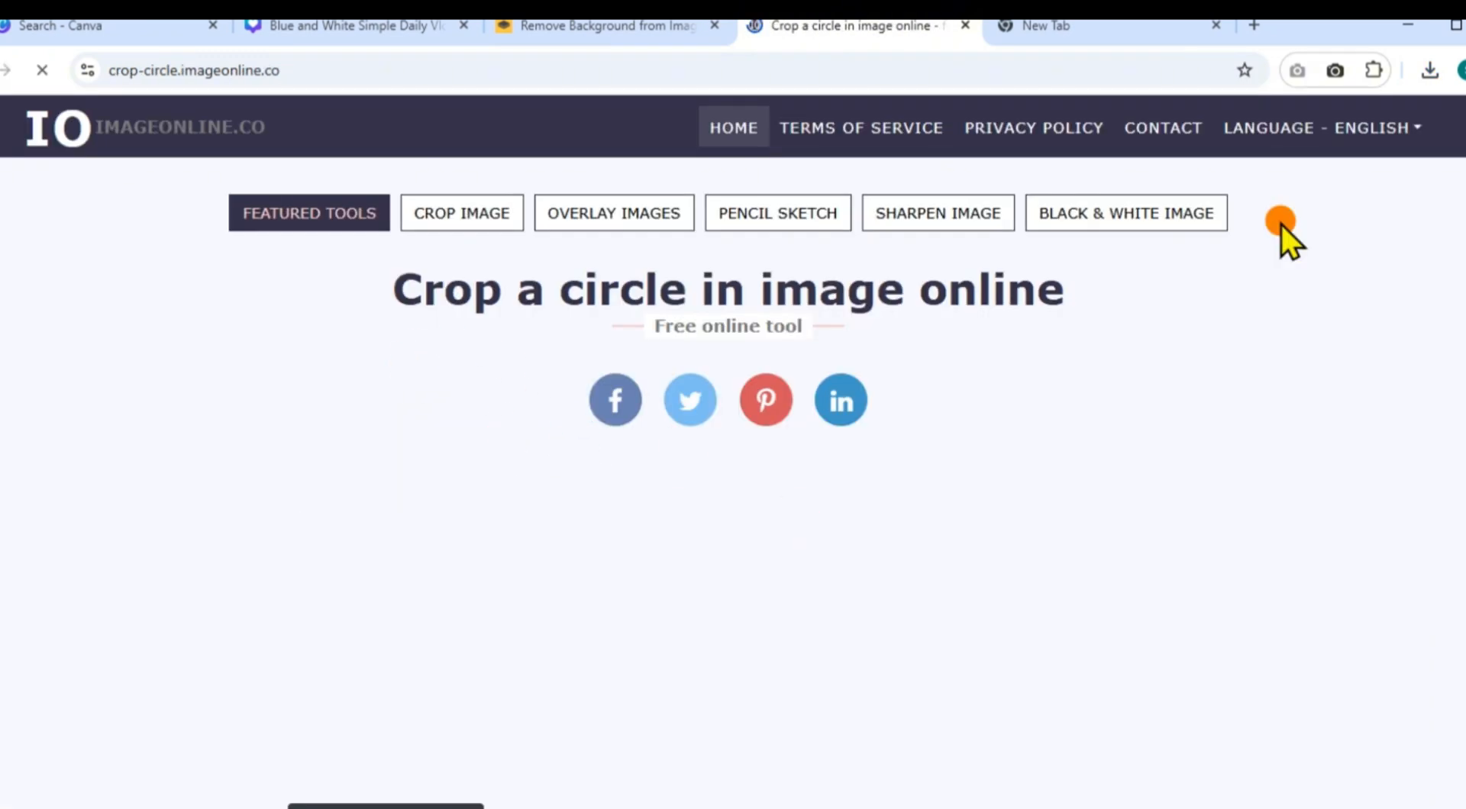
scroll(400, 333, "down", 6)
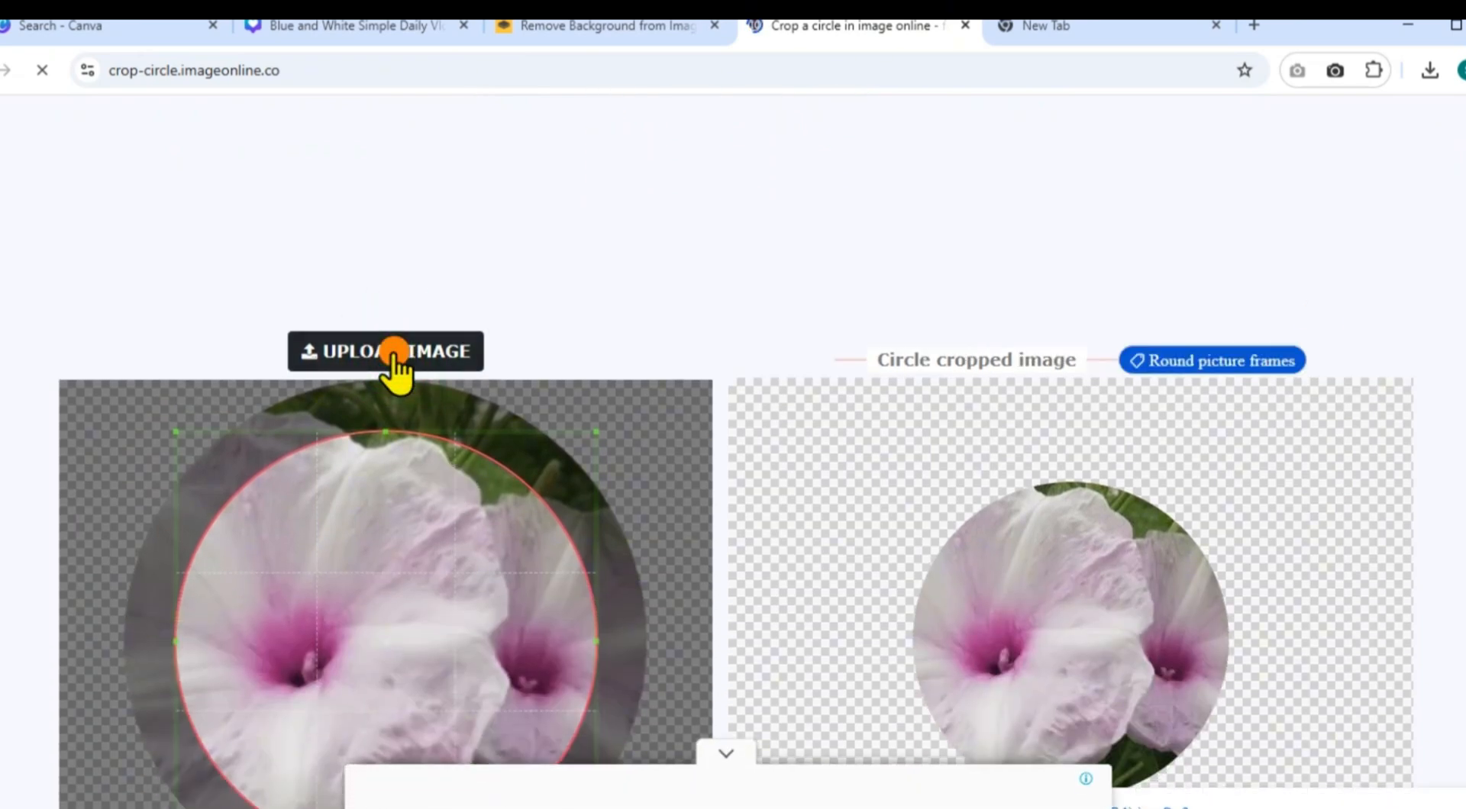
left_click(425, 354)
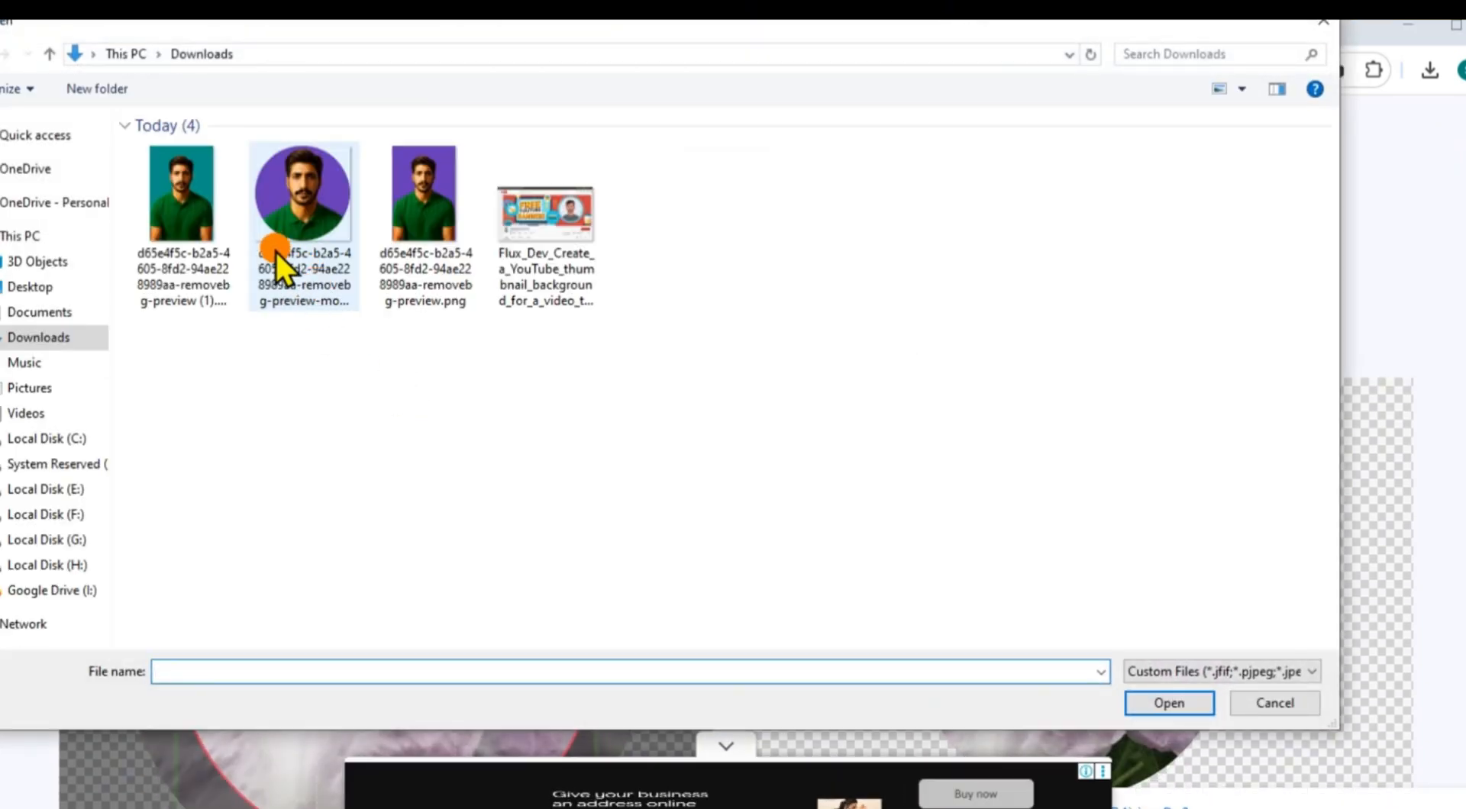
double_click(197, 223)
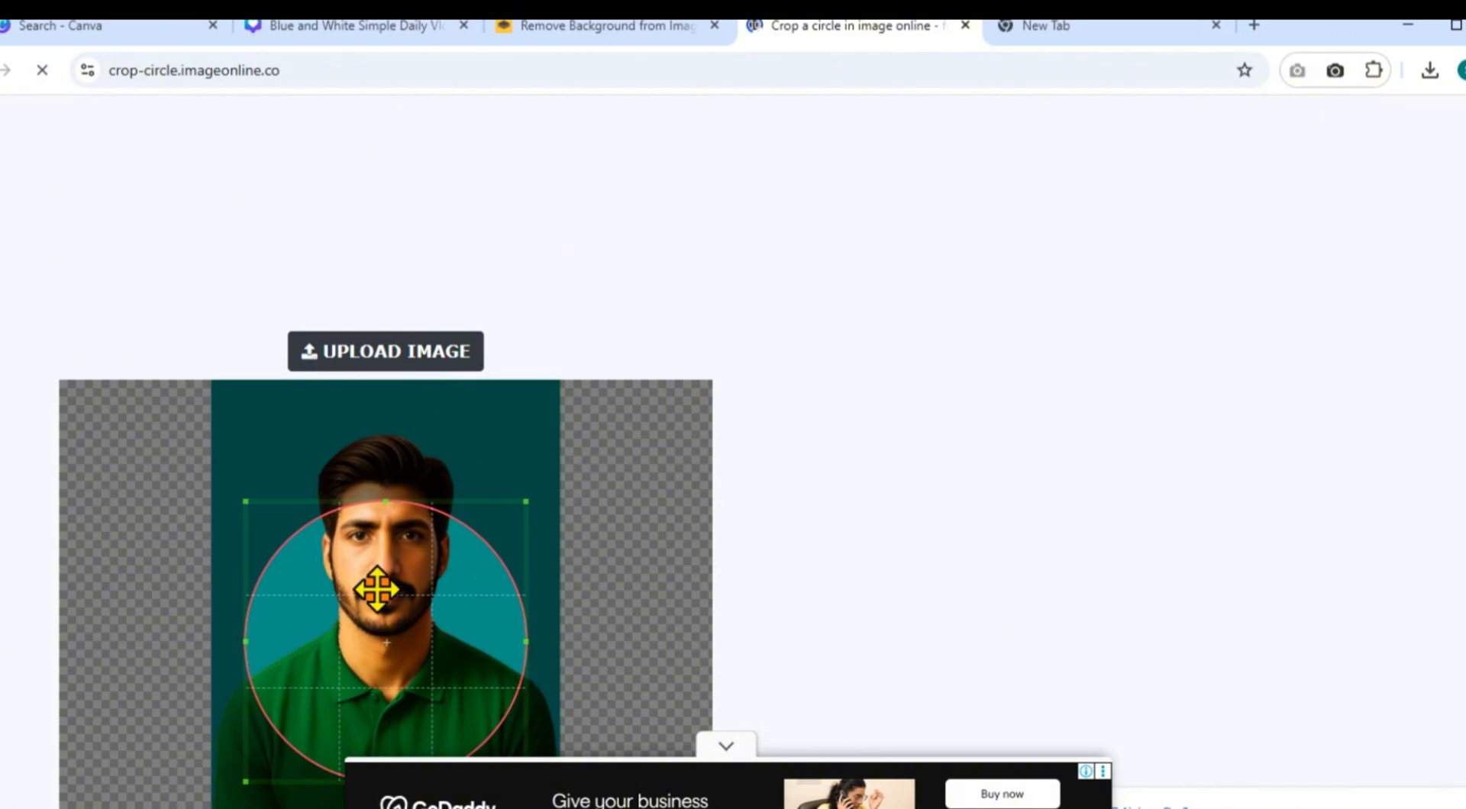
Crop the teal portrait to a slightly enlarged circle framing the head and shoulders, and download the circular image
left_click_drag(373, 616, 367, 556)
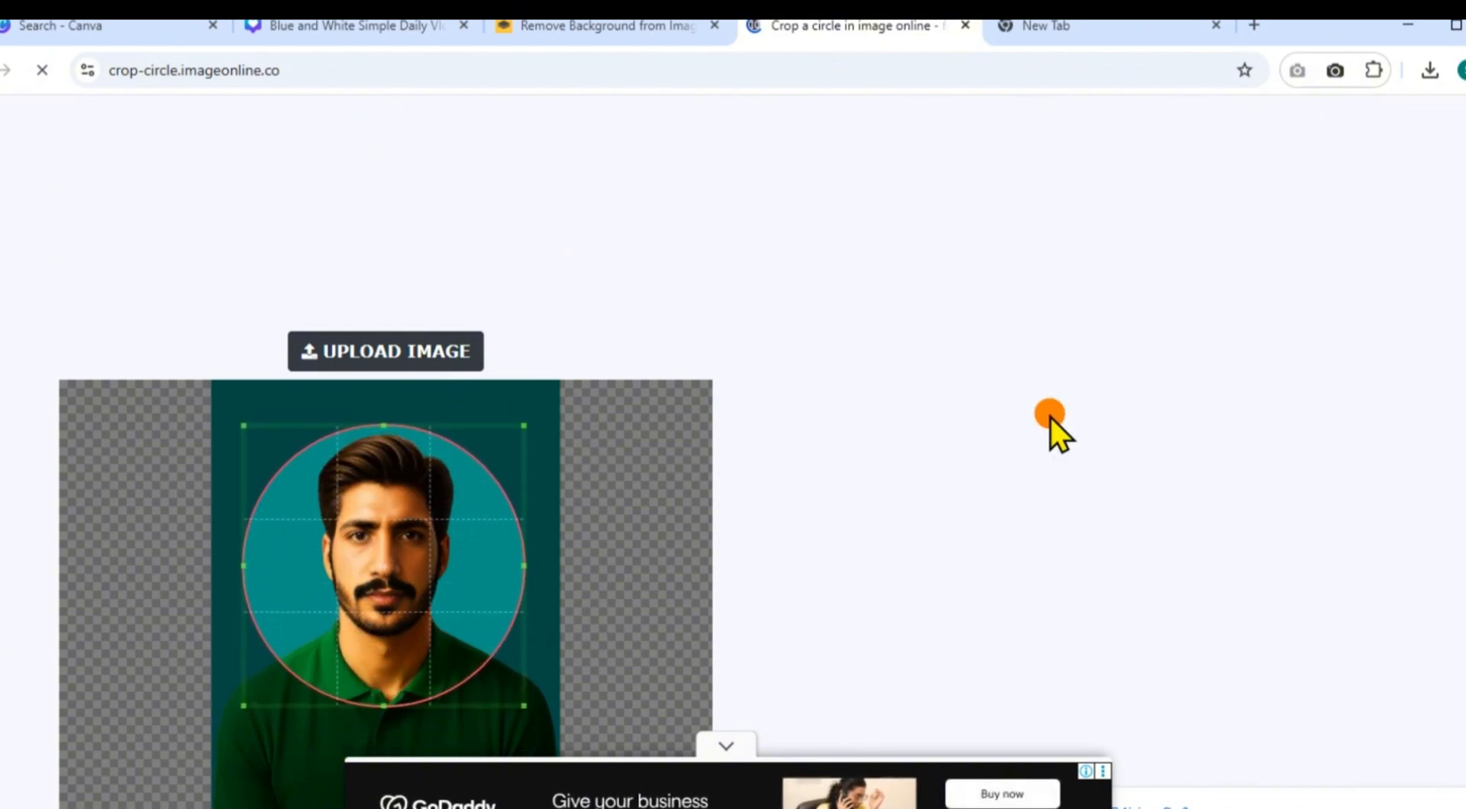
scroll(733, 458, "down", 3)
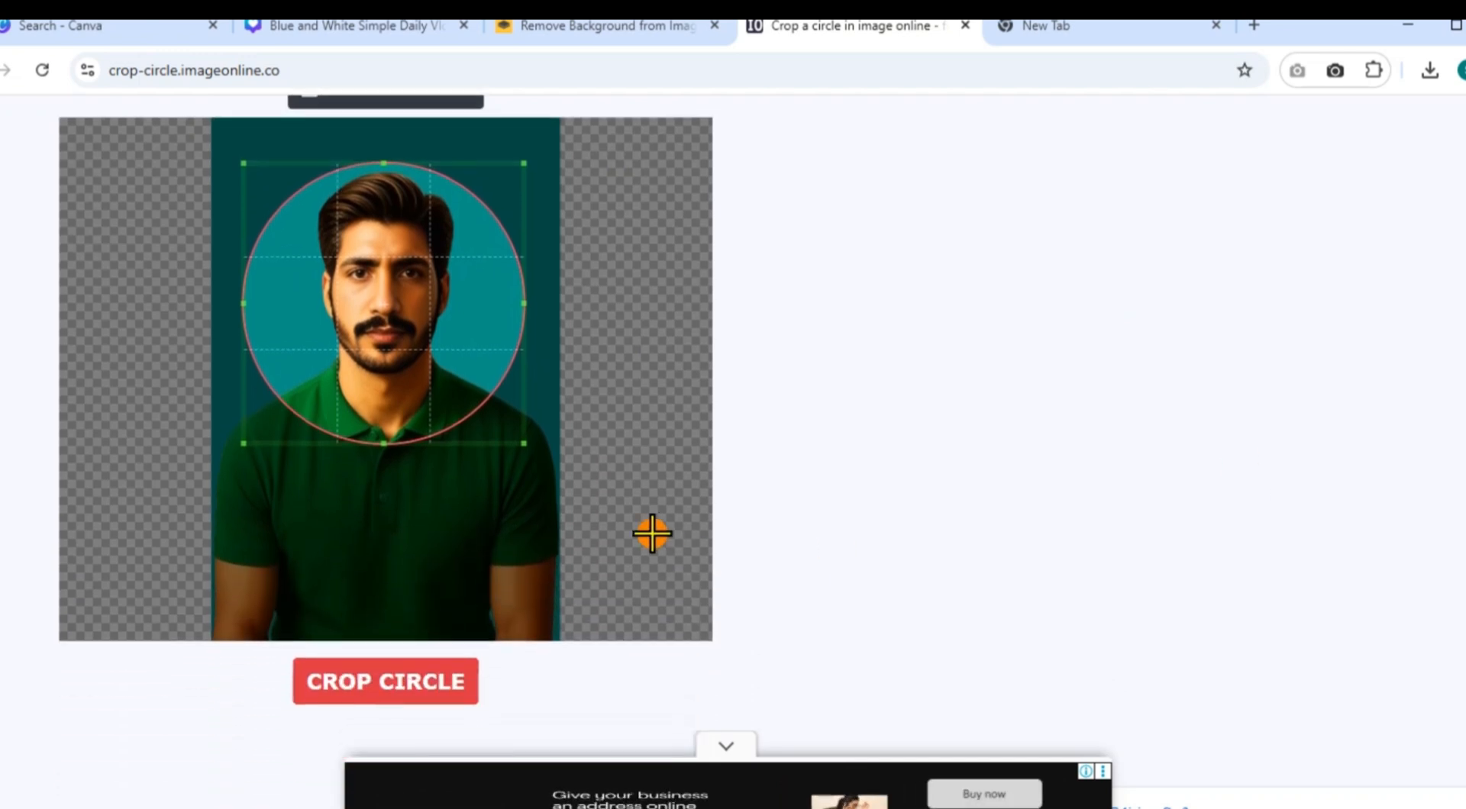
left_click_drag(529, 452, 549, 468)
left_click_drag(463, 424, 448, 419)
left_click(404, 702)
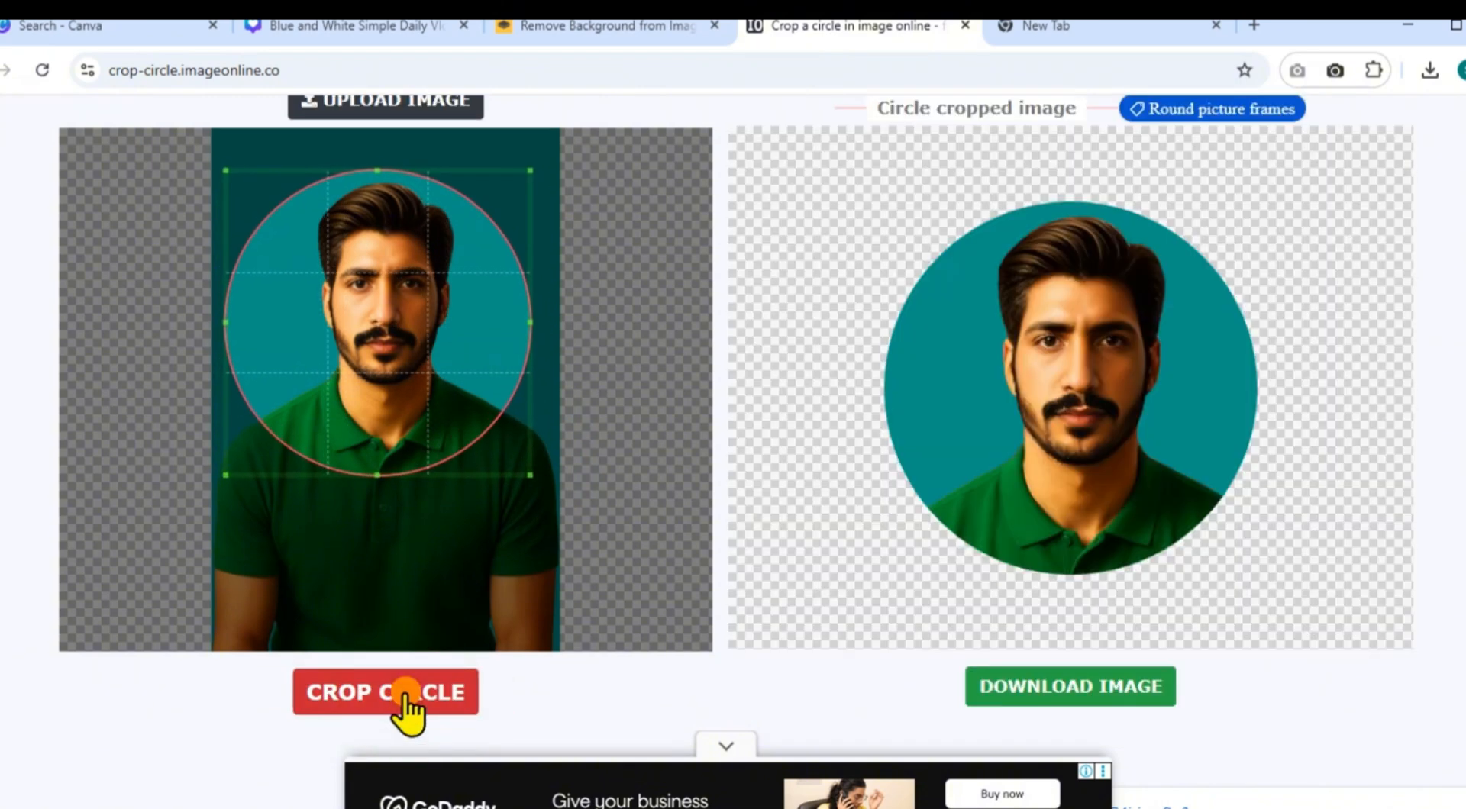
left_click(1090, 691)
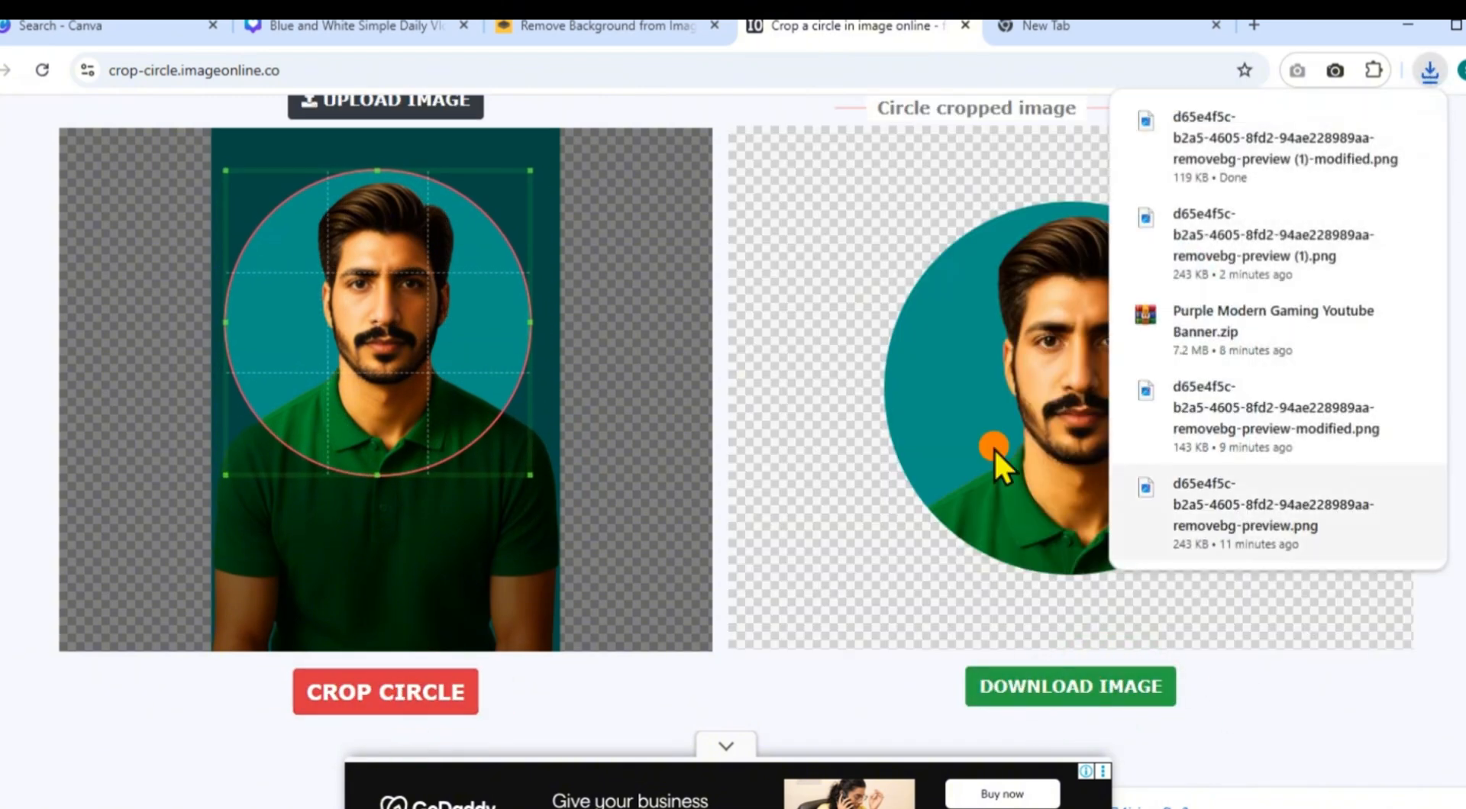
Switch to the Canva banner and place the uploaded circular purple-background portrait into the round photo frame
left_click(319, 34)
left_click(19, 386)
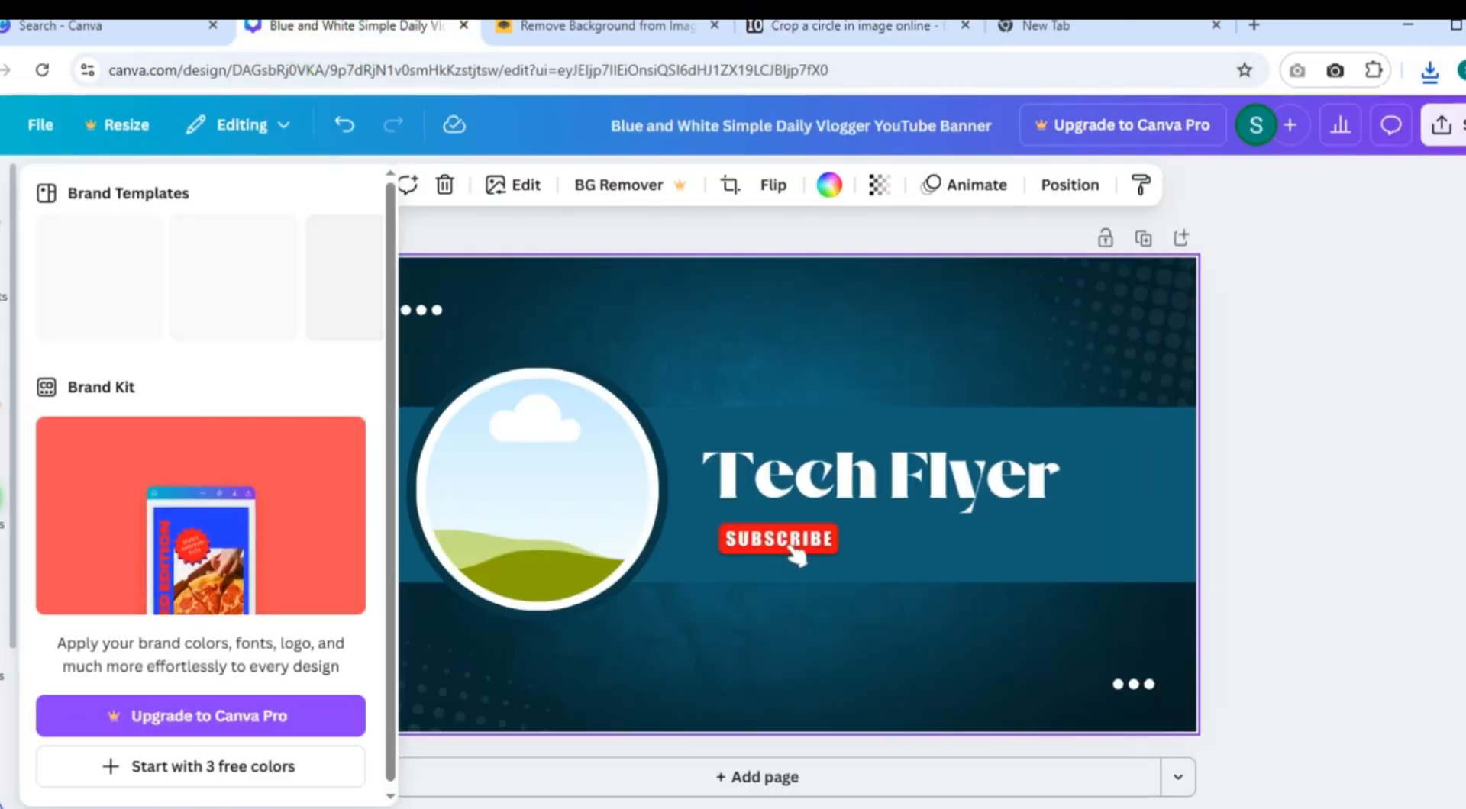
left_click(2, 507)
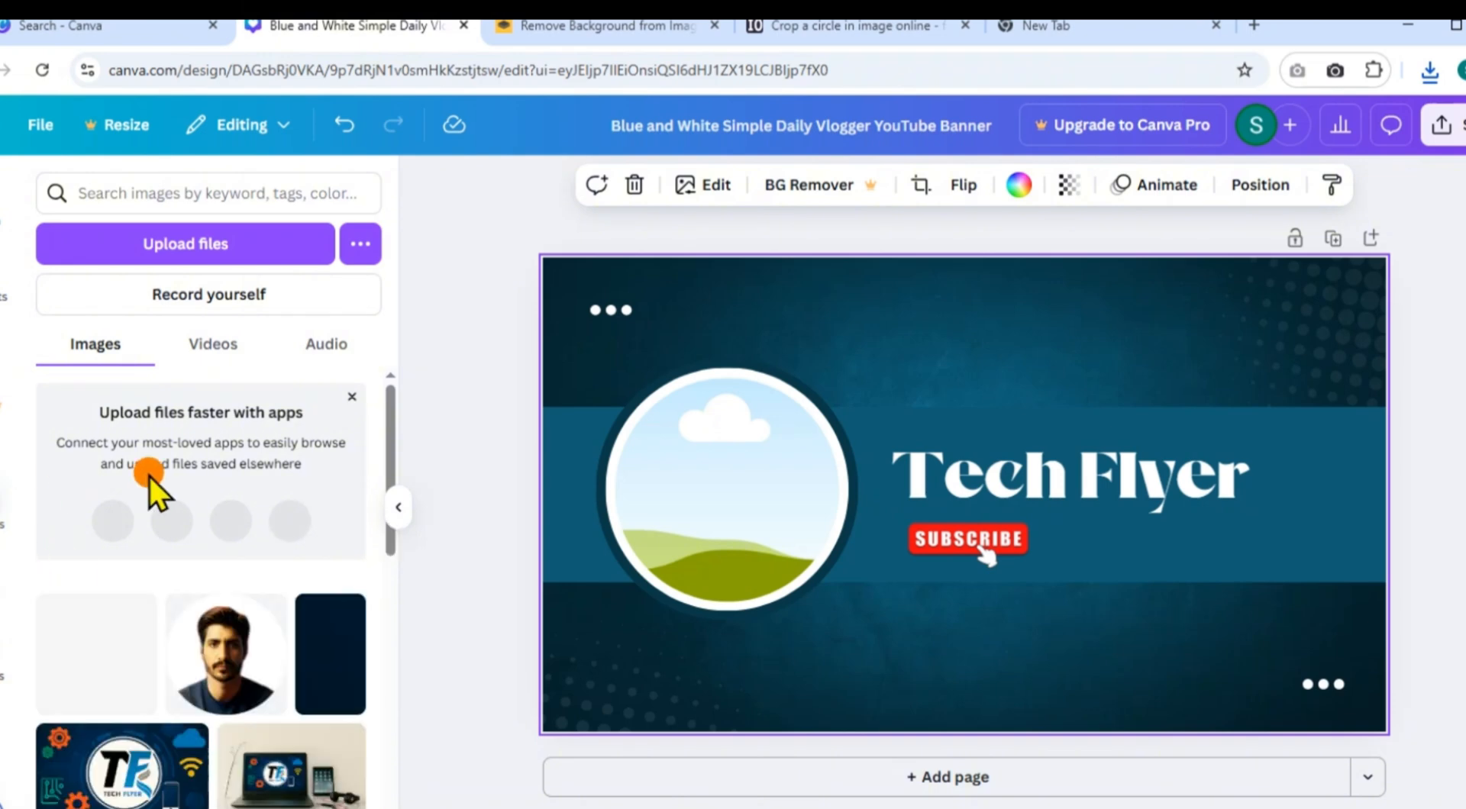
left_click(82, 639)
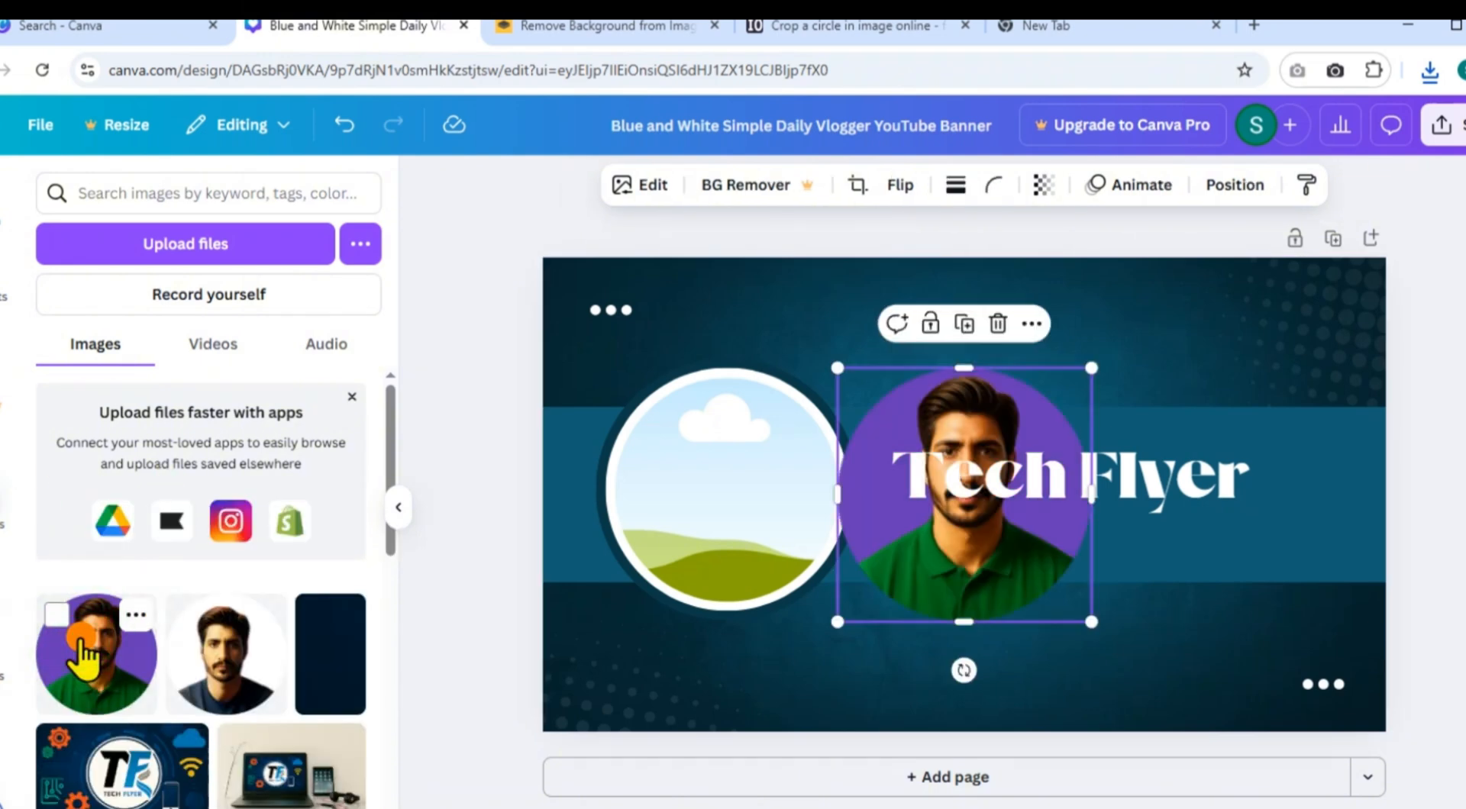
left_click_drag(985, 548, 760, 537)
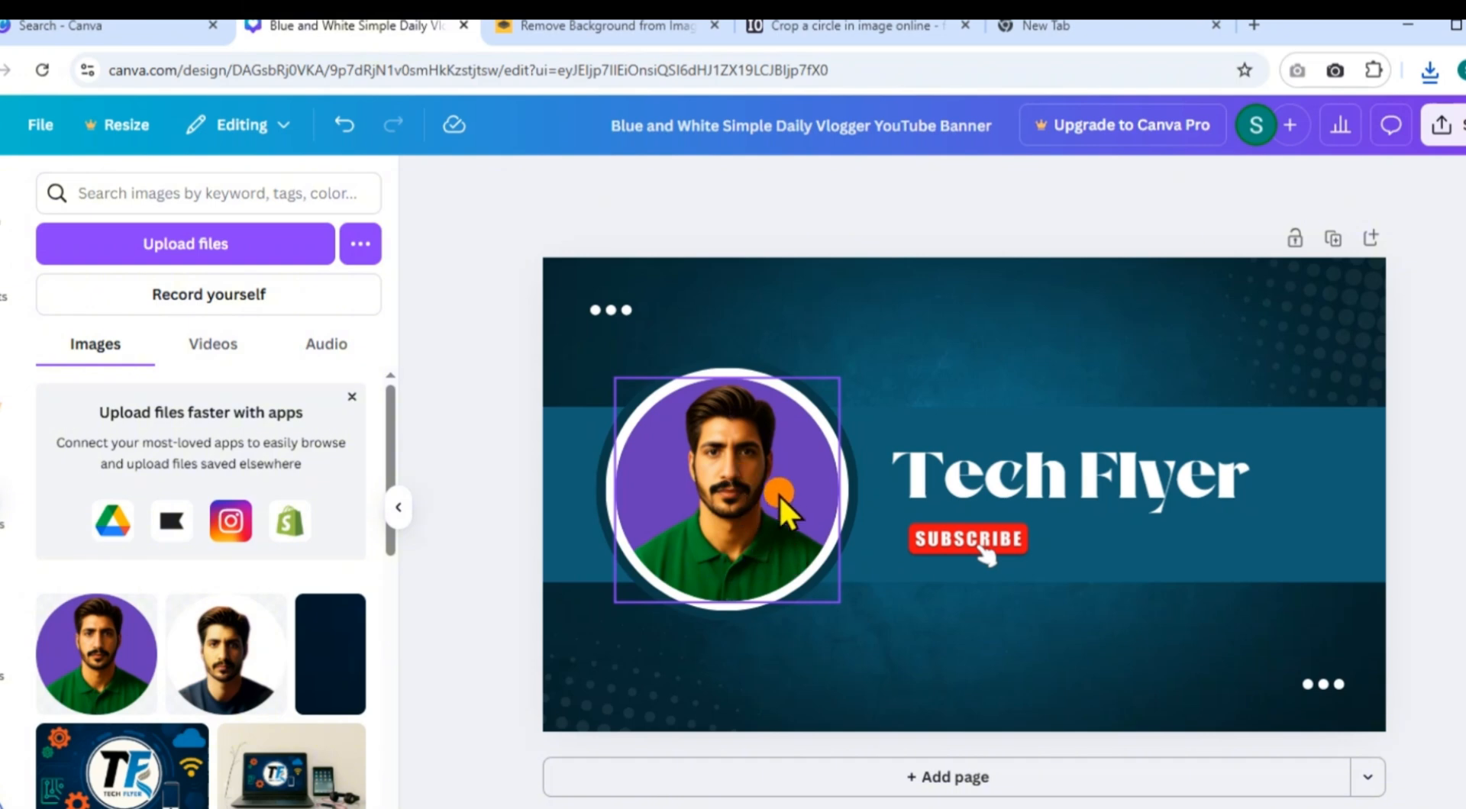
Stretch the framed portrait outward on all four sides so it covers the white ring around it
left_click_drag(757, 498, 849, 492)
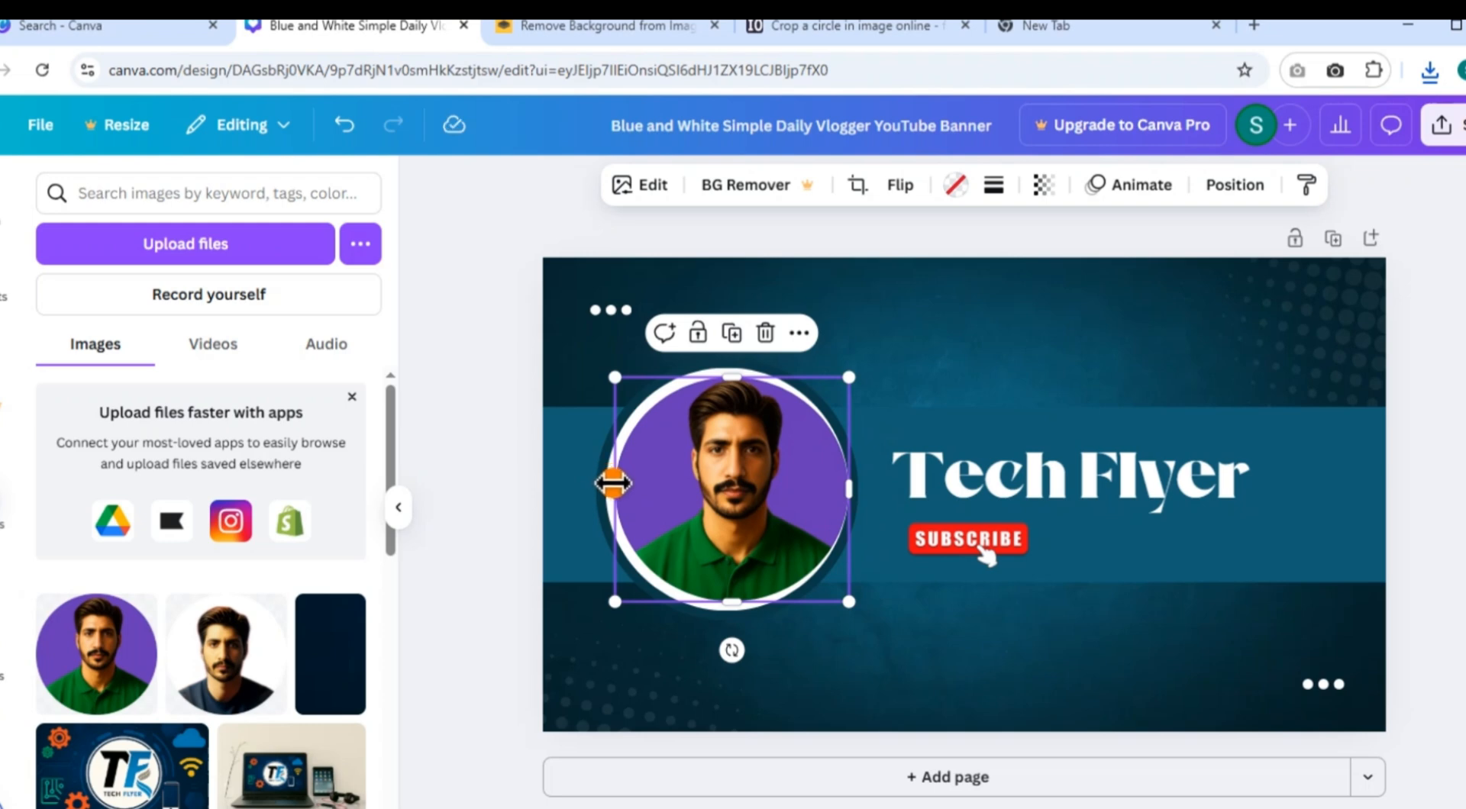
left_click_drag(613, 483, 604, 483)
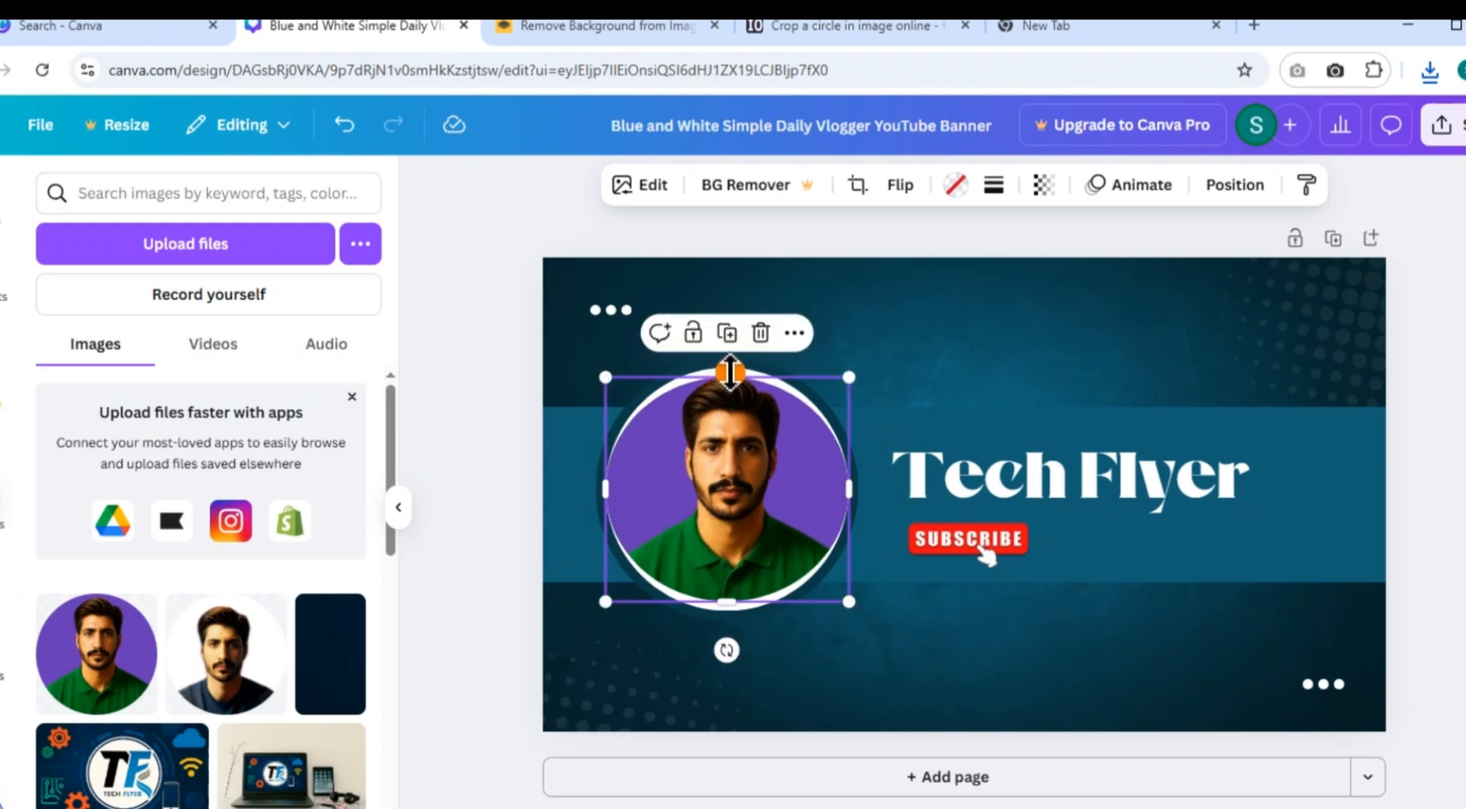
left_click_drag(730, 372, 729, 364)
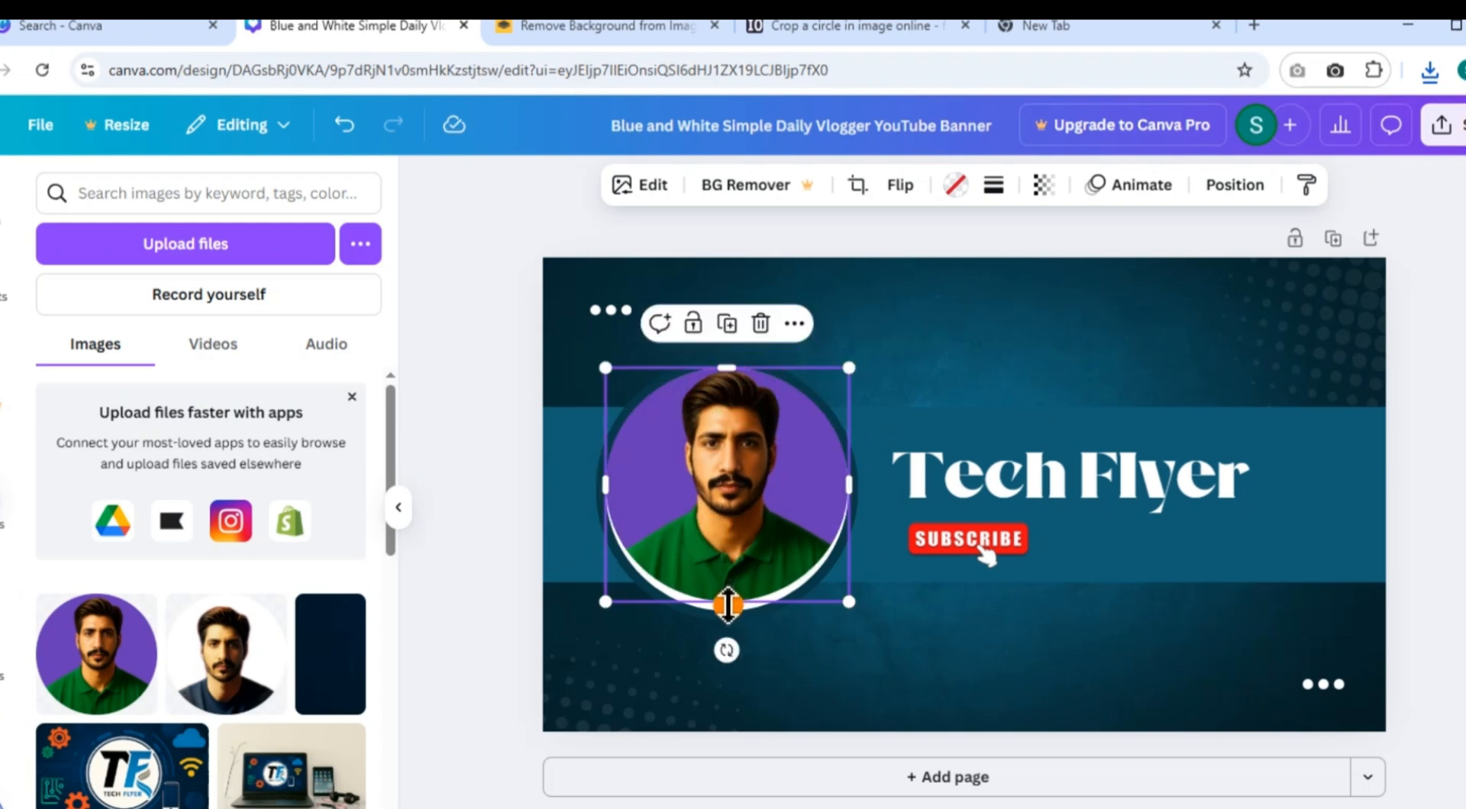
left_click_drag(727, 604, 728, 611)
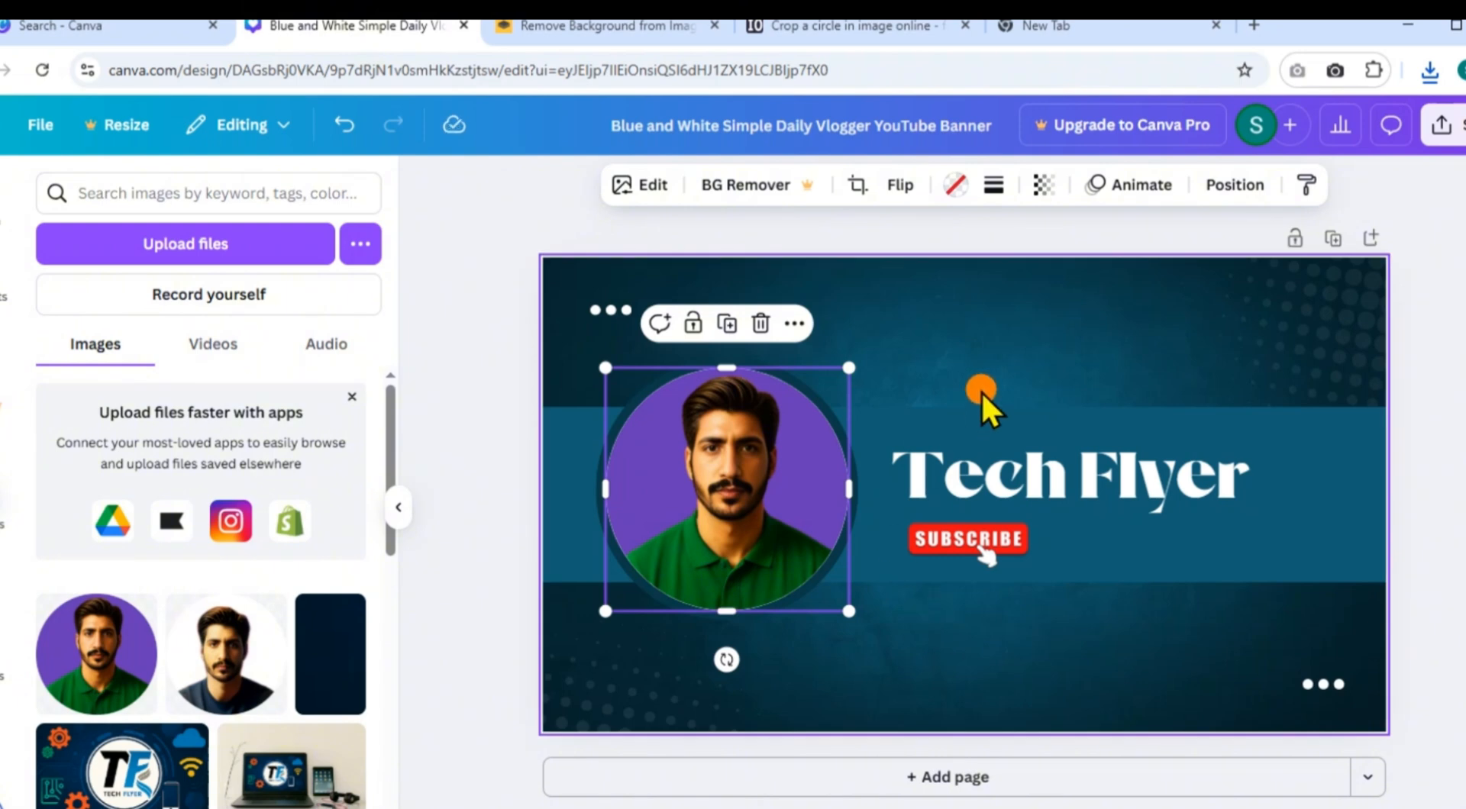
left_click(1056, 337)
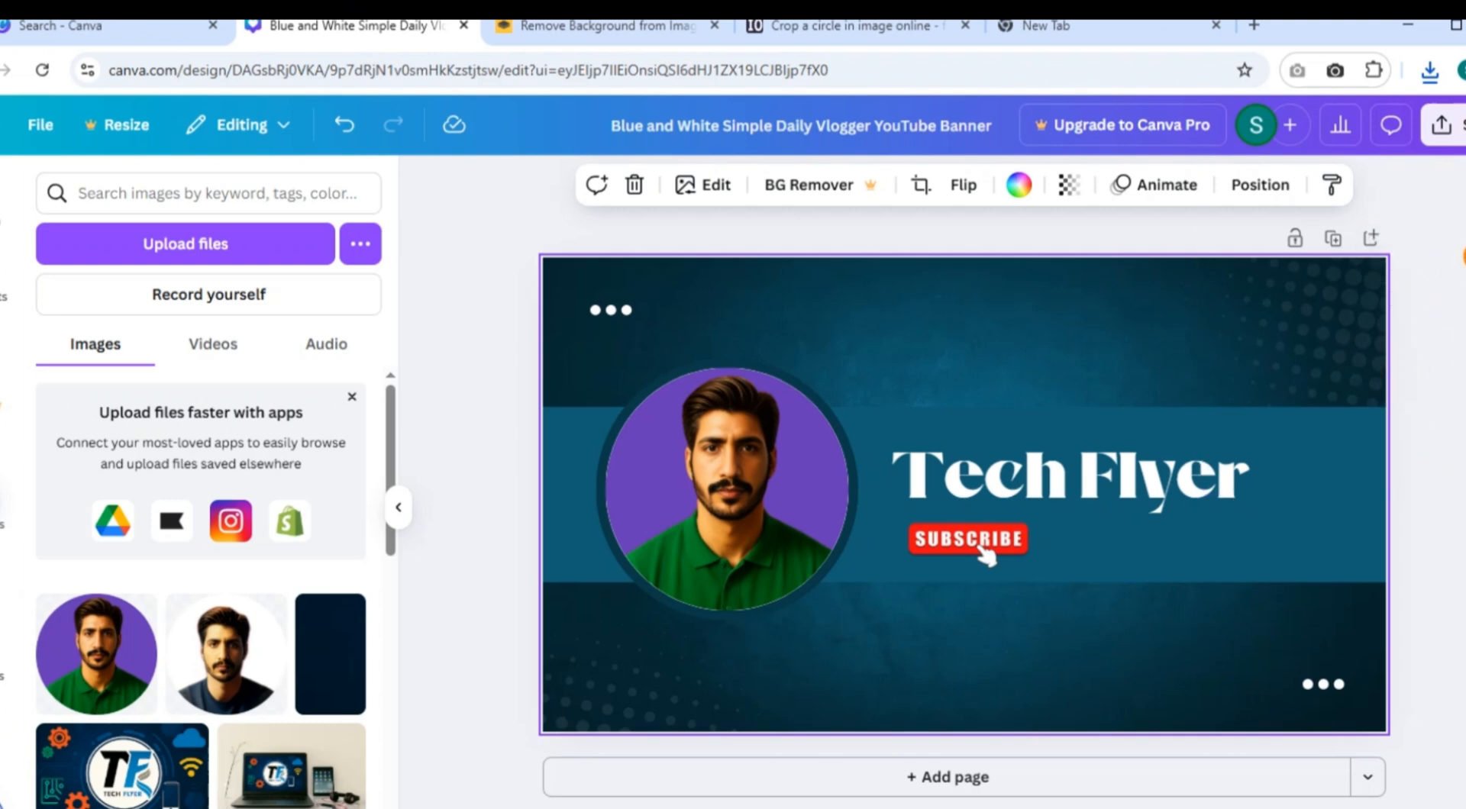
Duplicate the finished banner page and go back to page 1
left_click(1332, 243)
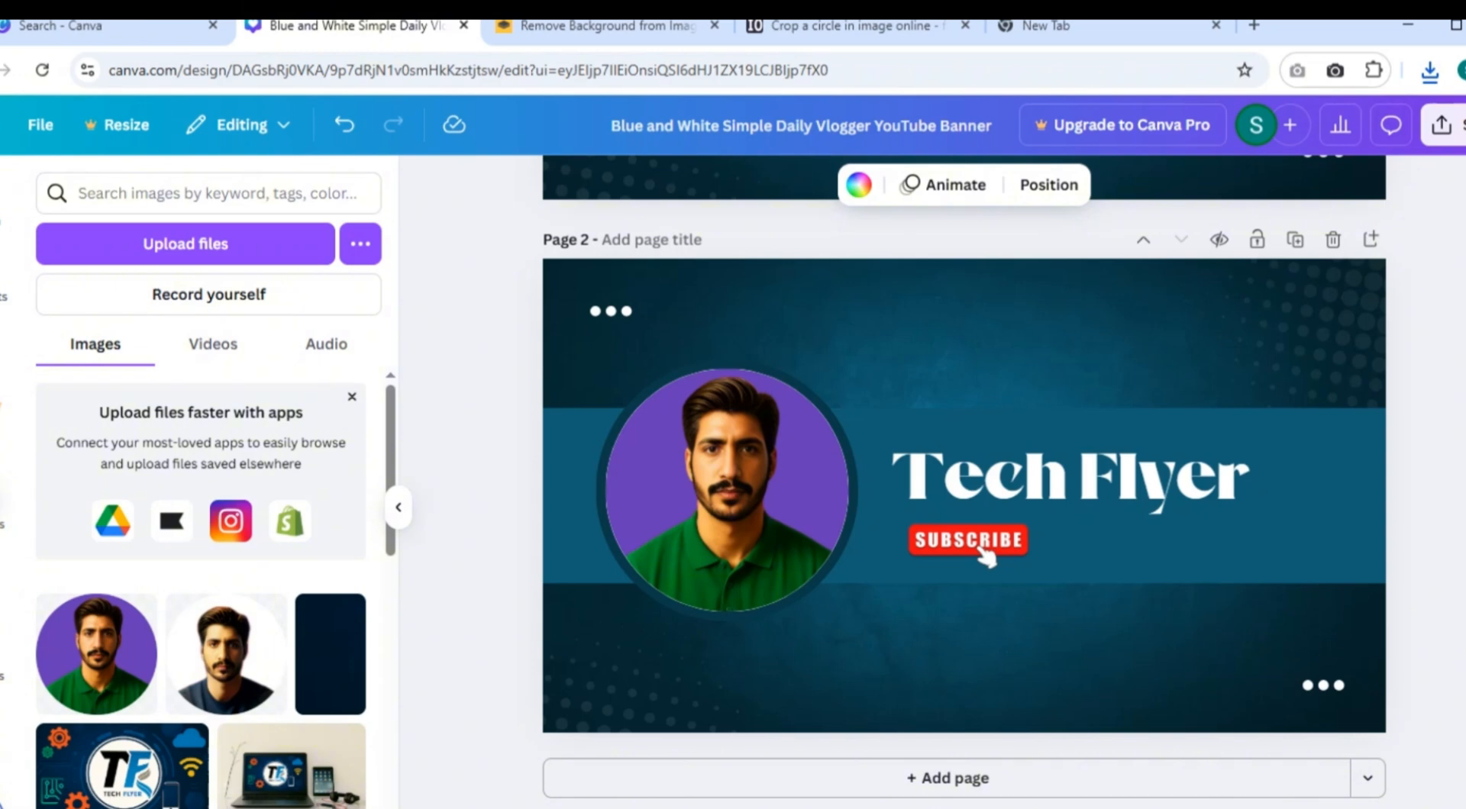
scroll(963, 483, "up", 4)
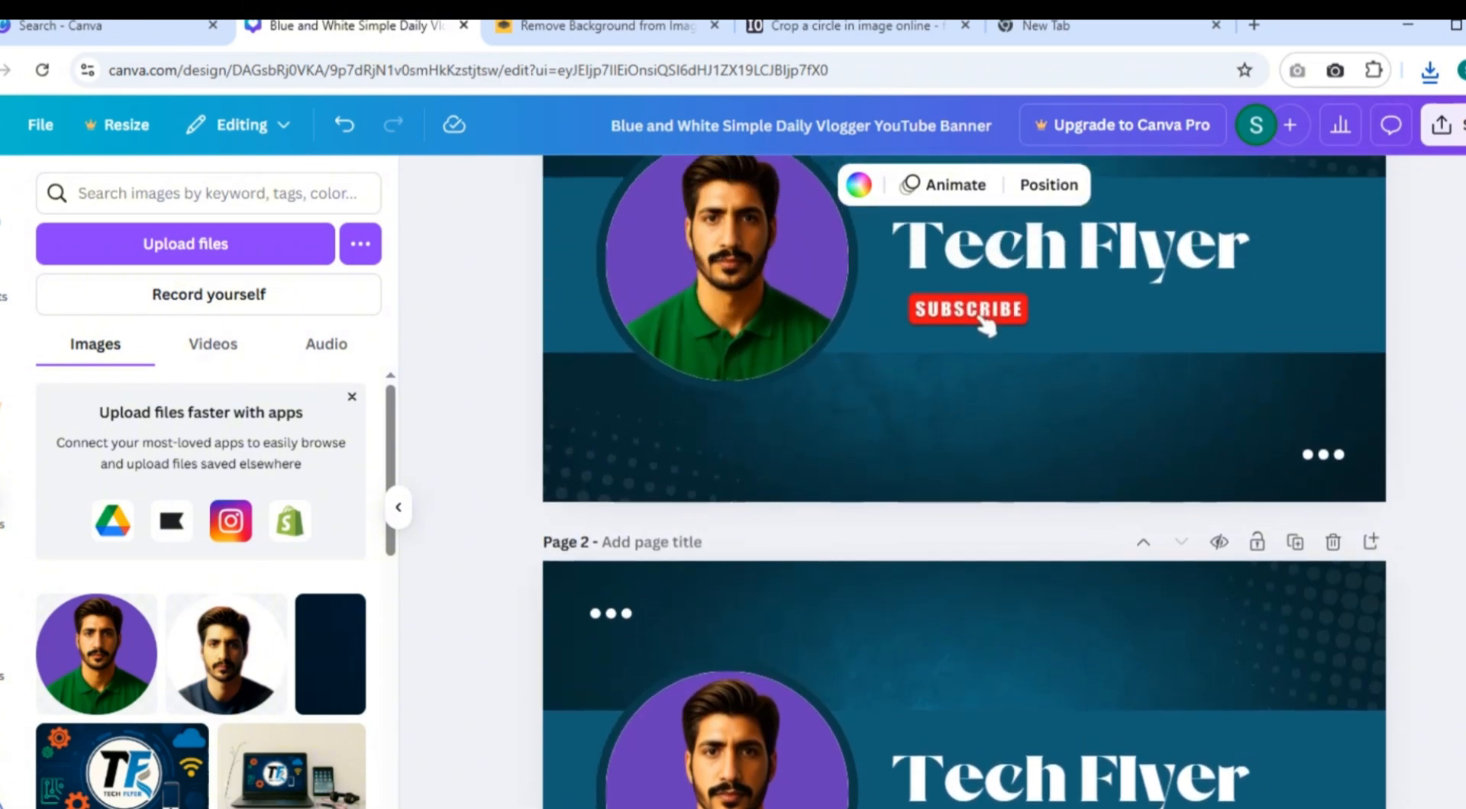
scroll(963, 483, "up", 3)
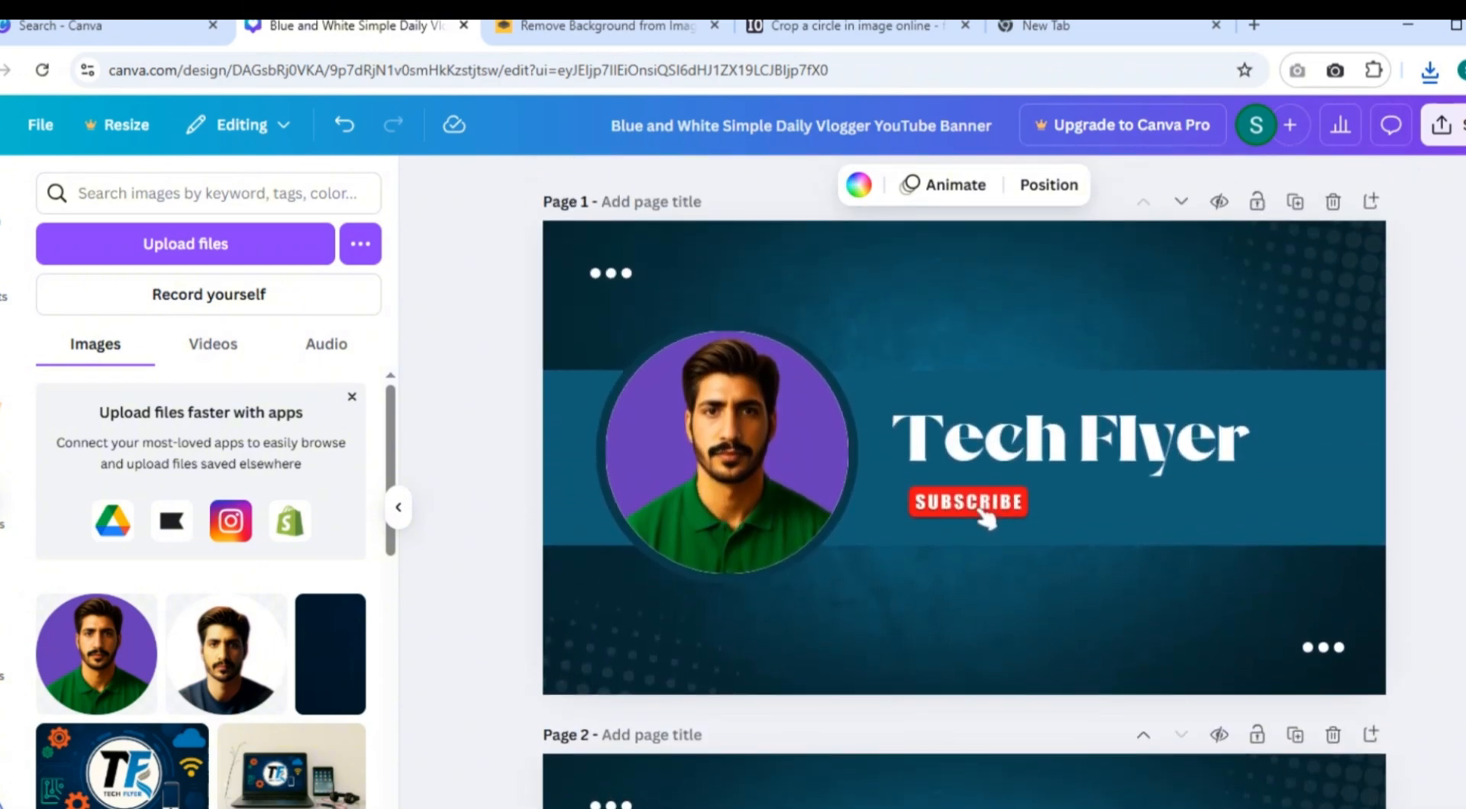
scroll(964, 483, "up", 1)
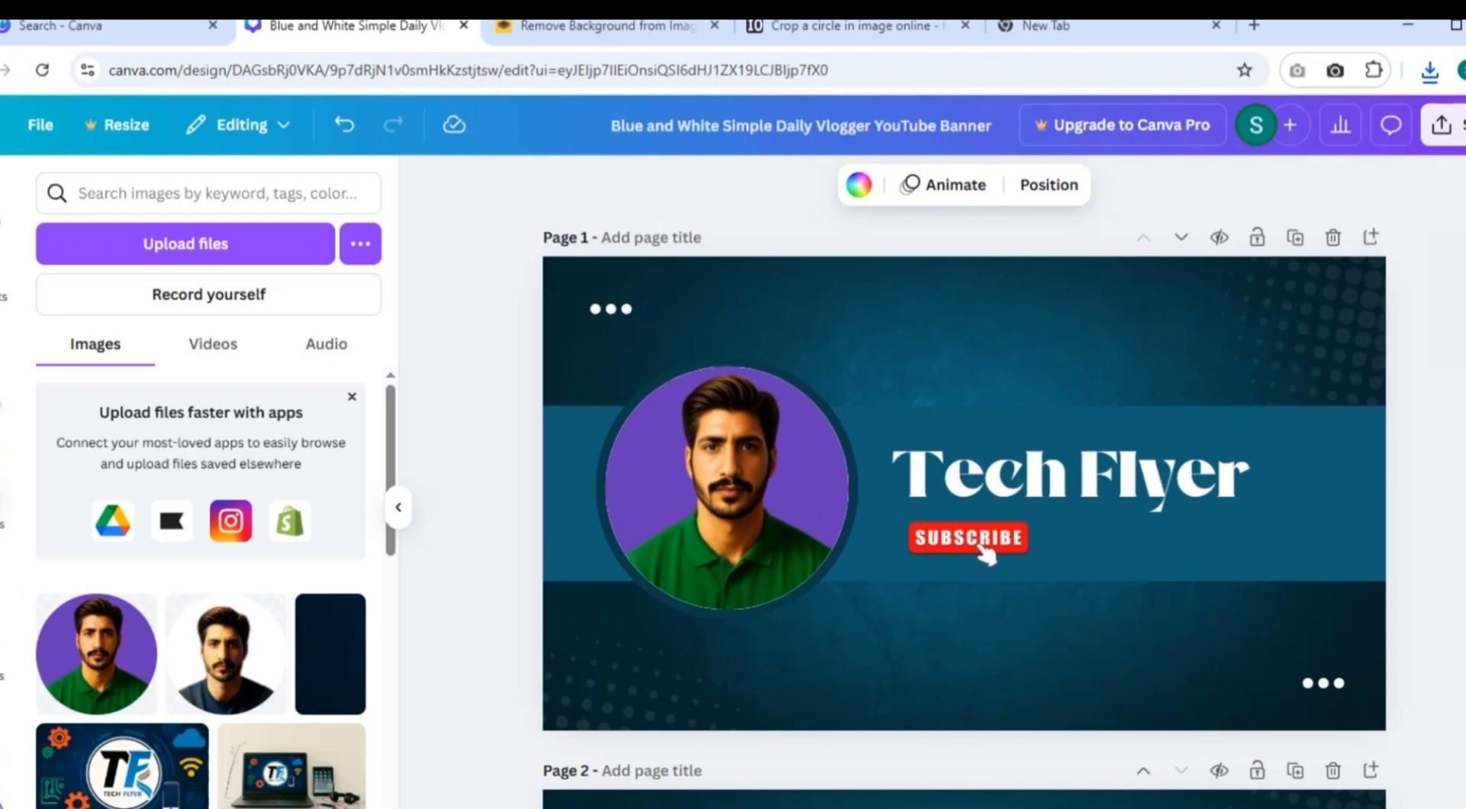
Download pages 1–2 of the banner design as PNG at 2,560 × 1,440 px
left_click(1450, 126)
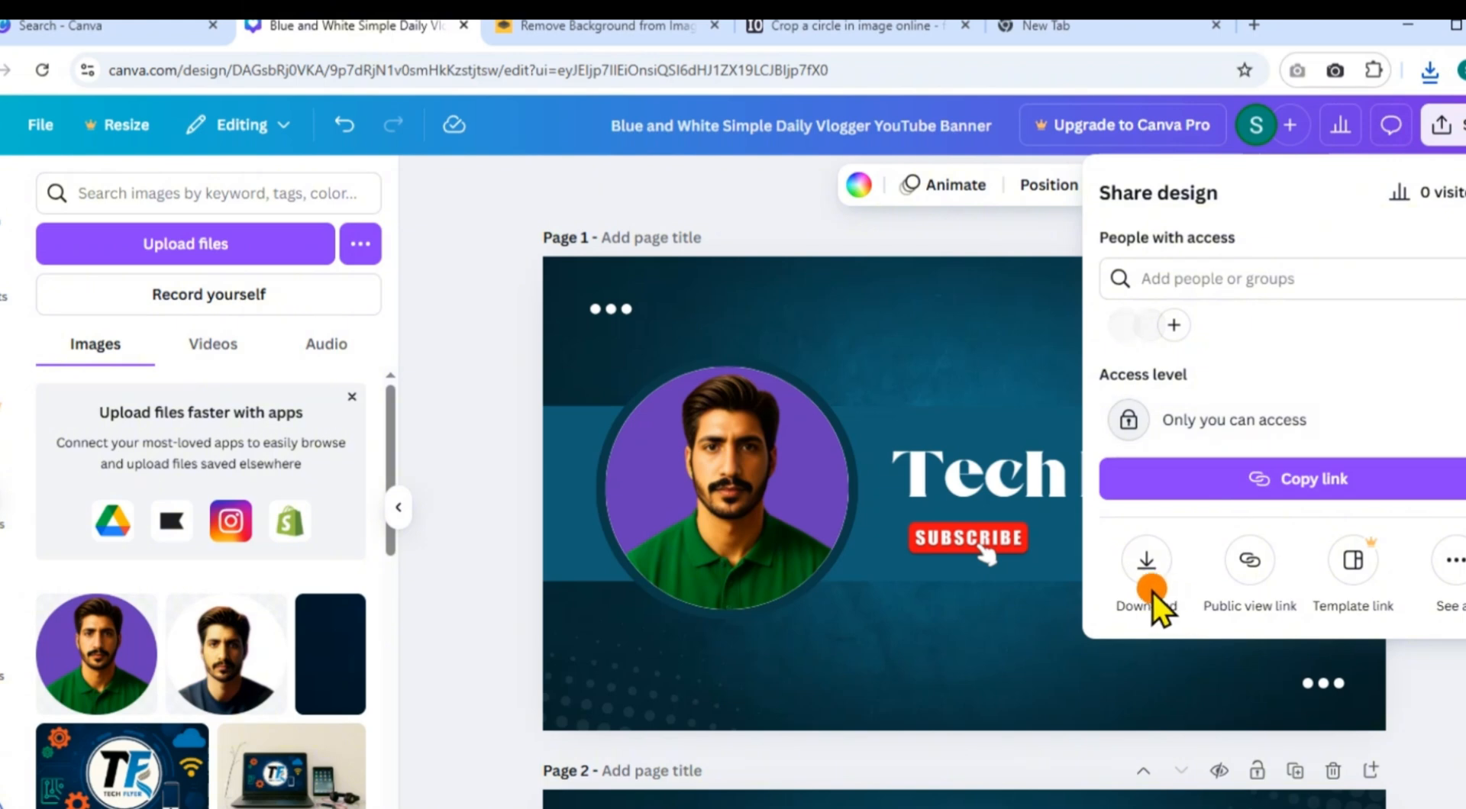
left_click(1145, 569)
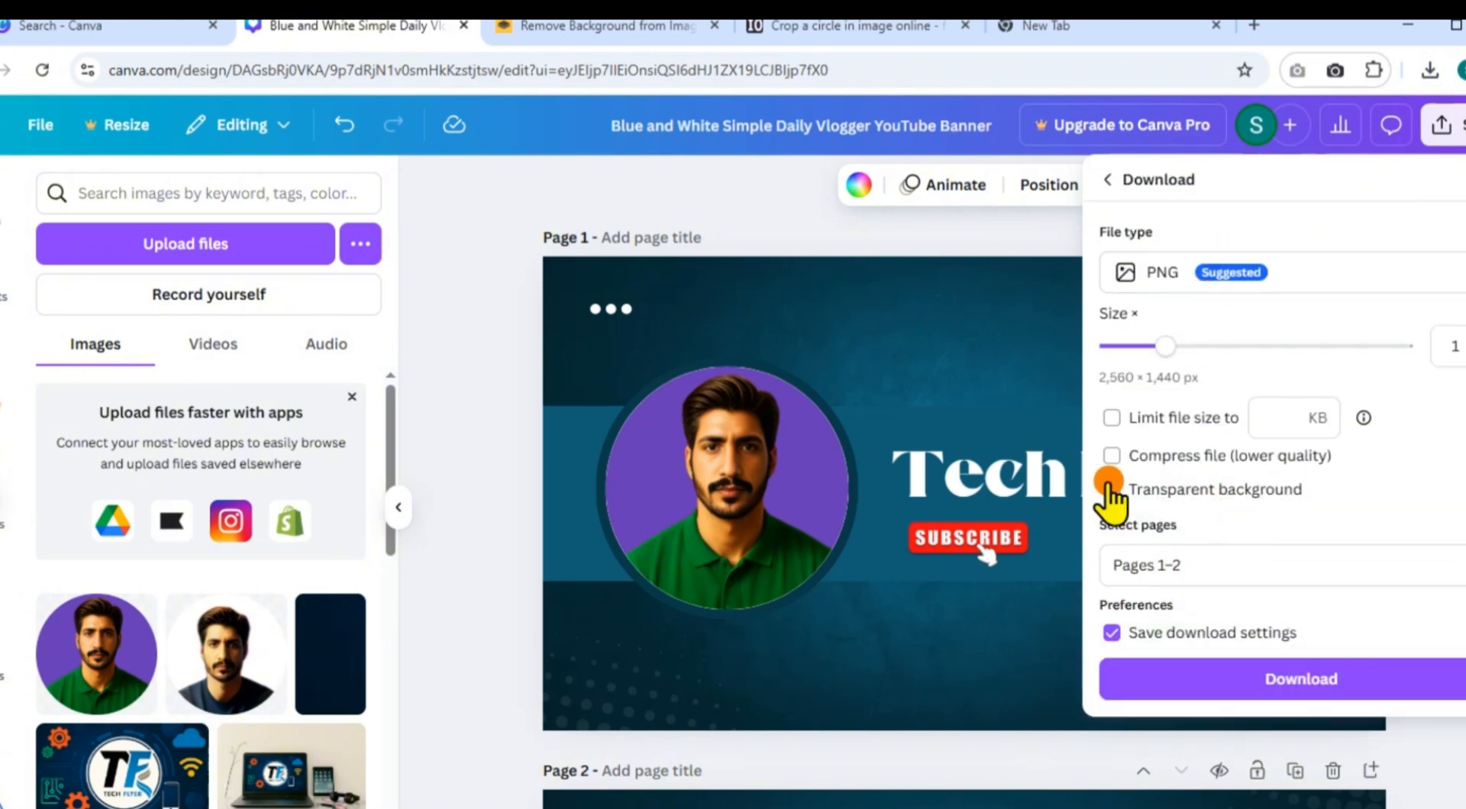
left_click(1183, 681)
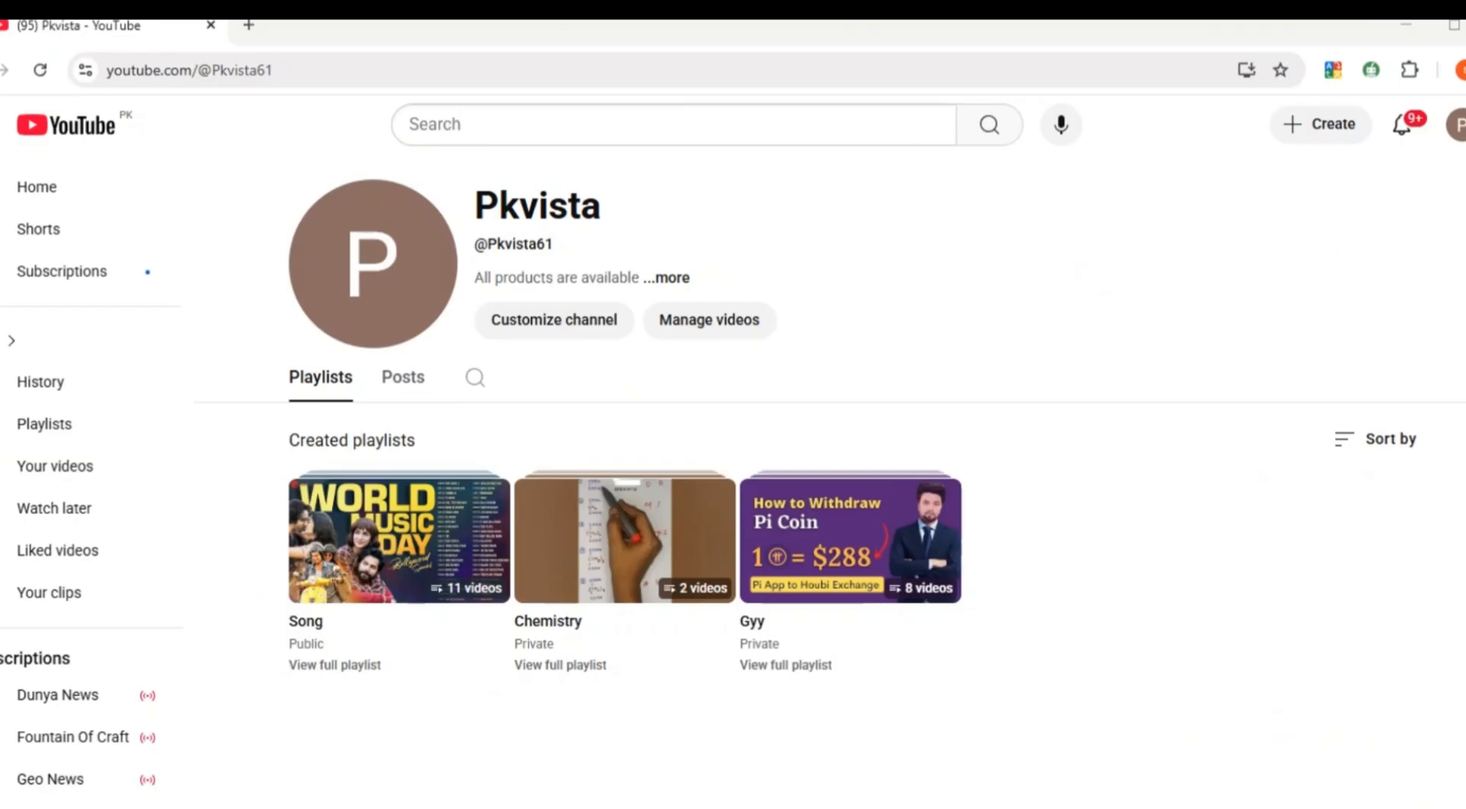
Switch to the YouTube channel page, open its channel customization and browse the Downloads folder for a banner image
left_click(536, 313)
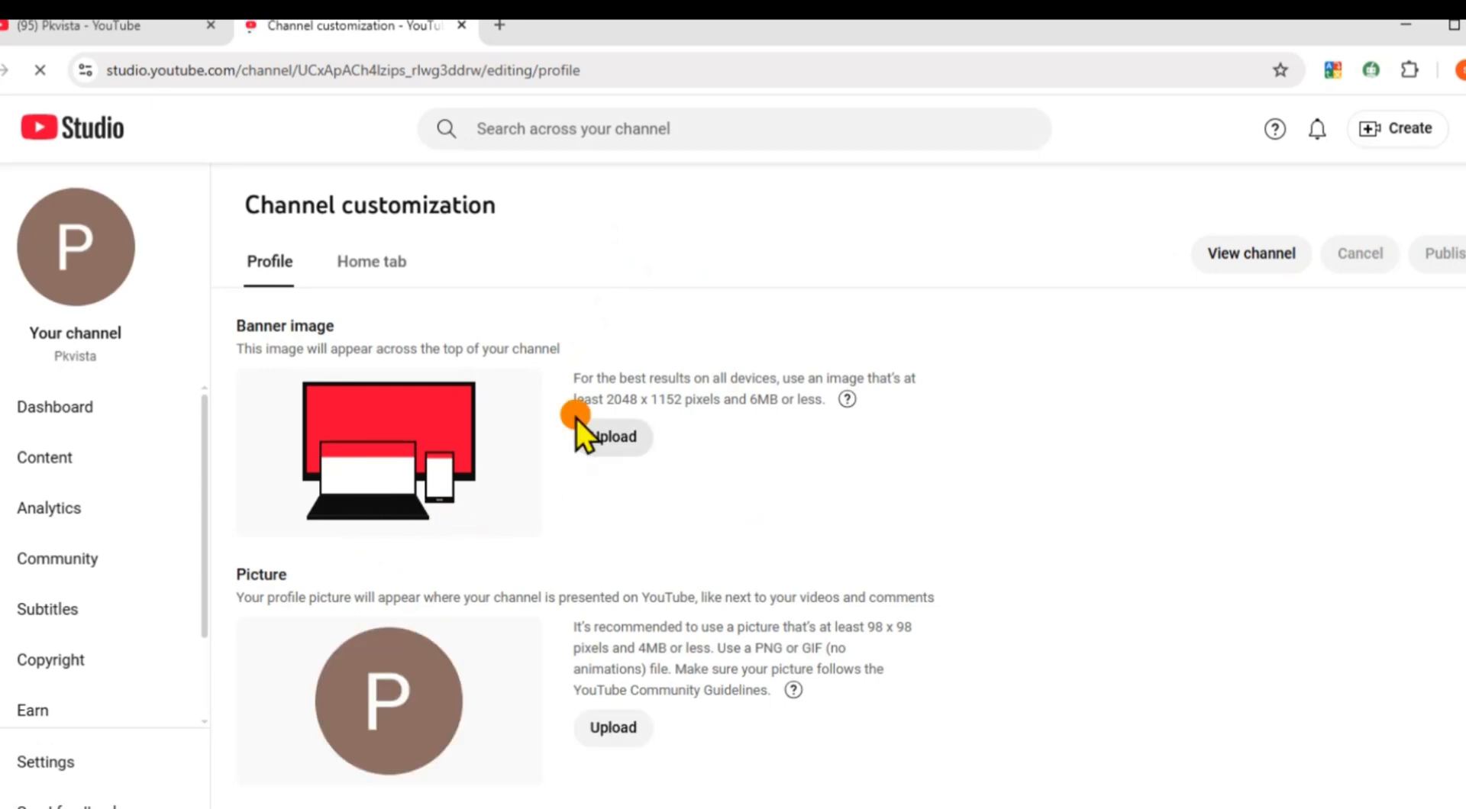
left_click(609, 436)
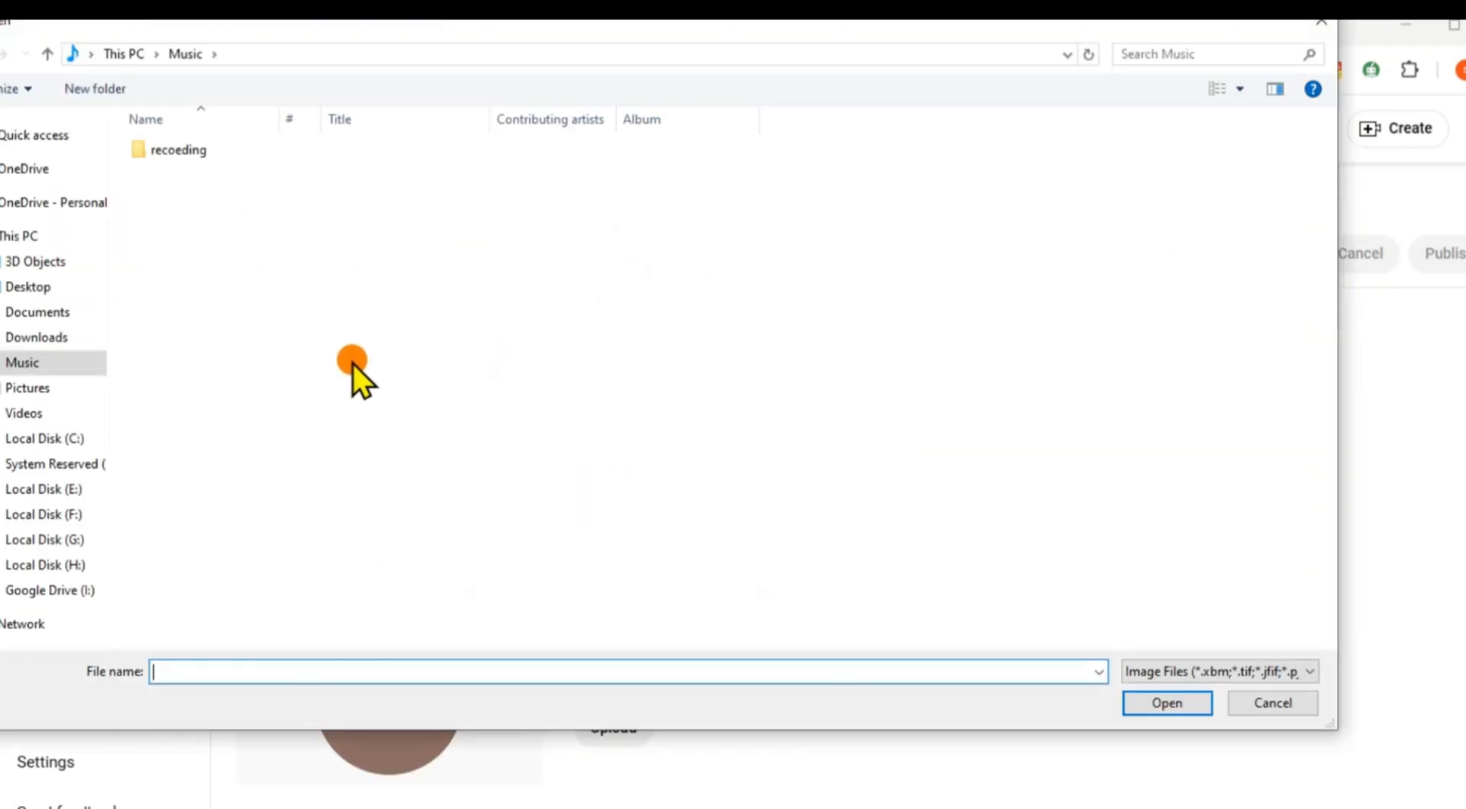
left_click(52, 337)
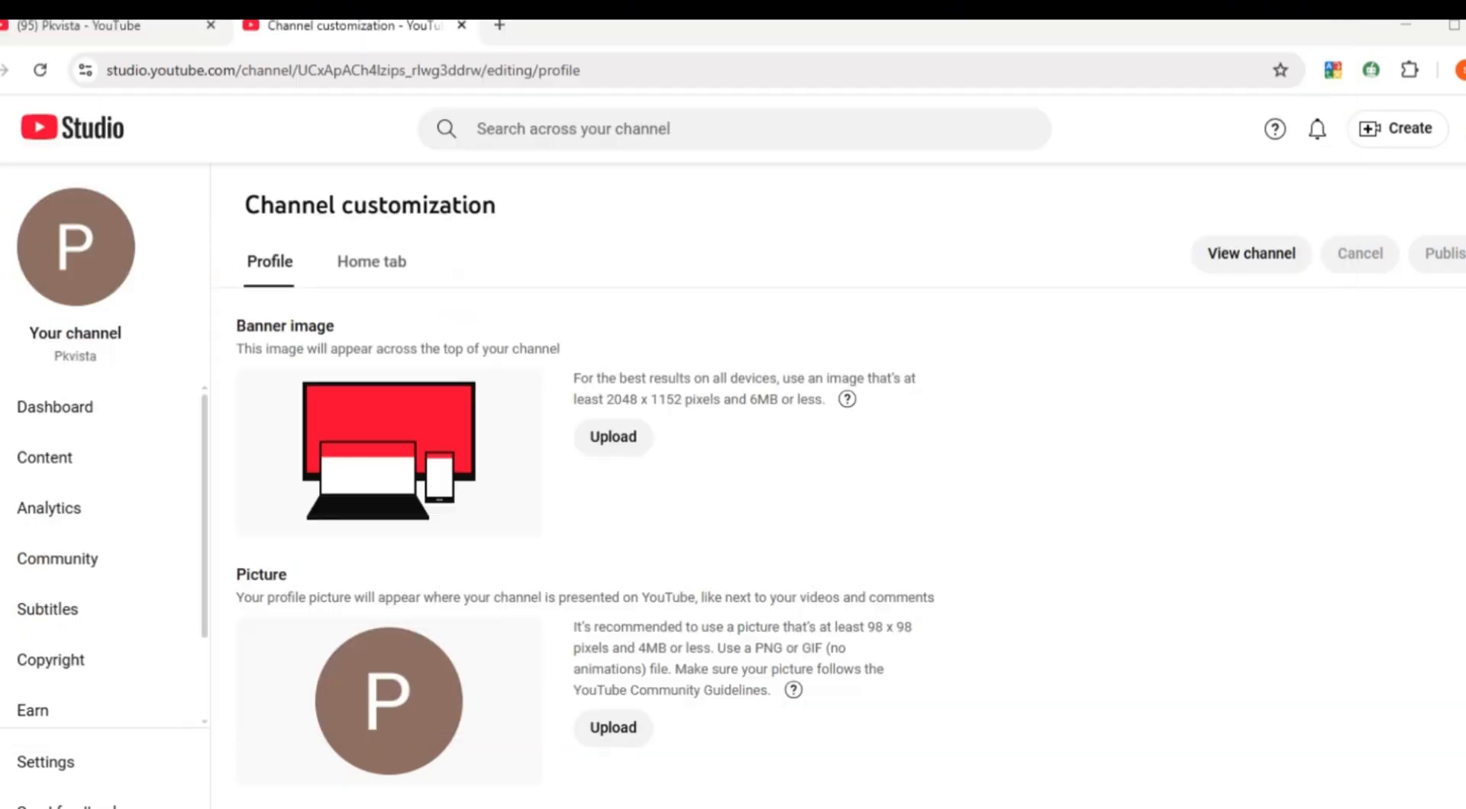
Upload 1.png from the Downloads folder as the channel's banner image with its default framing and publish the change
left_click(623, 438)
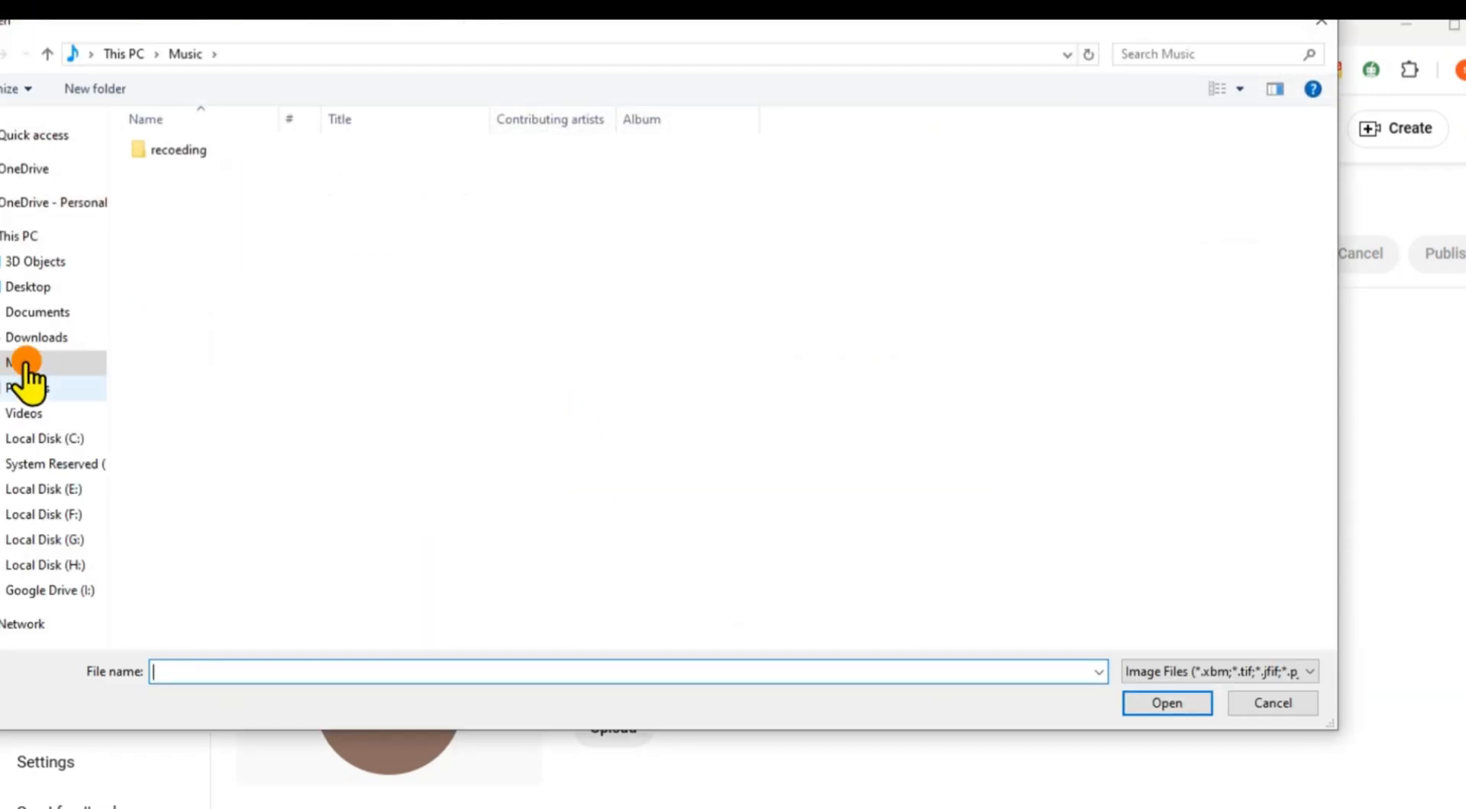
left_click(38, 336)
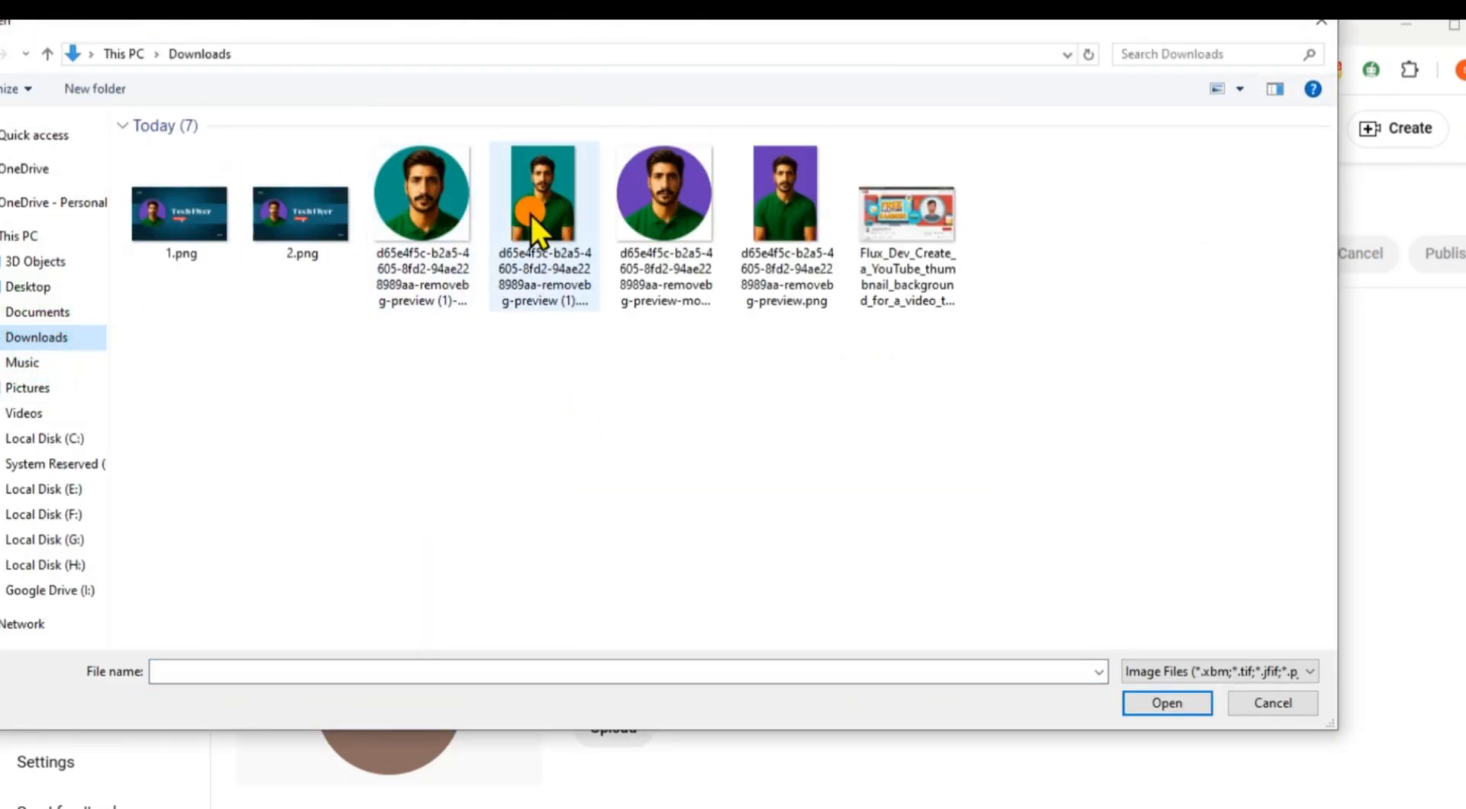
double_click(215, 208)
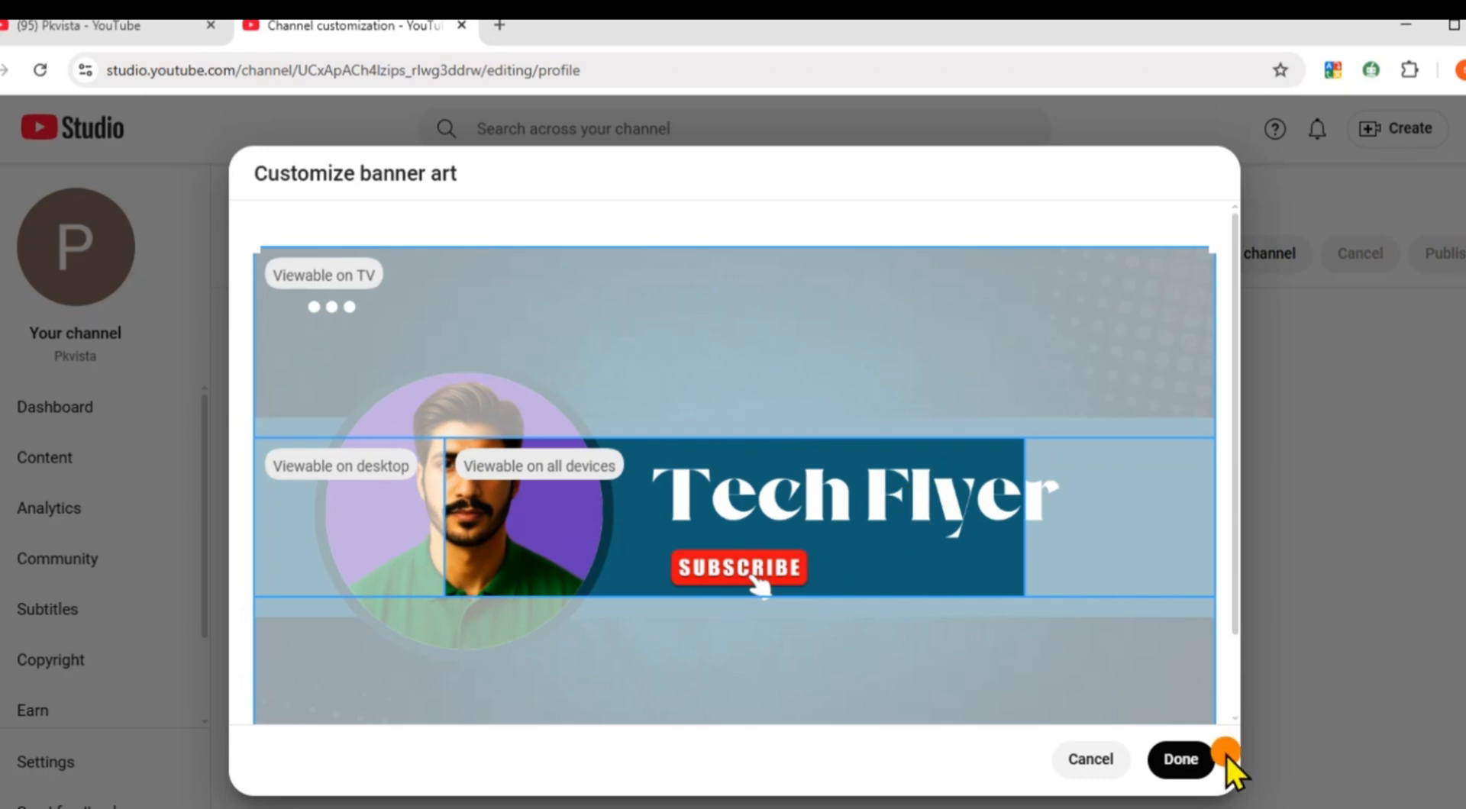
left_click(1182, 760)
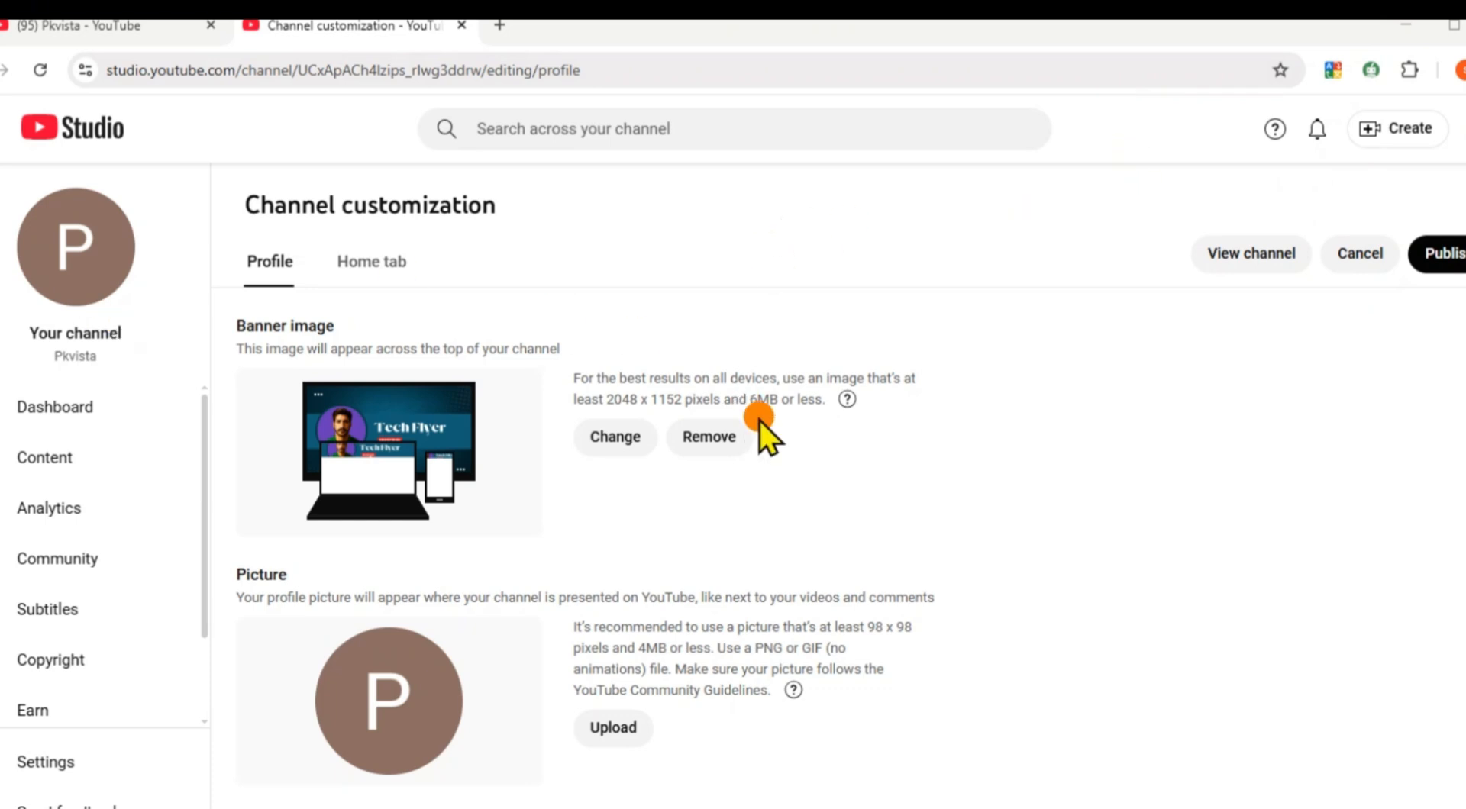
left_click(1448, 256)
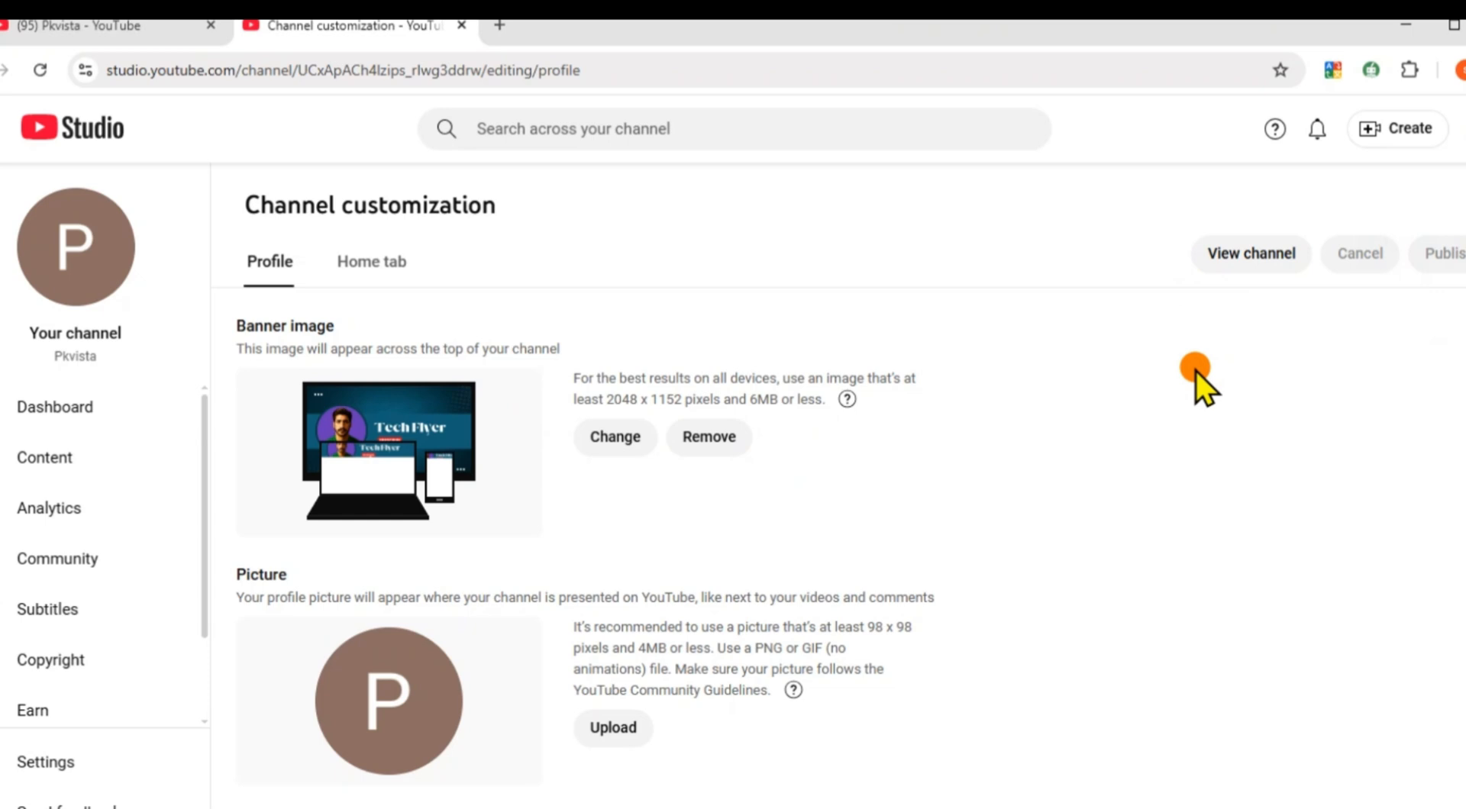